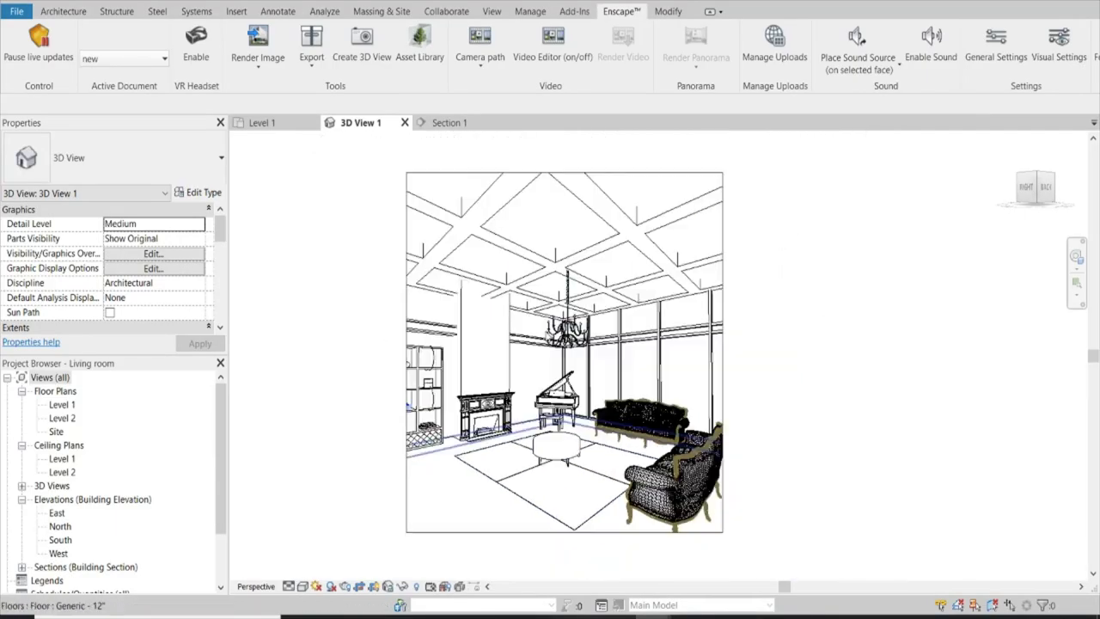
Step: Recentre the living room view, turn the render camera toward the bookshelf, and close the live render
{"action": "scroll", "coordinate": [771, 339], "scroll_direction": "up", "scroll_amount": 2}
{"action": "scroll", "coordinate": [771, 339], "scroll_direction": "up", "scroll_amount": 1}
{"action": "scroll", "coordinate": [771, 340], "scroll_direction": "up", "scroll_amount": 1}
{"action": "scroll", "coordinate": [771, 340], "scroll_direction": "up", "scroll_amount": 1}
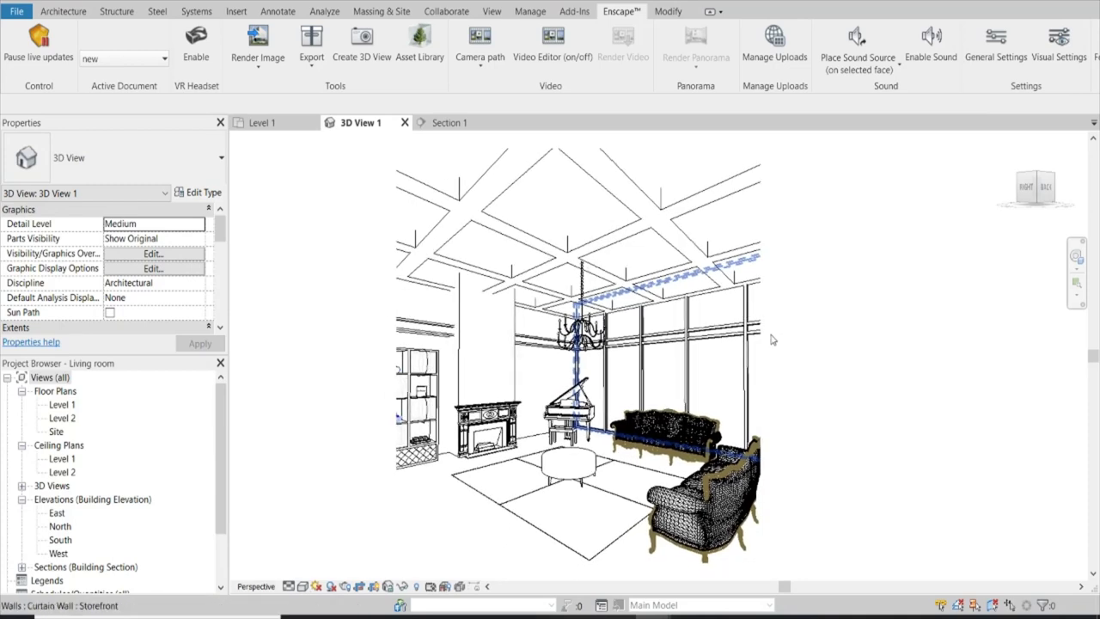
{"action": "middle_click_drag", "start_coordinate": [770, 339], "coordinate": [851, 318]}
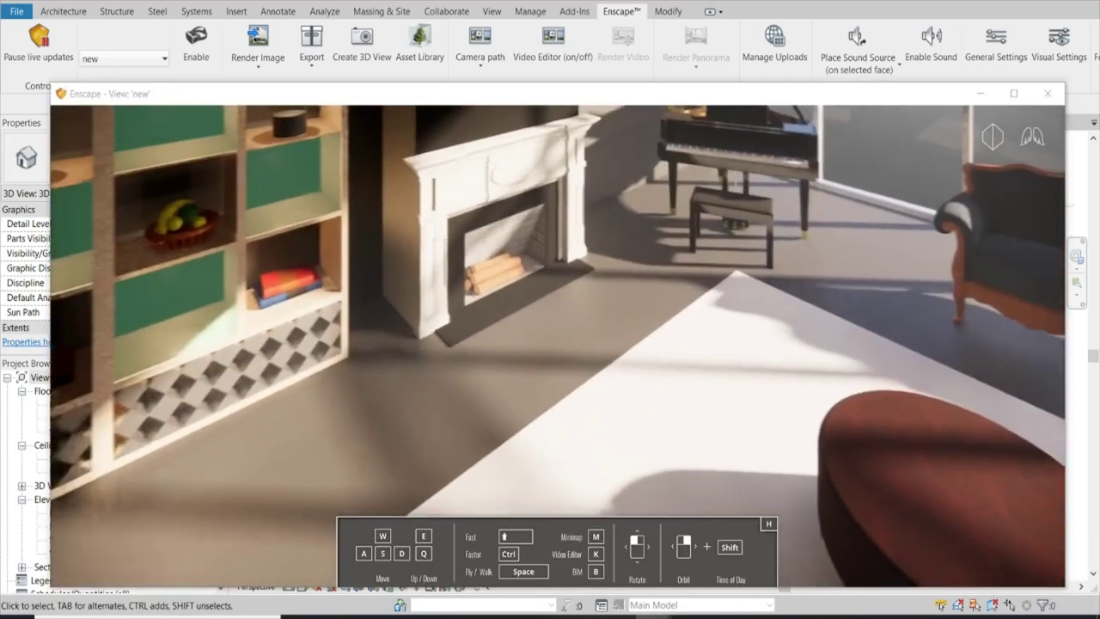
{"action": "left_click_drag", "start_coordinate": [602, 301], "coordinate": [447, 378]}
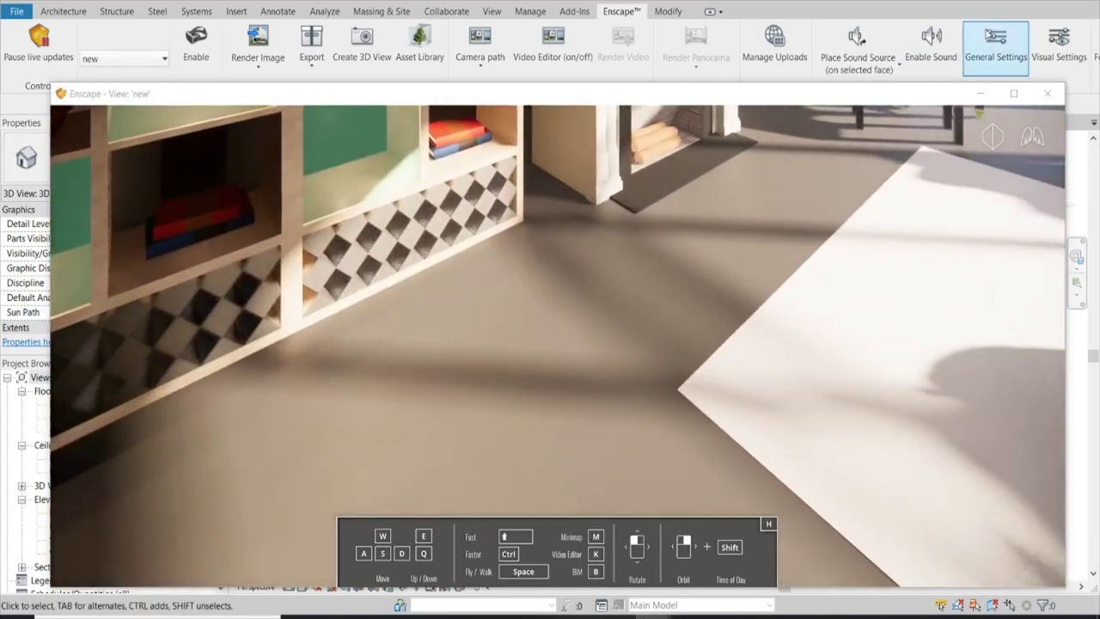
{"action": "left_click", "coordinate": [1048, 93]}
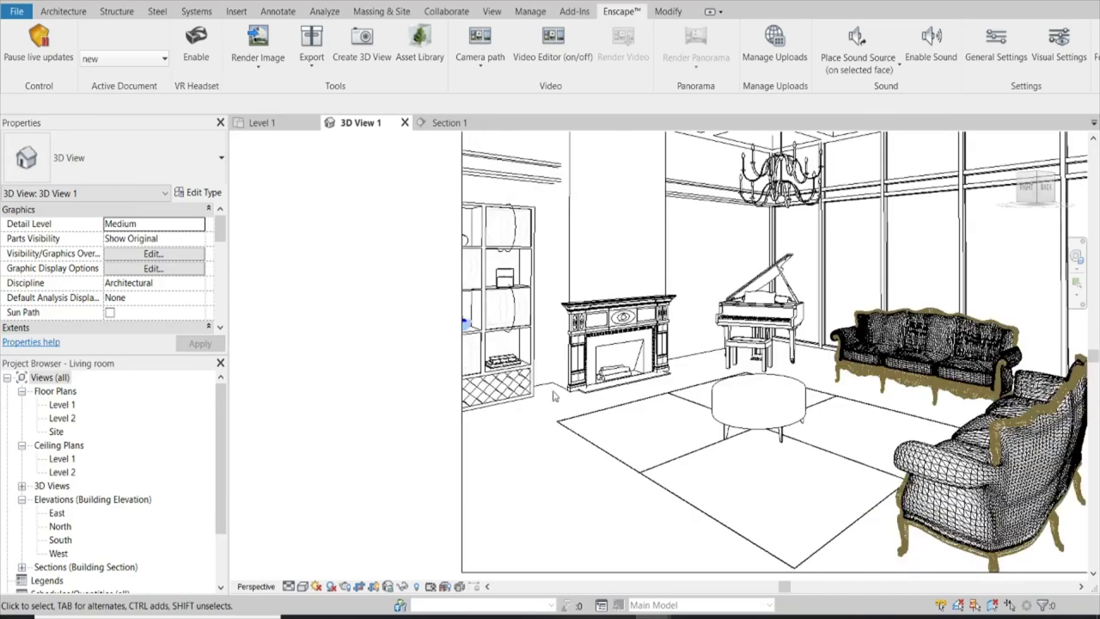
Step: Check the living room floor's boundary sketch without changes, then open Manage > Materials
{"action": "left_click", "coordinate": [553, 397]}
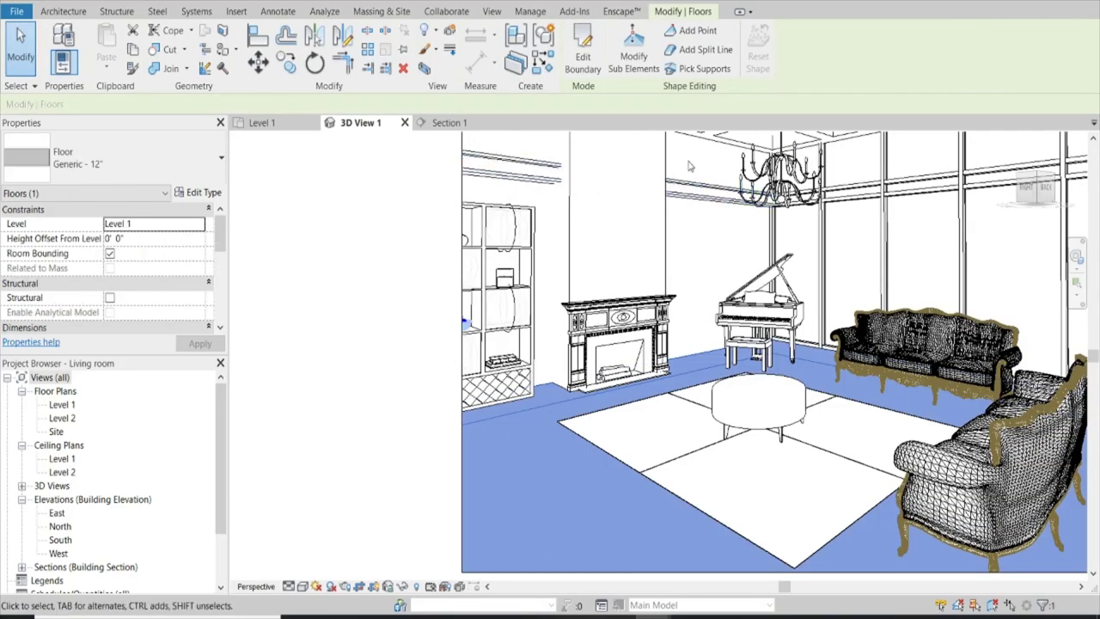
{"action": "left_click", "coordinate": [583, 53]}
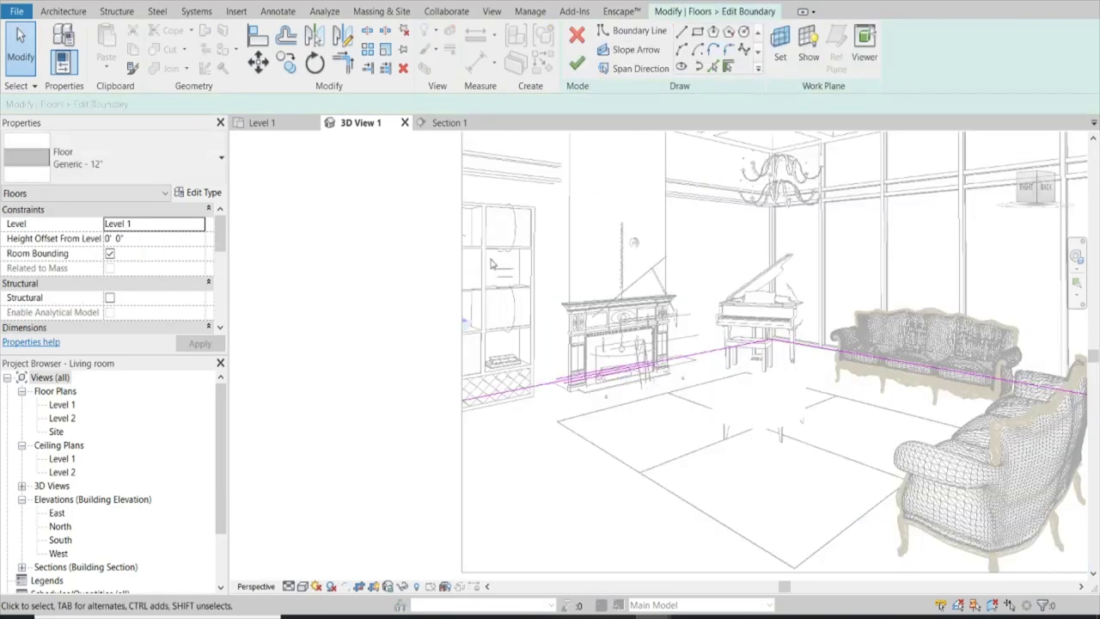
{"action": "left_click", "coordinate": [577, 64]}
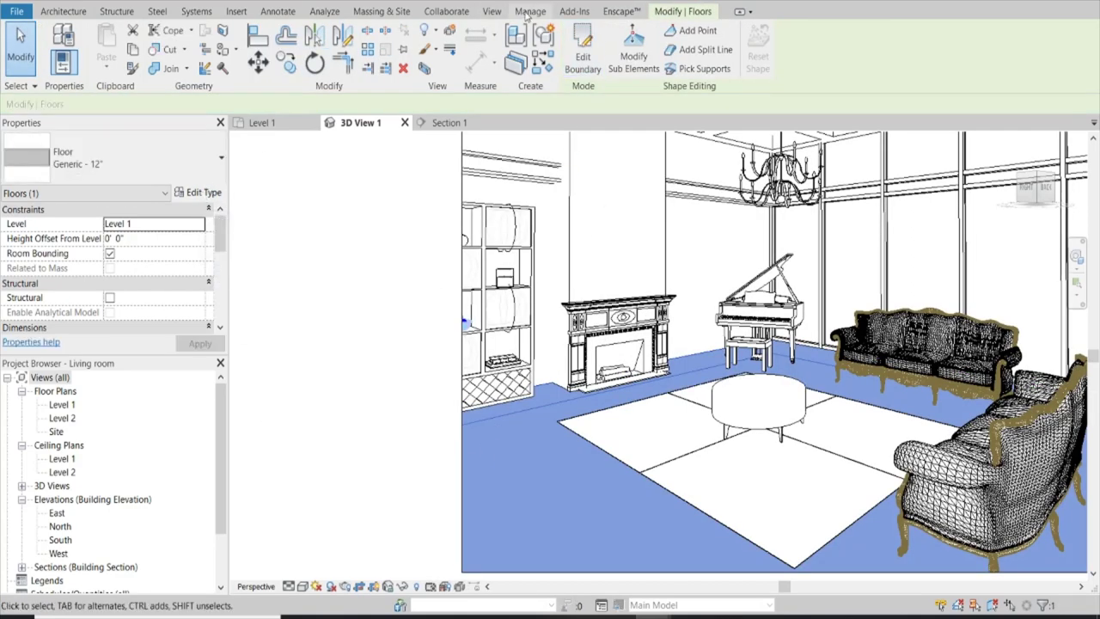
{"action": "scroll", "coordinate": [214, 43], "scroll_direction": "up", "scroll_amount": 3}
{"action": "left_click", "coordinate": [64, 43]}
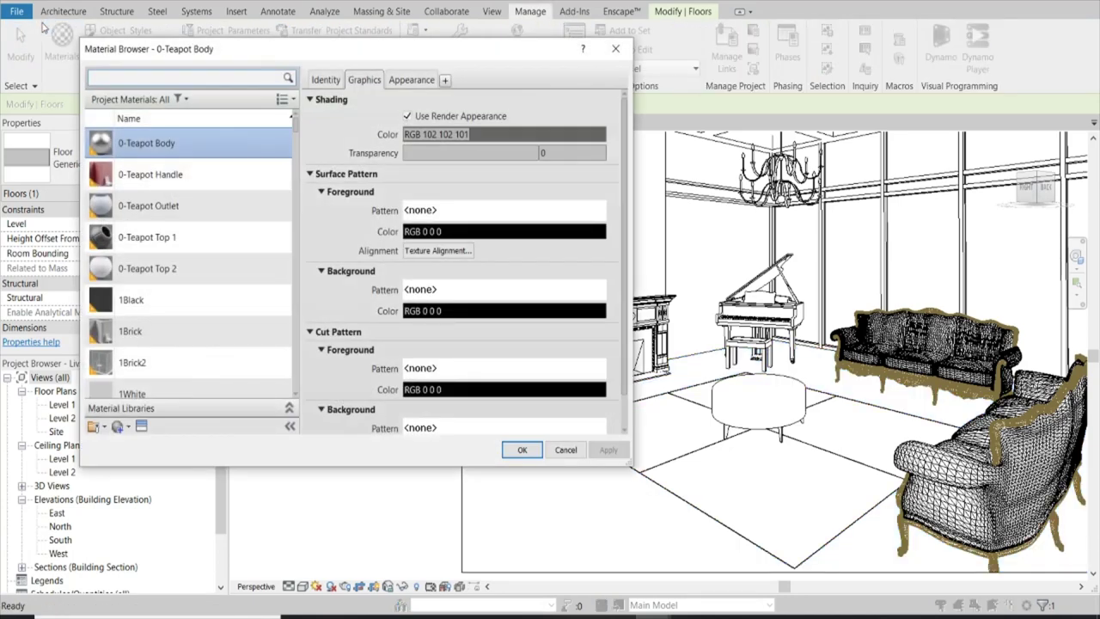
Step: Create a new blank material and rename it Floor NEW
{"action": "left_click", "coordinate": [127, 430]}
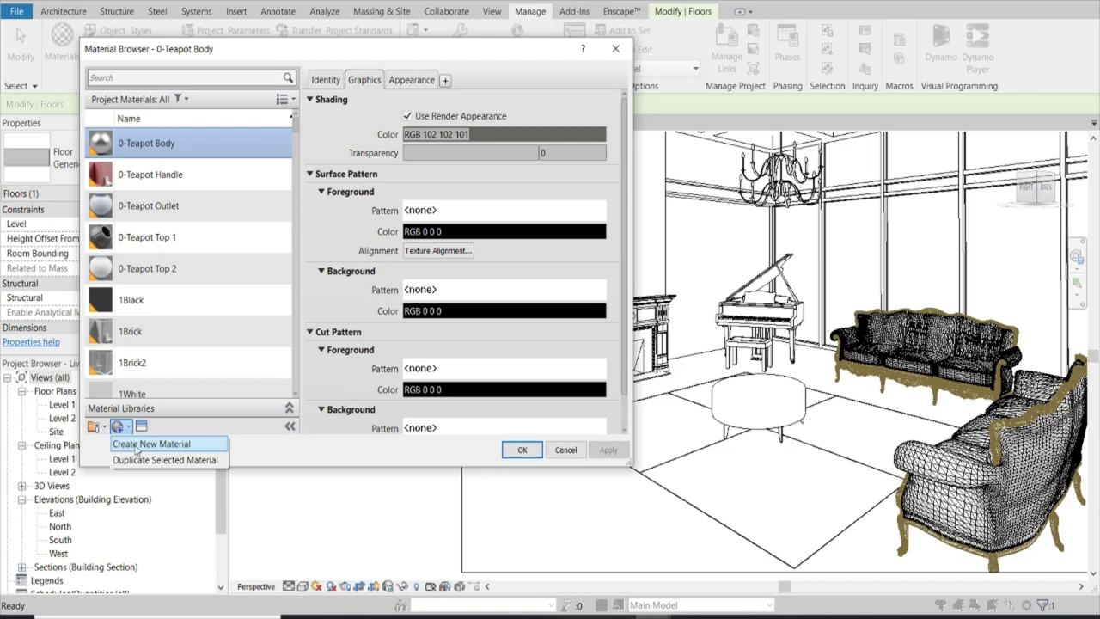
{"action": "left_click", "coordinate": [164, 444]}
{"action": "right_click", "coordinate": [180, 256]}
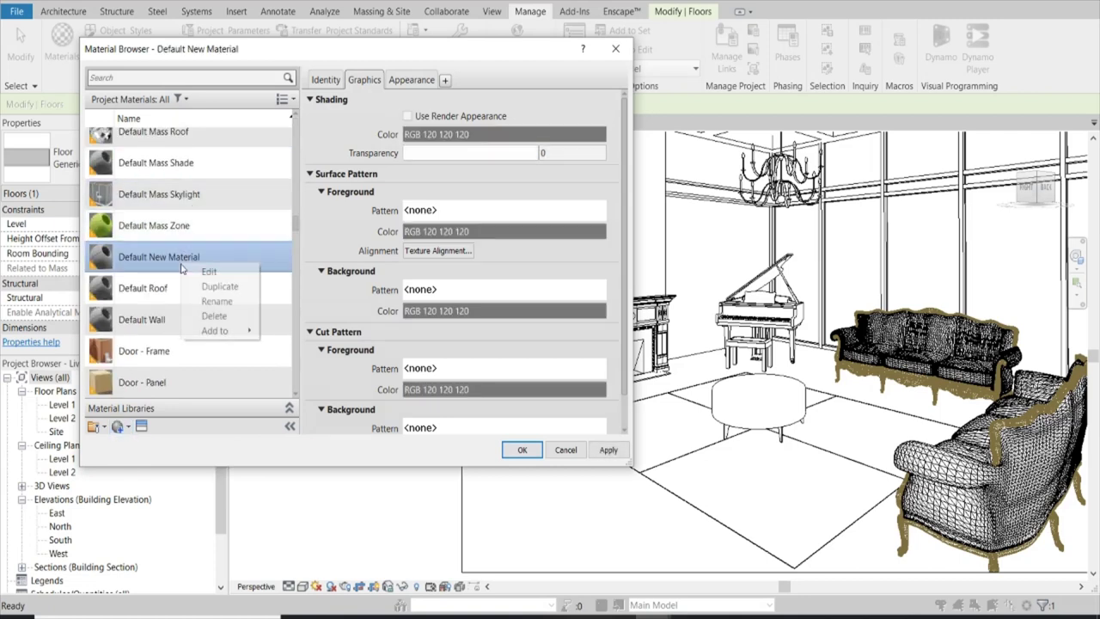
{"action": "left_click", "coordinate": [222, 295]}
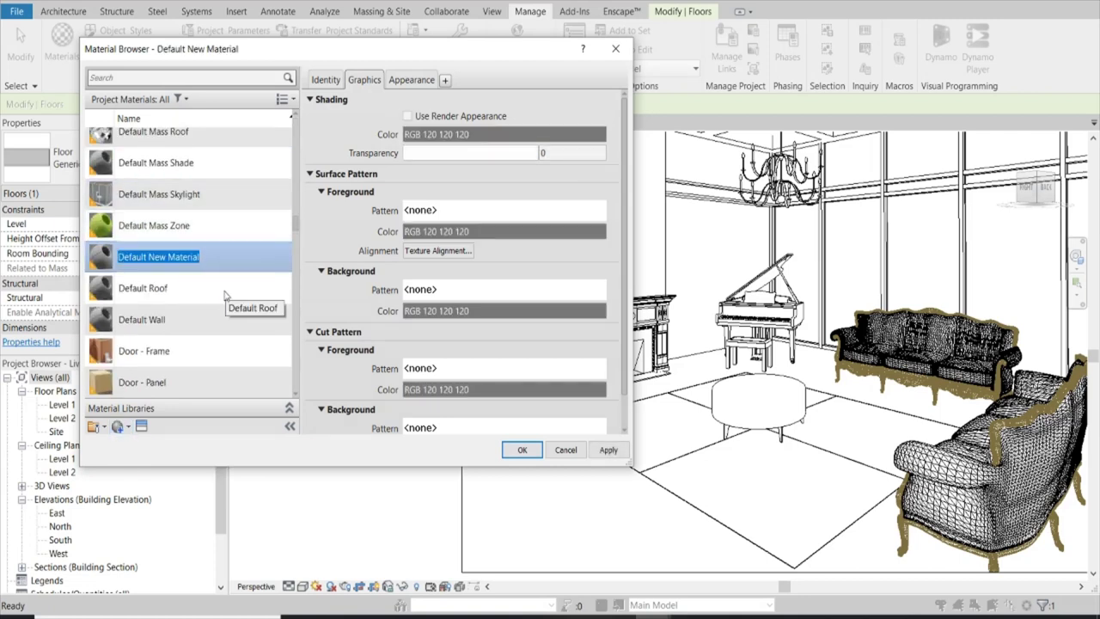
{"action": "type", "text": "Floor NEW"}
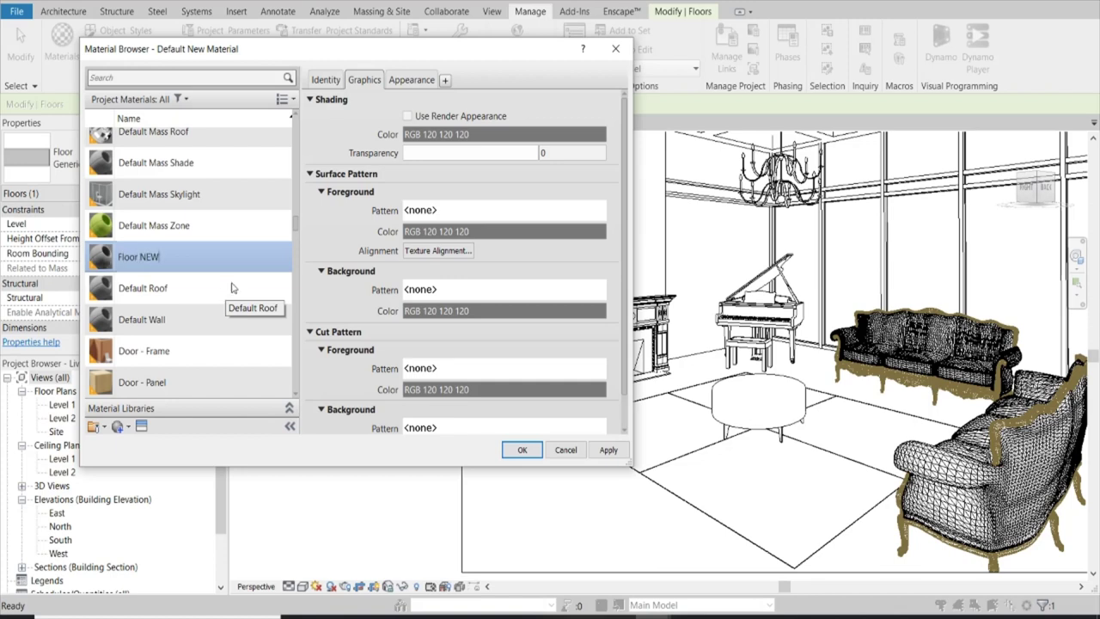
{"action": "key", "text": "Return"}
Step: Set Floor NEW's appearance image to NEW MARBLE.jpg and close the Material Browser with OK
{"action": "left_click", "coordinate": [411, 80]}
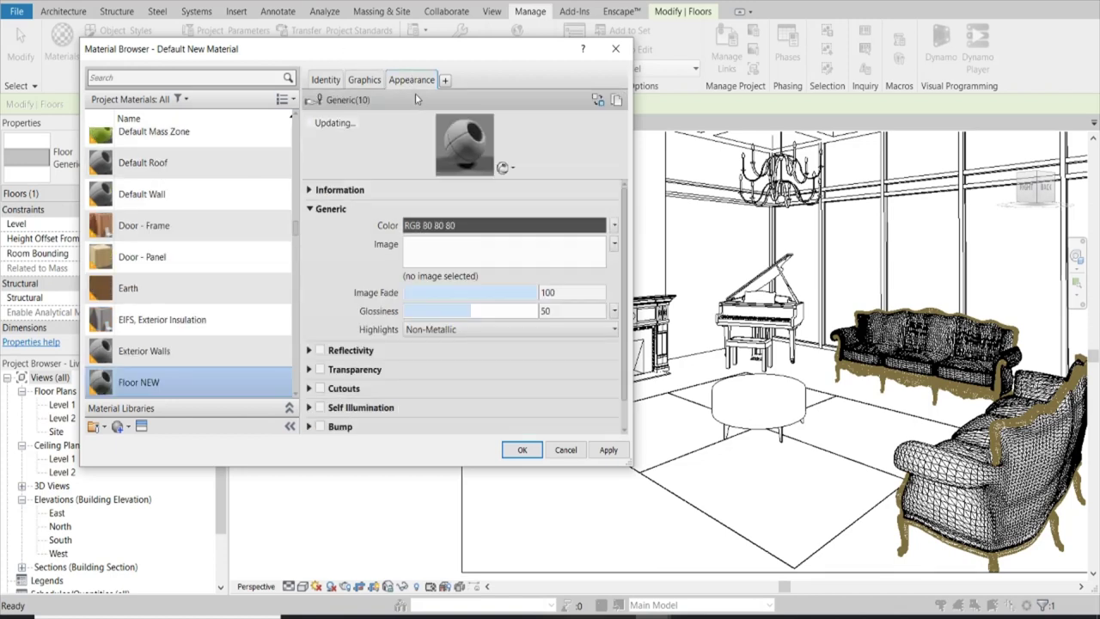
{"action": "left_click", "coordinate": [470, 250]}
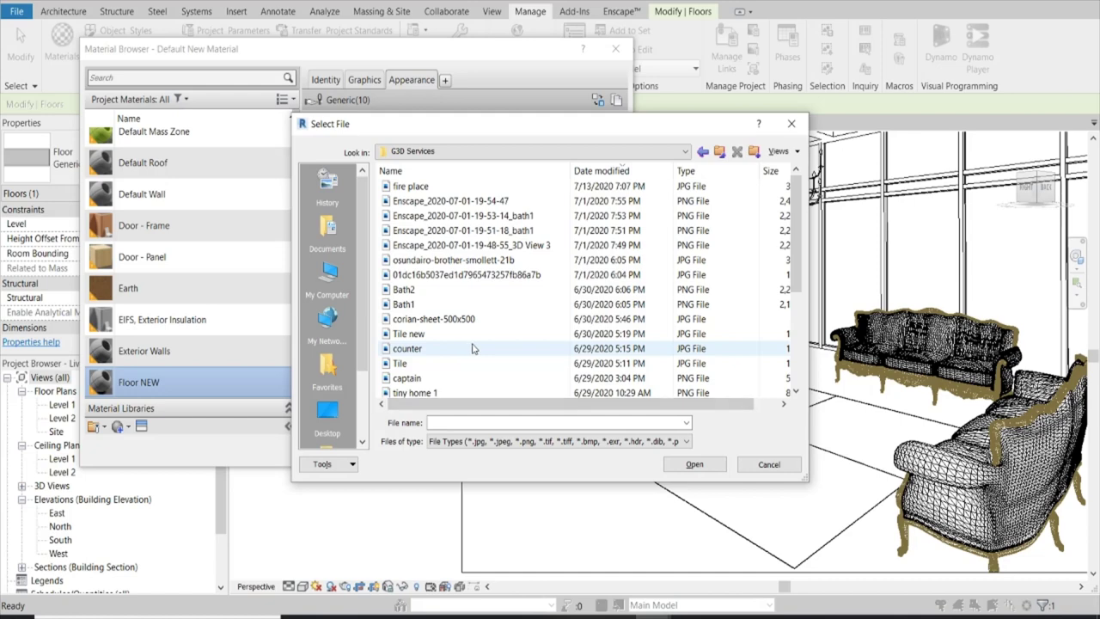
{"action": "scroll", "coordinate": [471, 348], "scroll_direction": "down", "scroll_amount": 4}
{"action": "scroll", "coordinate": [471, 348], "scroll_direction": "up", "scroll_amount": 4}
{"action": "left_click", "coordinate": [419, 186]}
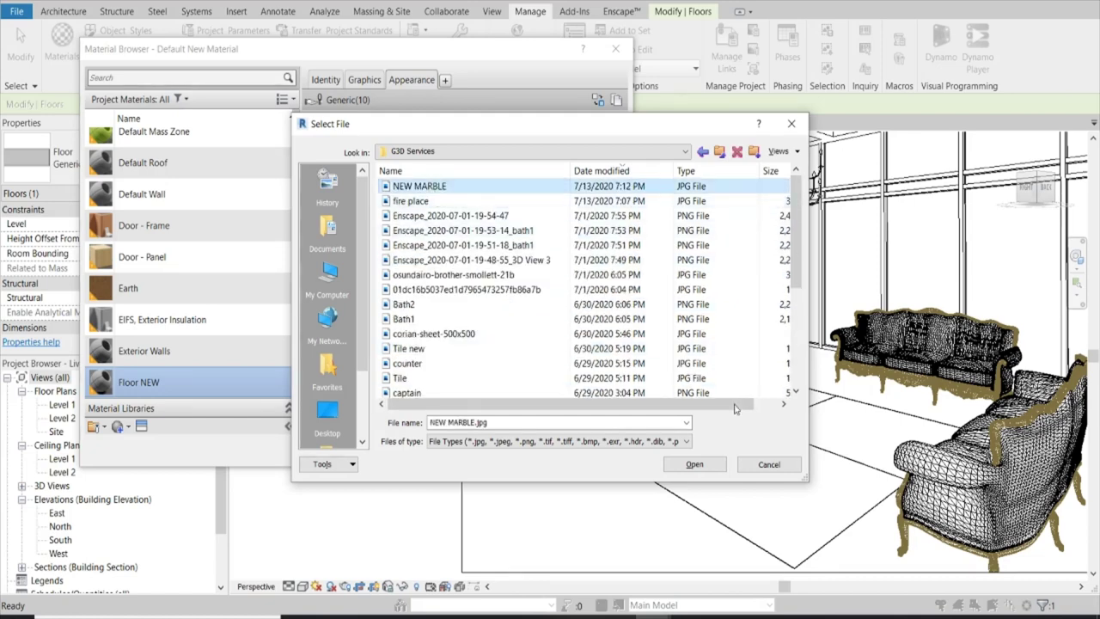
{"action": "left_click", "coordinate": [696, 466]}
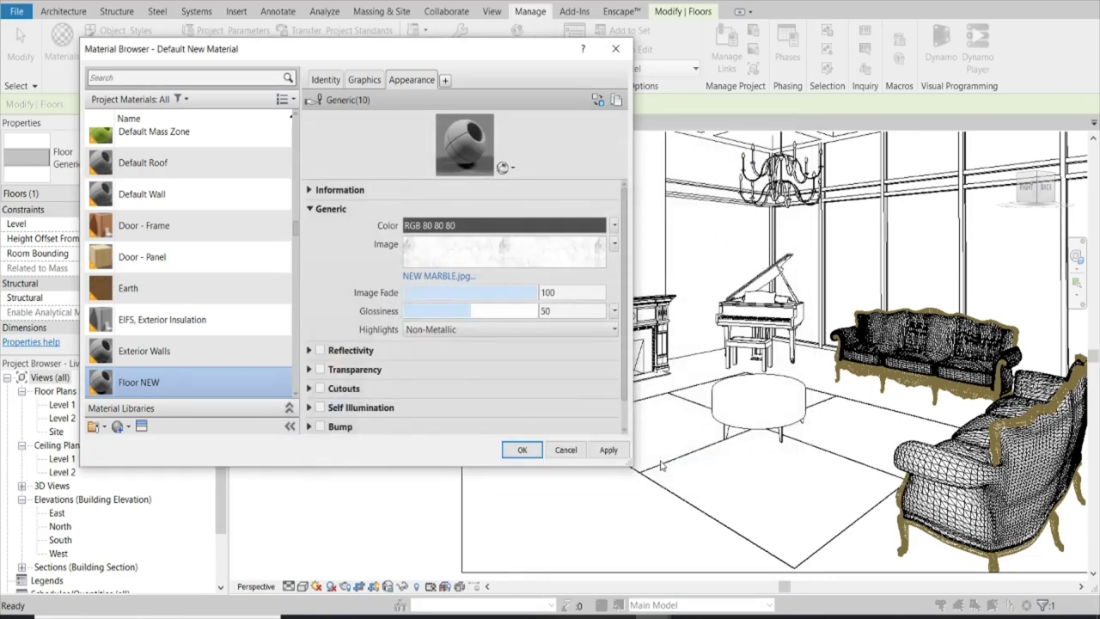
{"action": "left_click", "coordinate": [523, 450]}
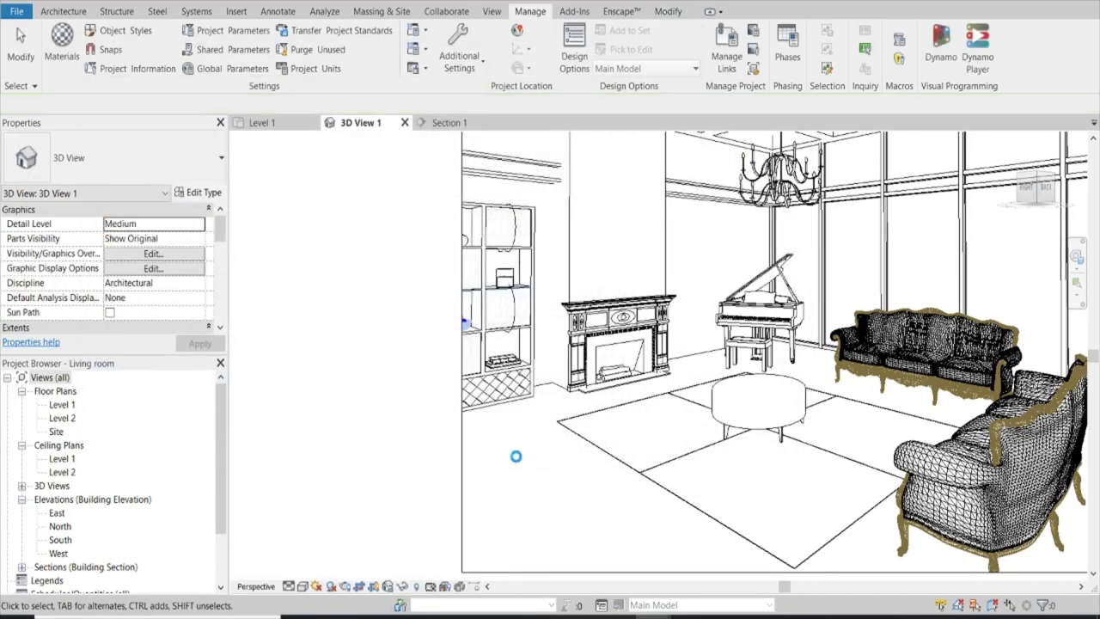
Step: Assign Floor NEW as the structure layer material of the Generic - 12" floor type
{"action": "left_click", "coordinate": [548, 397]}
{"action": "left_click", "coordinate": [197, 193]}
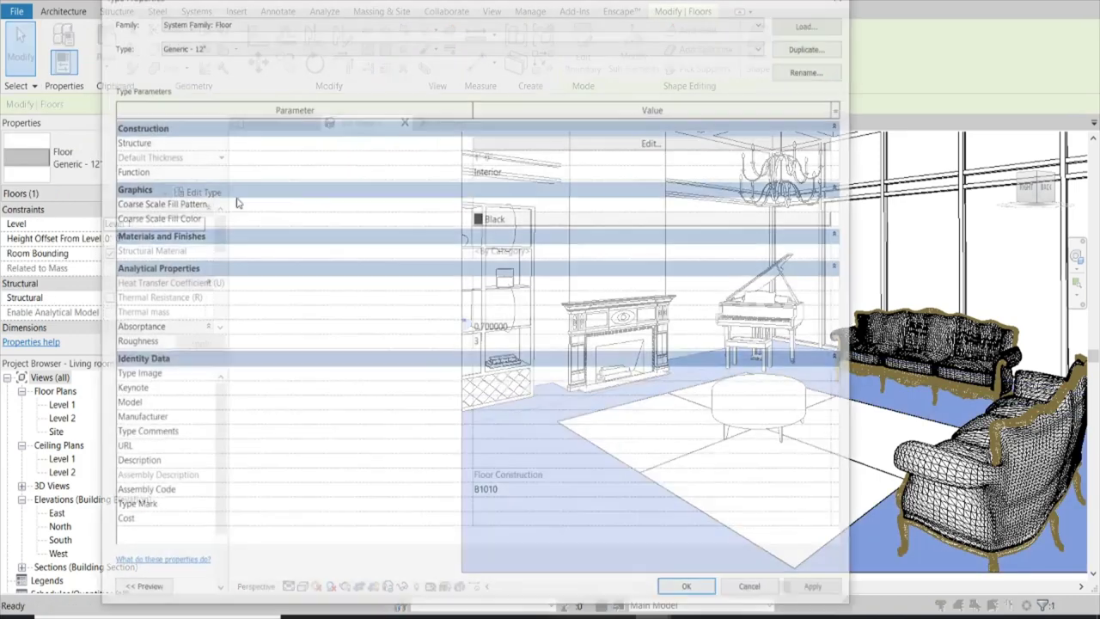
{"action": "left_click", "coordinate": [653, 141]}
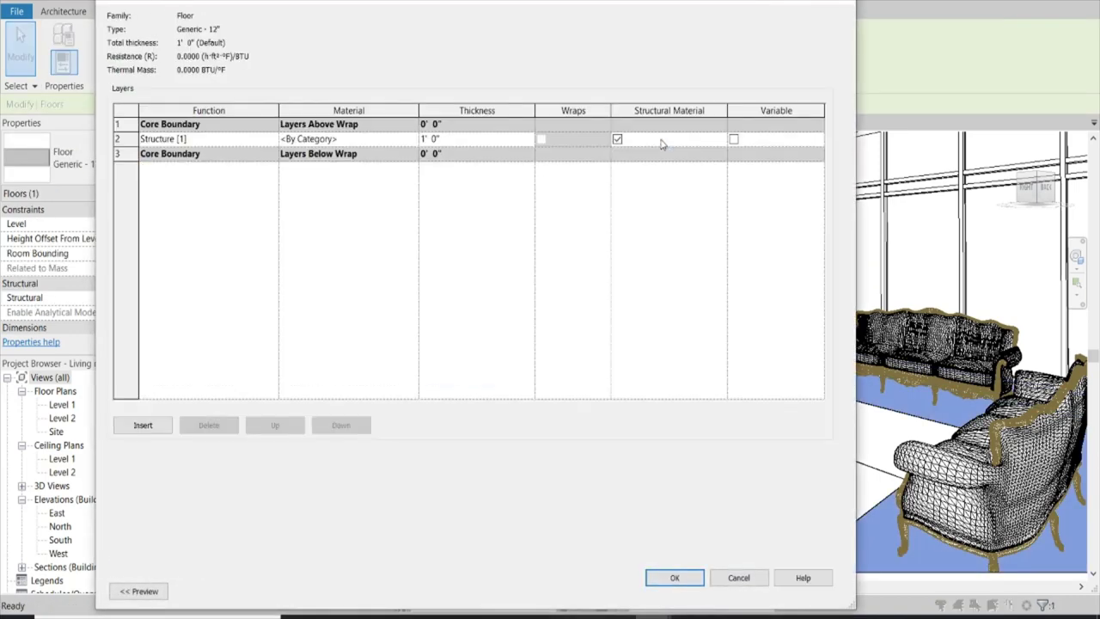
{"action": "left_click", "coordinate": [412, 146]}
{"action": "left_click", "coordinate": [415, 139]}
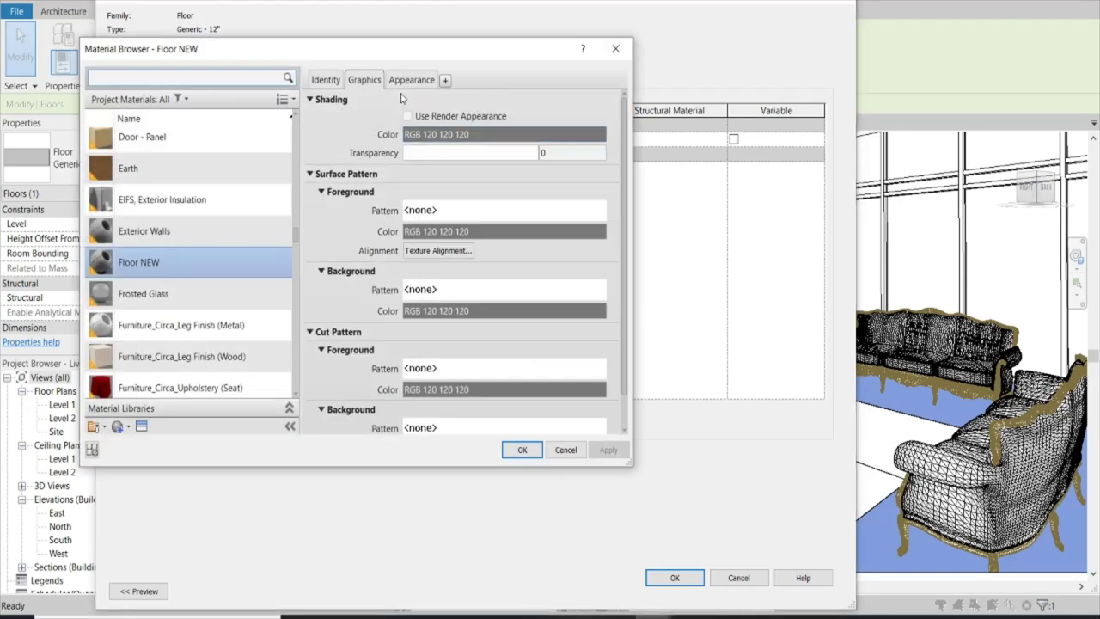
{"action": "left_click", "coordinate": [411, 79]}
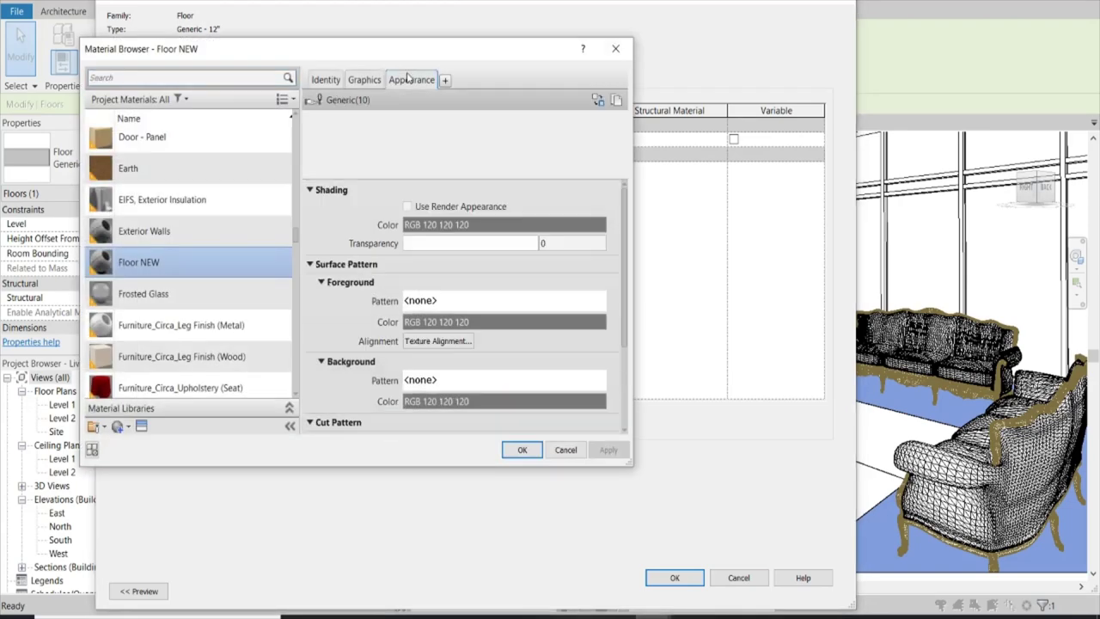
{"action": "left_click", "coordinate": [521, 450]}
{"action": "left_click", "coordinate": [674, 577]}
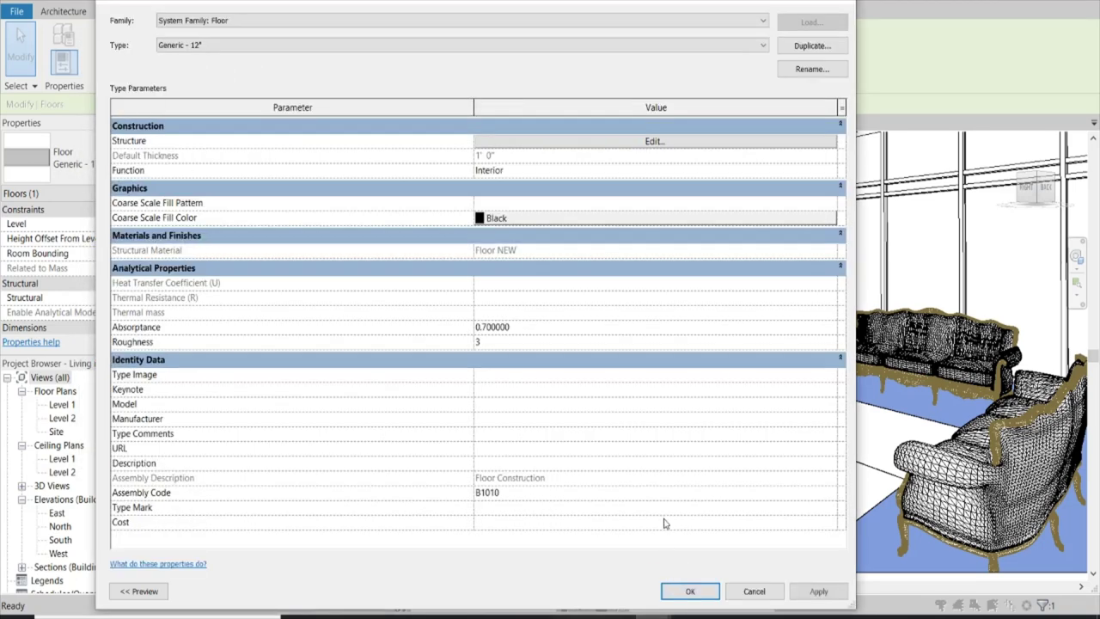
{"action": "left_click", "coordinate": [691, 591]}
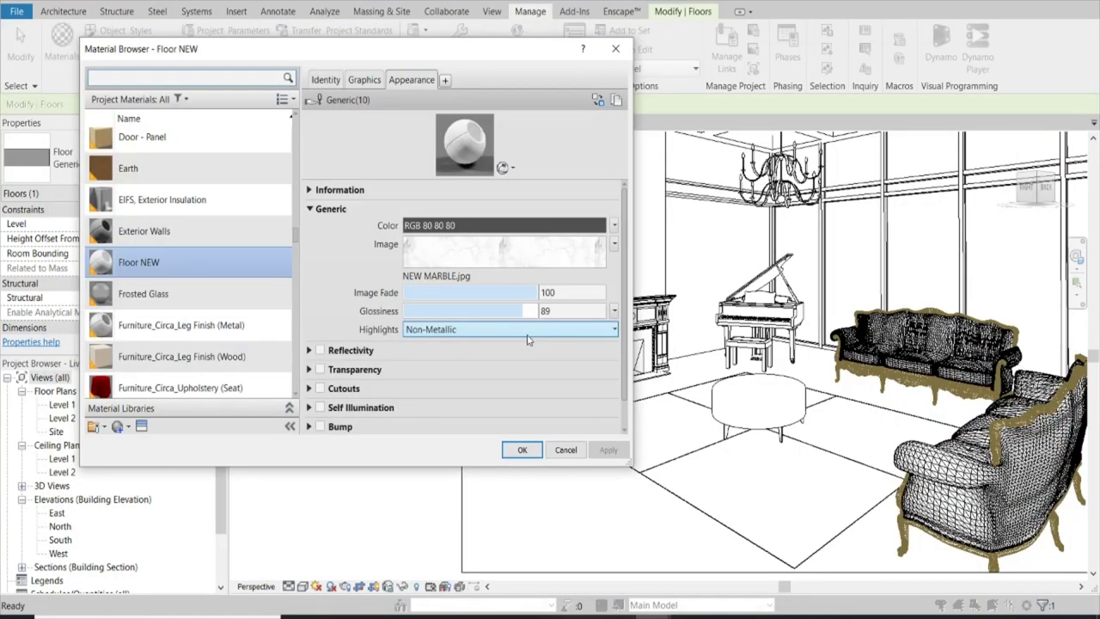
Step: Set Floor NEW's glossiness to 100 and its texture sample size to 15'-0" × 15'-0"
{"action": "left_click_drag", "start_coordinate": [471, 310], "coordinate": [538, 310]}
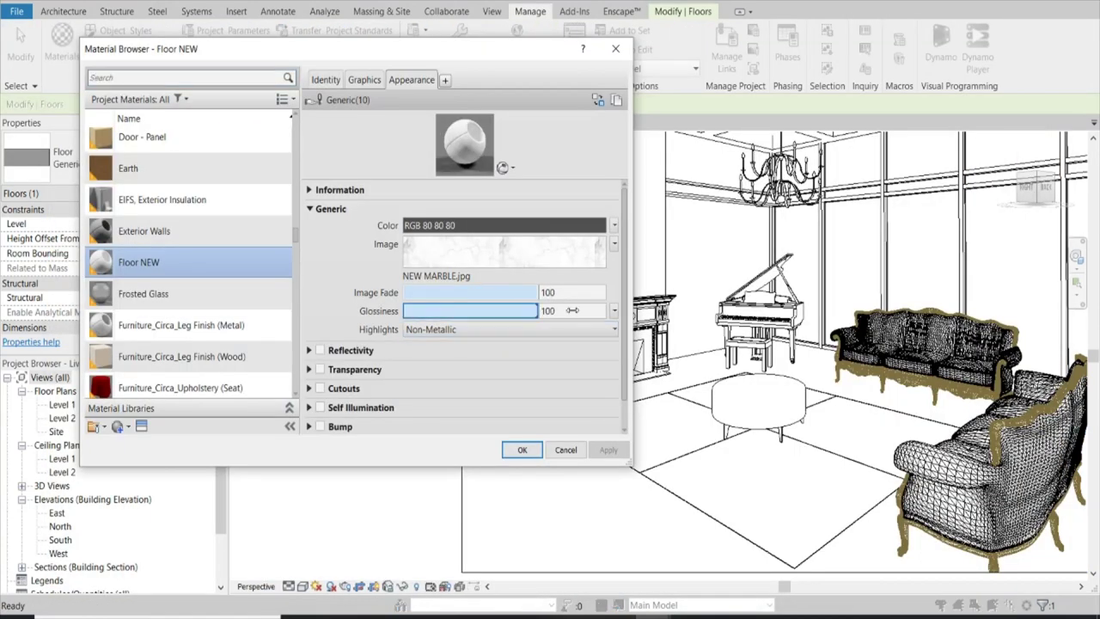
{"action": "left_click", "coordinate": [547, 292]}
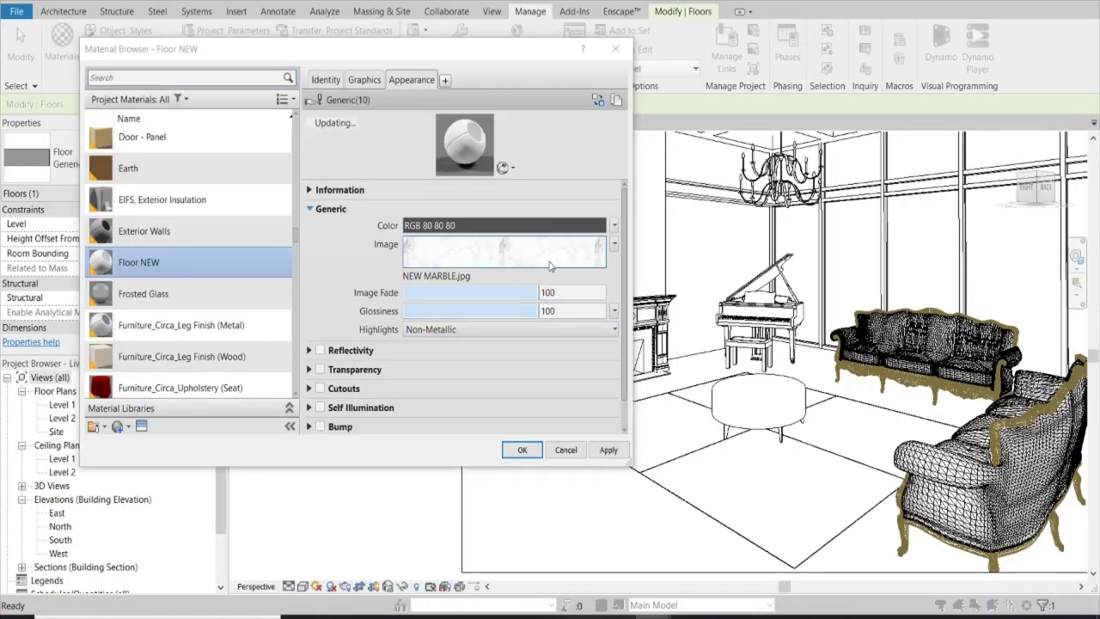
{"action": "left_click", "coordinate": [547, 258]}
{"action": "double_click", "coordinate": [536, 448]}
{"action": "type", "text": "15'"}
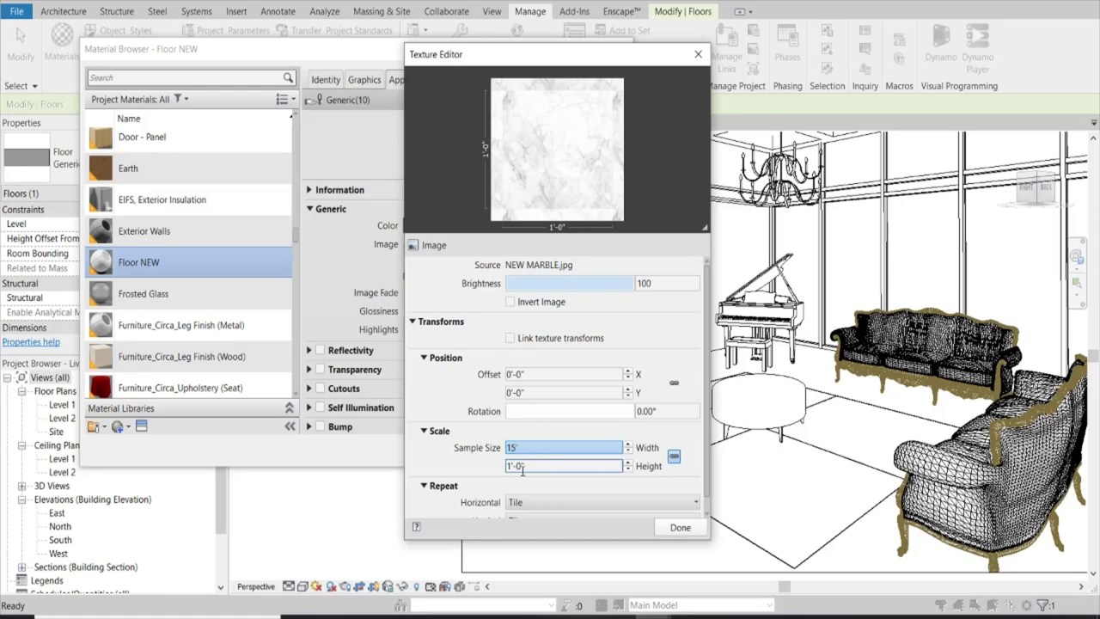
{"action": "key", "text": "Tab"}
{"action": "left_click", "coordinate": [670, 521]}
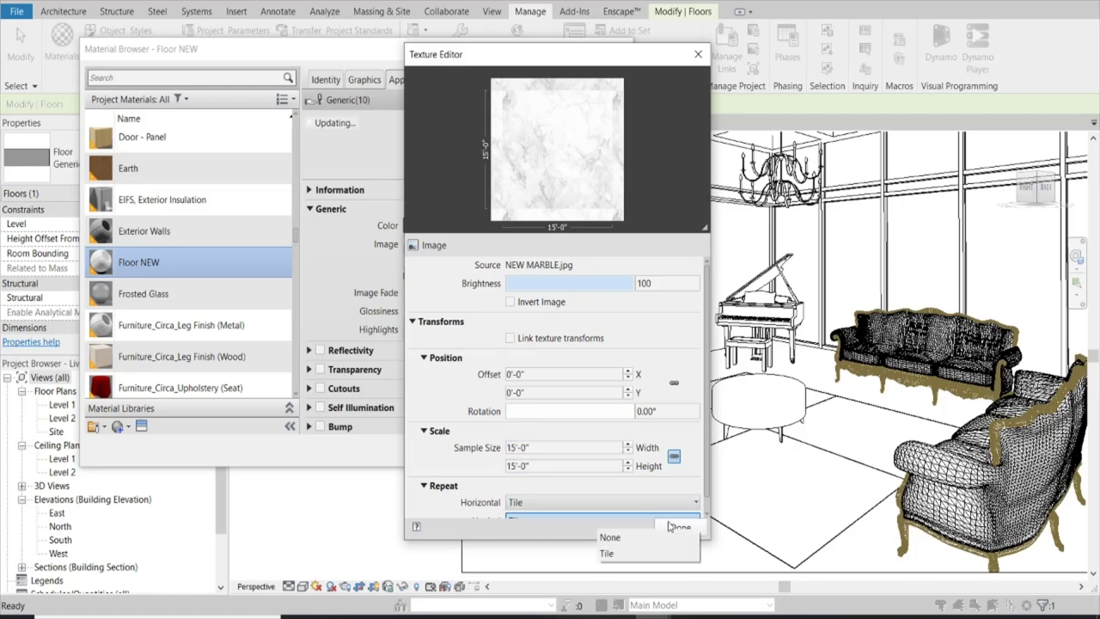
{"action": "left_click", "coordinate": [699, 522]}
{"action": "left_click", "coordinate": [680, 527]}
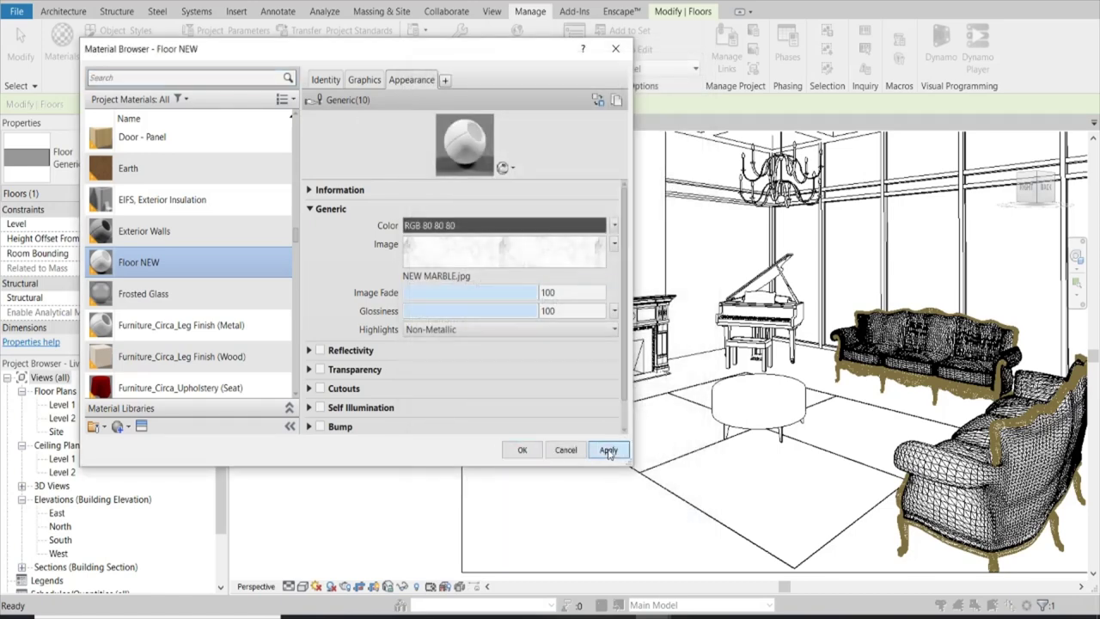
{"action": "left_click", "coordinate": [686, 563]}
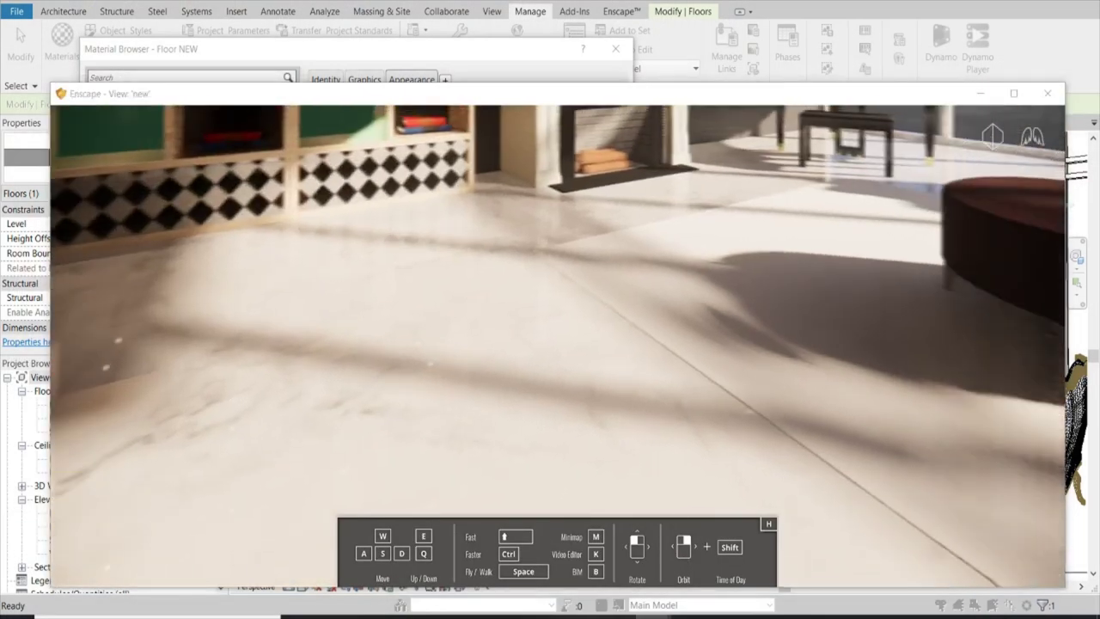
Step: Move the Enscape camera around the room to inspect the marble floor
{"action": "mouse_move", "coordinate": [550, 343]}
{"action": "left_mouse_down"}
{"action": "mouse_move", "coordinate": [601, 361]}
{"action": "mouse_move", "coordinate": [567, 327]}
{"action": "mouse_move", "coordinate": [533, 335]}
{"action": "left_mouse_up"}
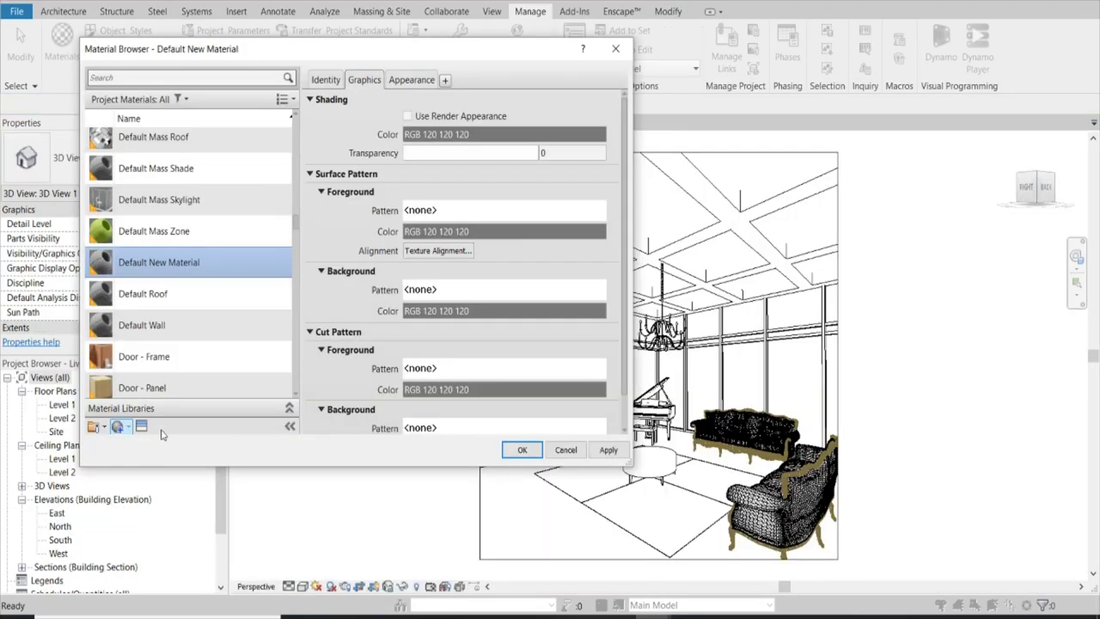
Step: Rename the new default material to Fireplace
{"action": "right_click", "coordinate": [158, 262]}
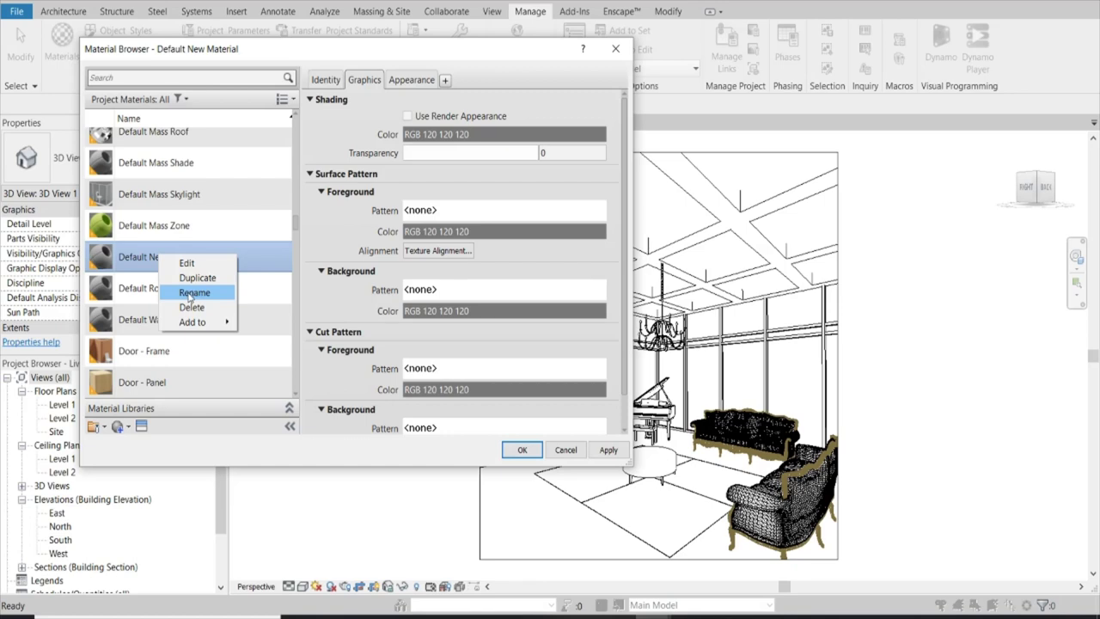
{"action": "left_click", "coordinate": [193, 293]}
{"action": "type", "text": "Fireplace"}
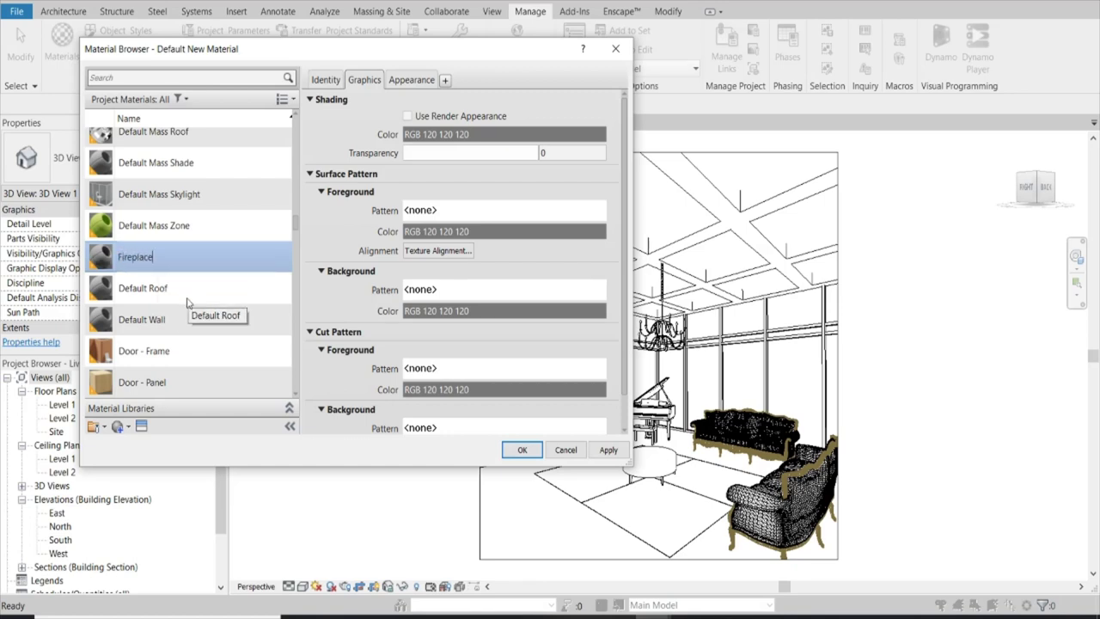
{"action": "left_click", "coordinate": [393, 62]}
Step: Set the Fireplace appearance image to fire place.jpg and close the Material Browser
{"action": "left_click", "coordinate": [417, 83]}
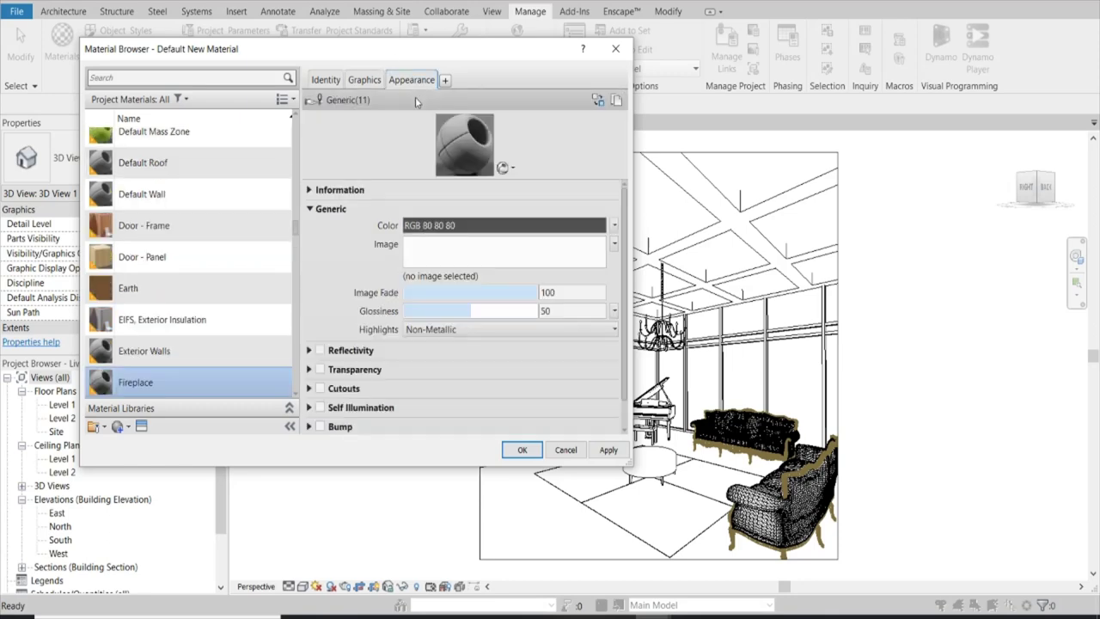
{"action": "left_click", "coordinate": [467, 273]}
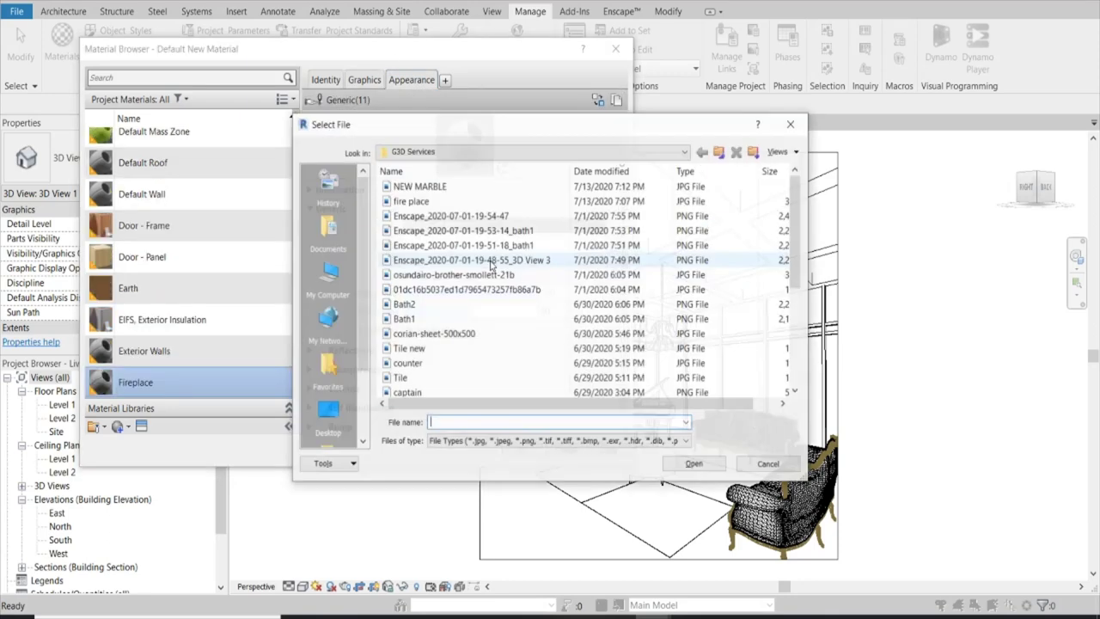
{"action": "left_click", "coordinate": [421, 202]}
{"action": "left_click", "coordinate": [696, 464]}
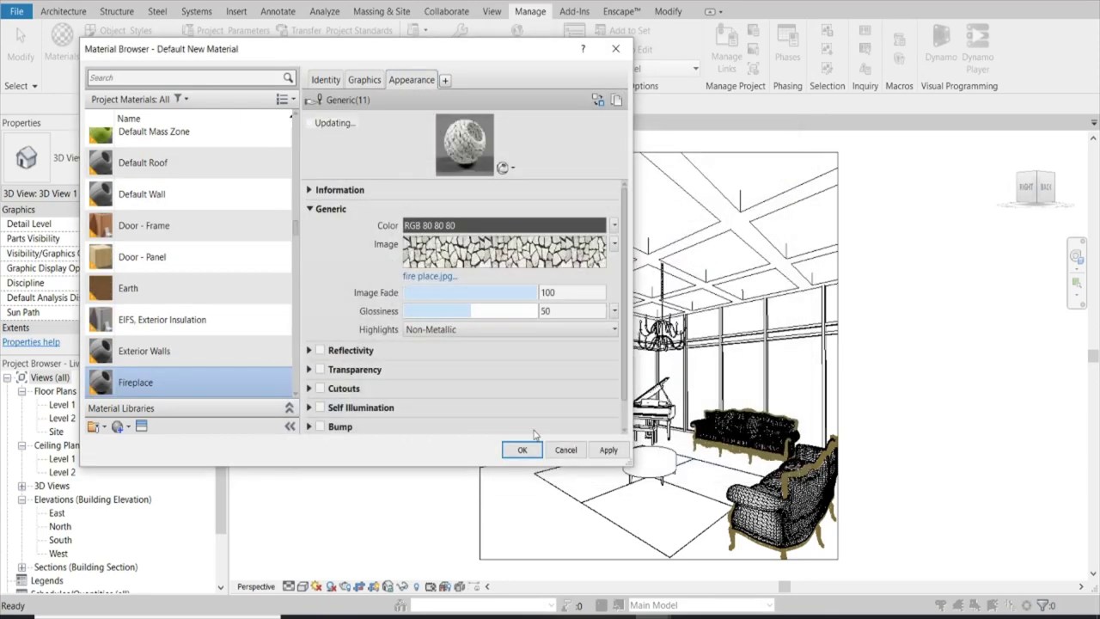
{"action": "left_click", "coordinate": [536, 453]}
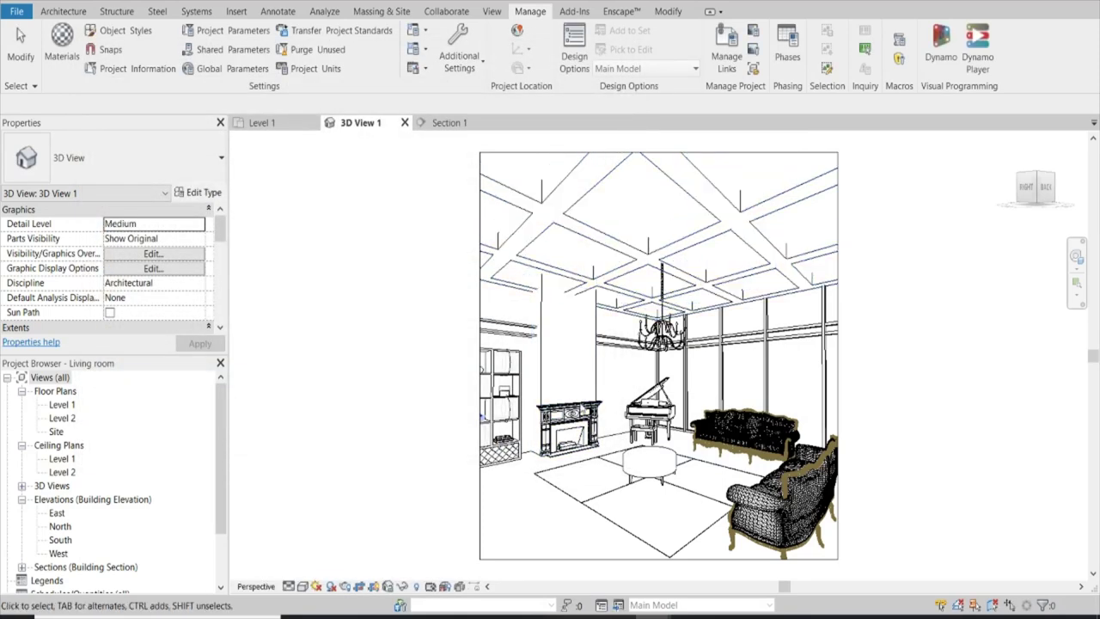
{"action": "left_click", "coordinate": [567, 387]}
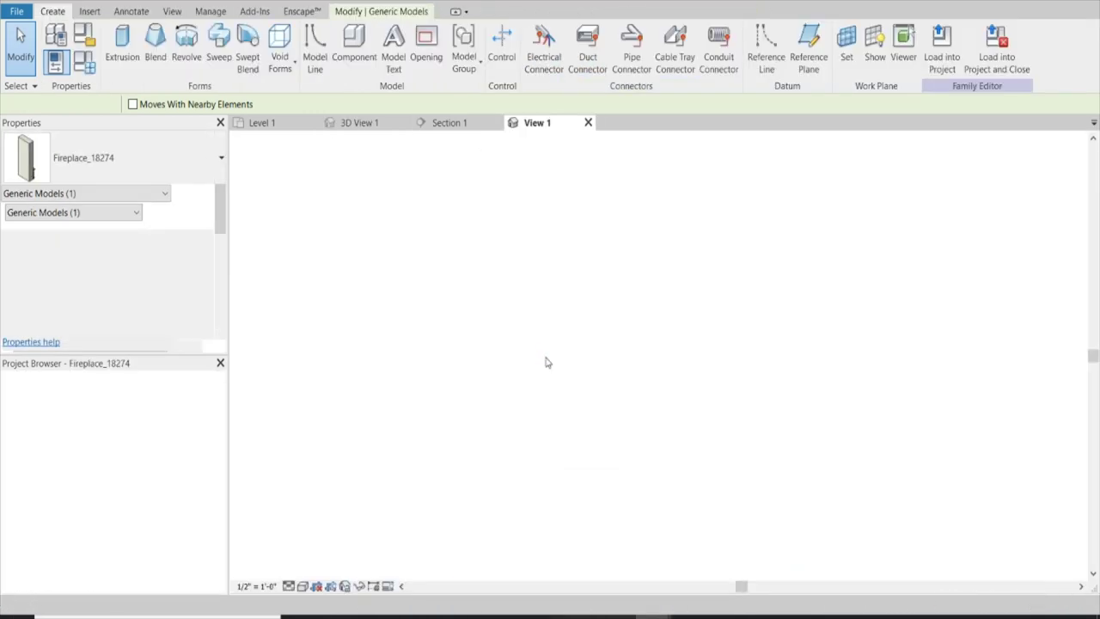
{"action": "left_click", "coordinate": [588, 122]}
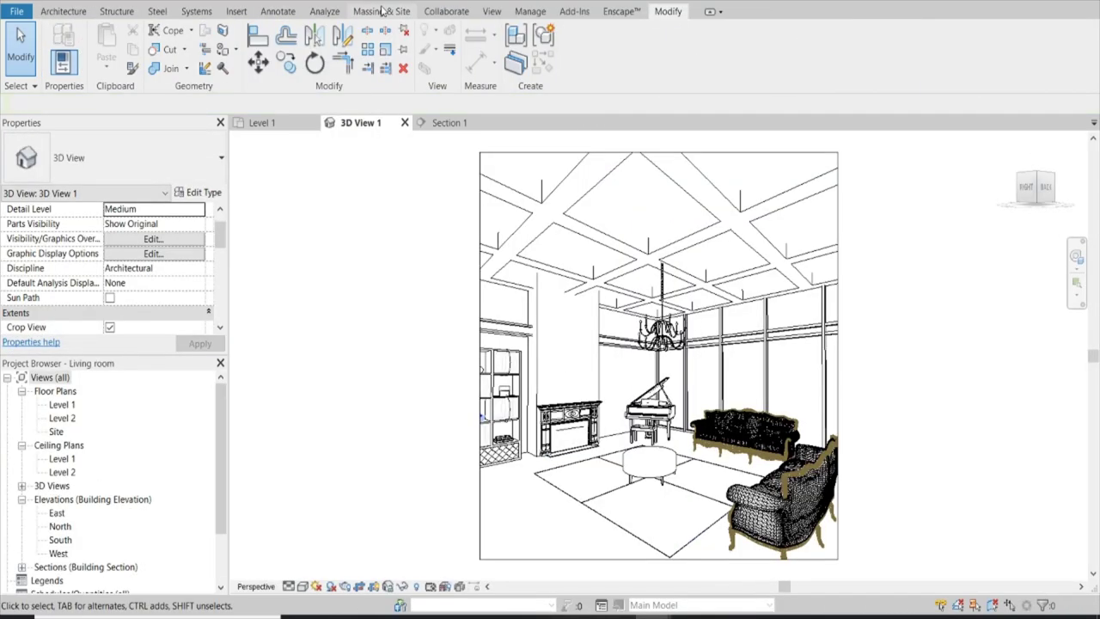
Step: Open the Fireplace material's appearance and review its image texture settings without changes
{"action": "left_click", "coordinate": [530, 11]}
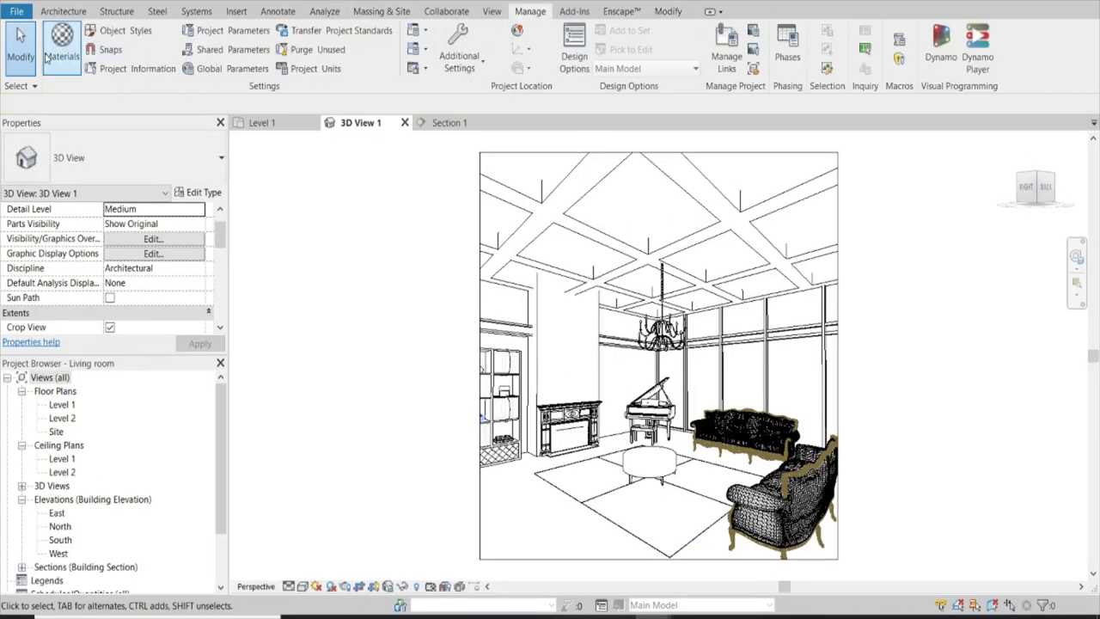
{"action": "left_click", "coordinate": [61, 43]}
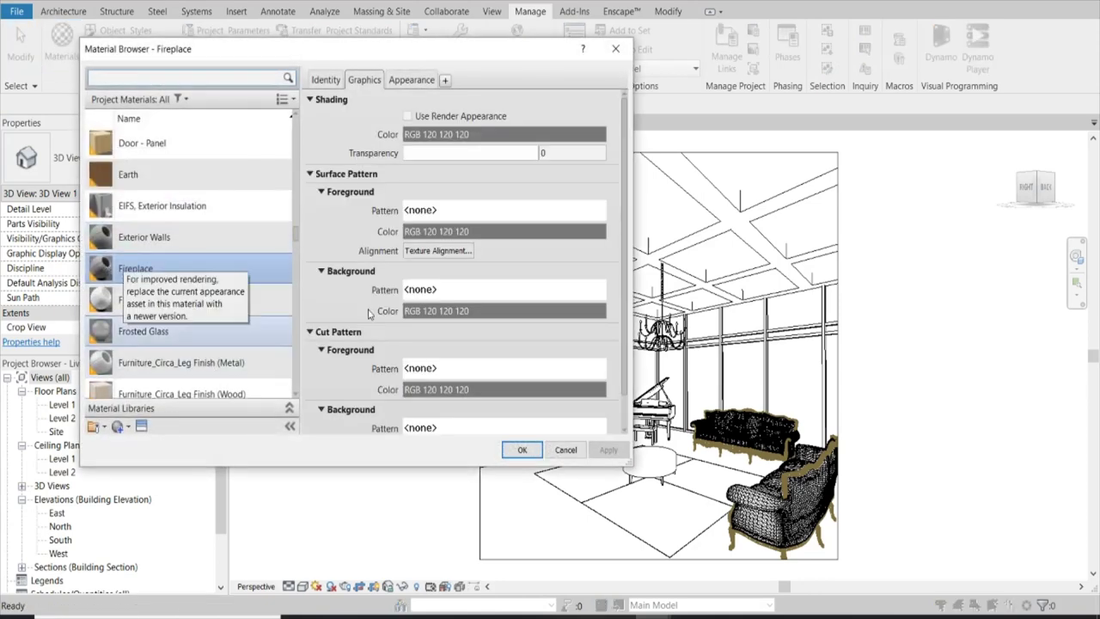
{"action": "left_click", "coordinate": [412, 81]}
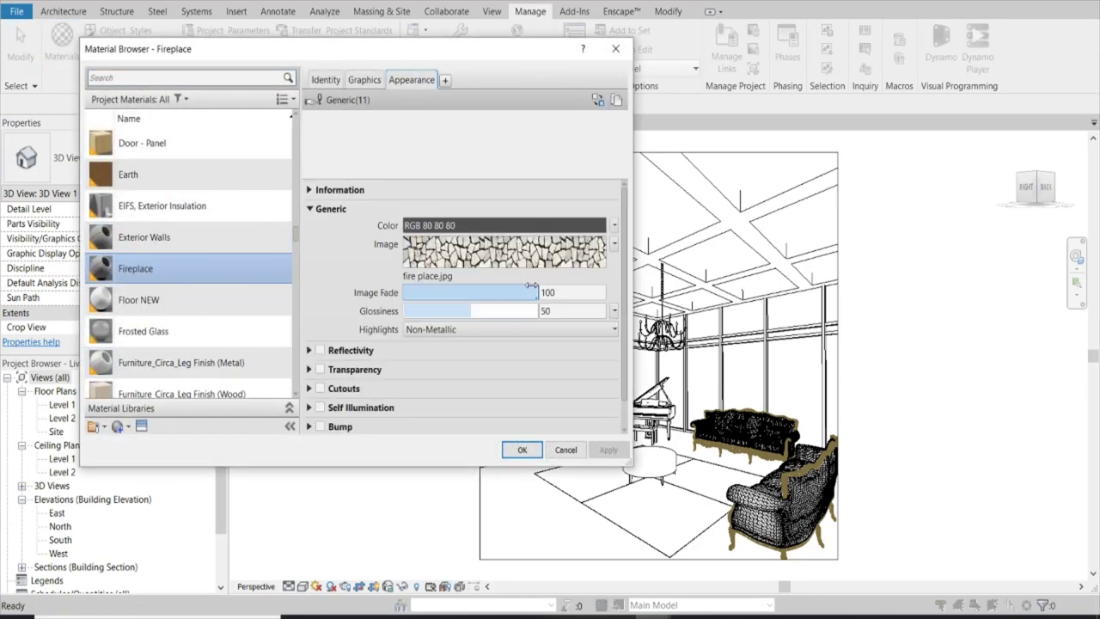
{"action": "left_click", "coordinate": [503, 247]}
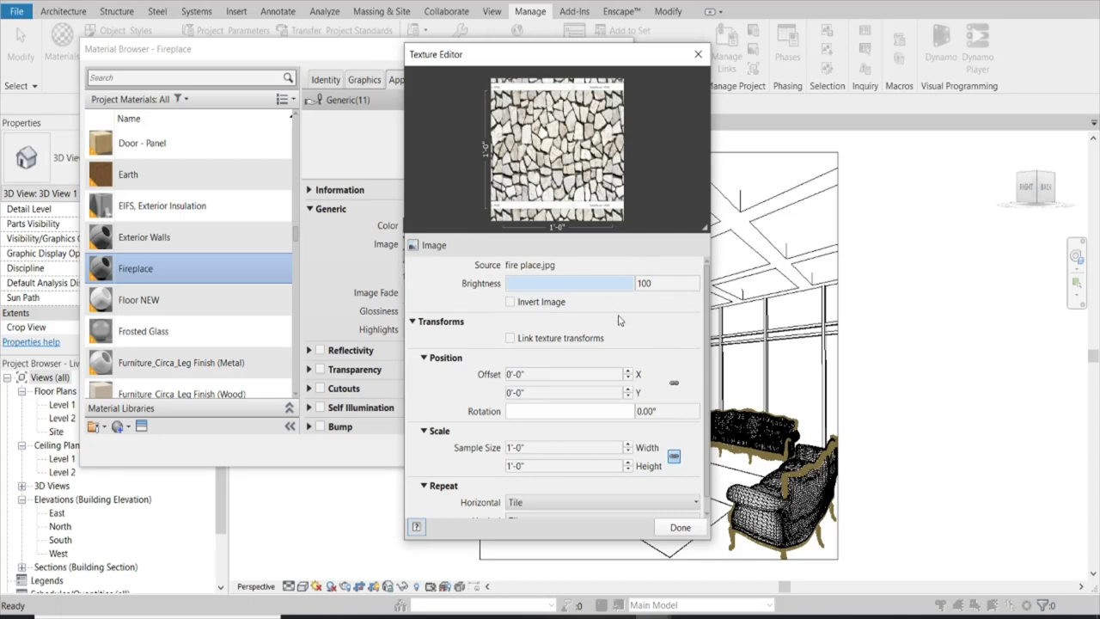
{"action": "left_click", "coordinate": [680, 528]}
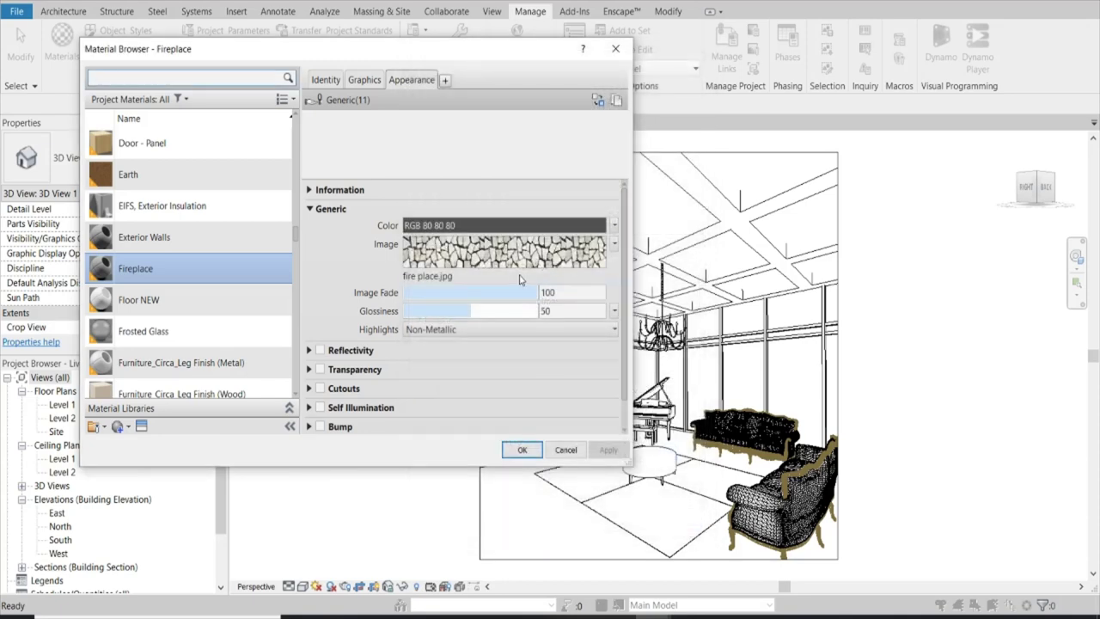
{"action": "left_click", "coordinate": [518, 252]}
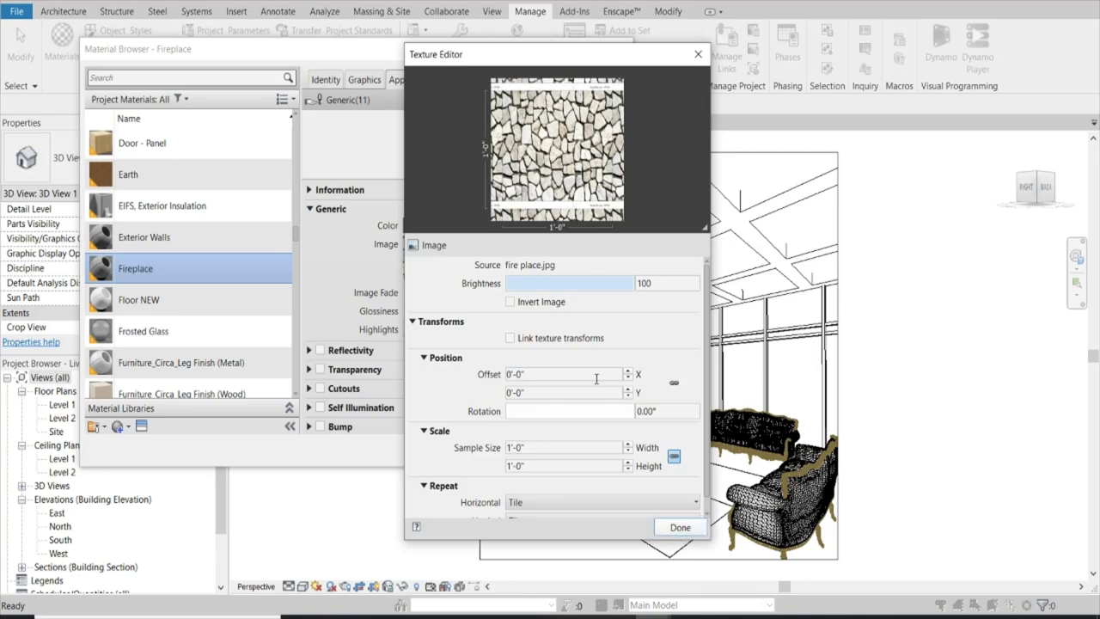
{"action": "left_click", "coordinate": [685, 524]}
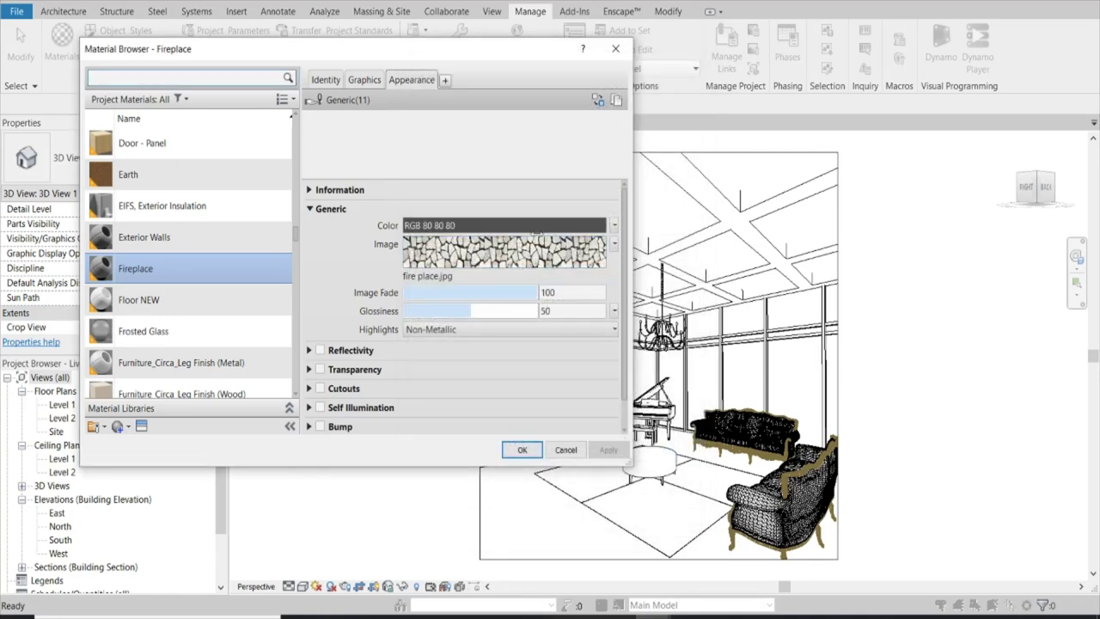
Step: Replace fire place.jpg with wall-murals-white-stone-tile-texture-brick-wall.jpg and close the browser
{"action": "right_click", "coordinate": [511, 244]}
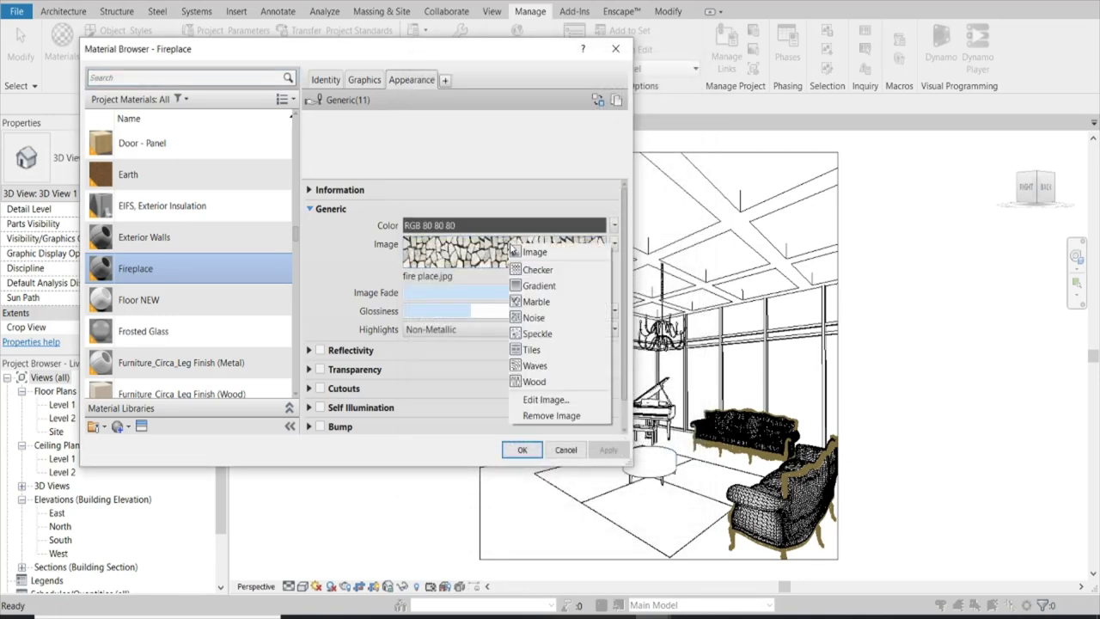
{"action": "left_click", "coordinate": [531, 250]}
{"action": "right_click", "coordinate": [528, 251]}
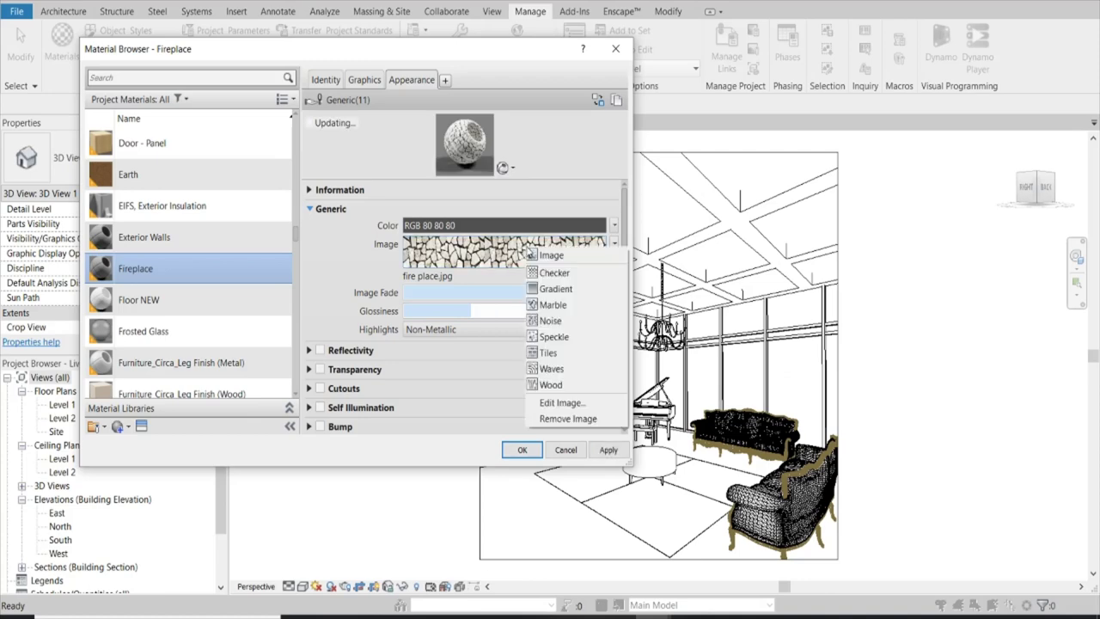
{"action": "left_click", "coordinate": [563, 419]}
{"action": "left_click", "coordinate": [528, 256]}
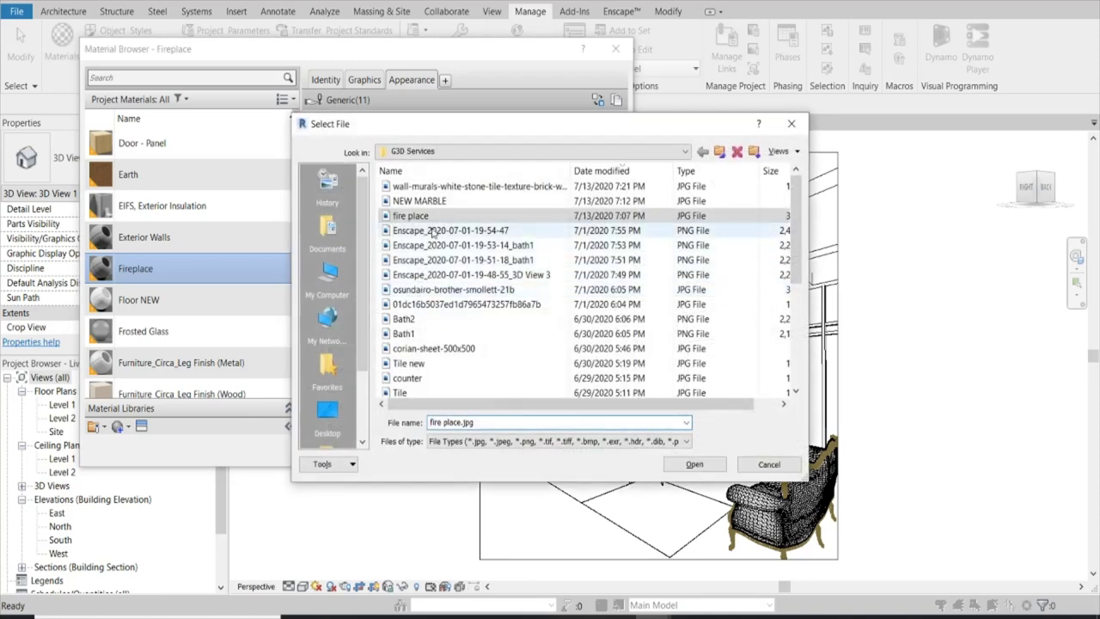
{"action": "left_click", "coordinate": [430, 187]}
{"action": "left_click", "coordinate": [698, 465]}
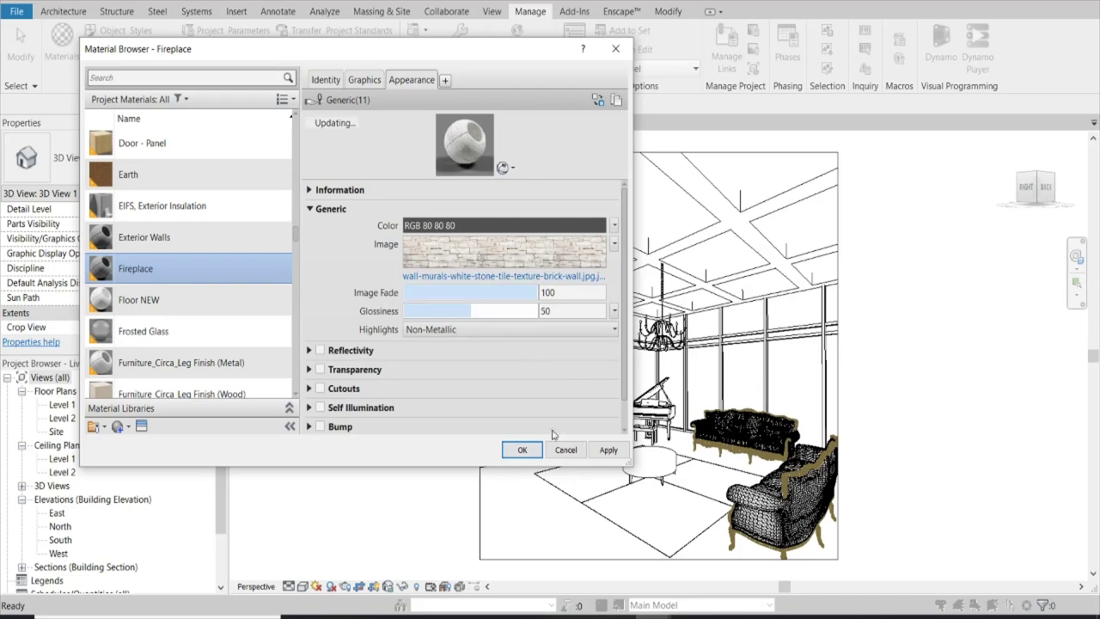
{"action": "left_click", "coordinate": [524, 450]}
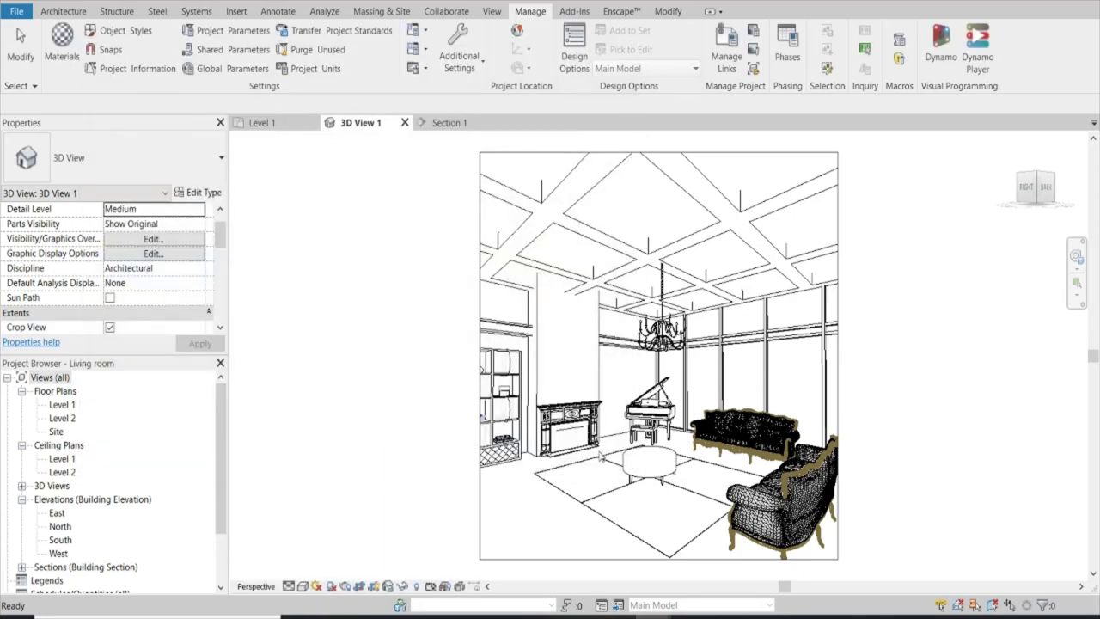
Step: Inspect the WS-47243_WP.jpg fireplace stone in Enscape, then open its Texture Editor for an 8' width
{"action": "left_click", "coordinate": [699, 568]}
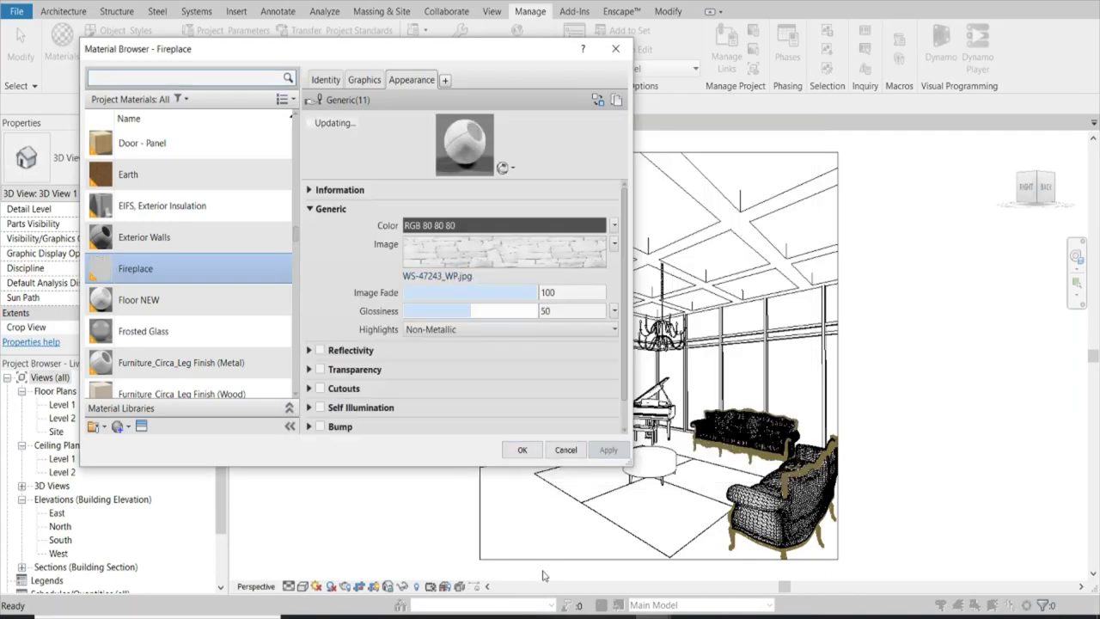
{"action": "left_click", "coordinate": [686, 581]}
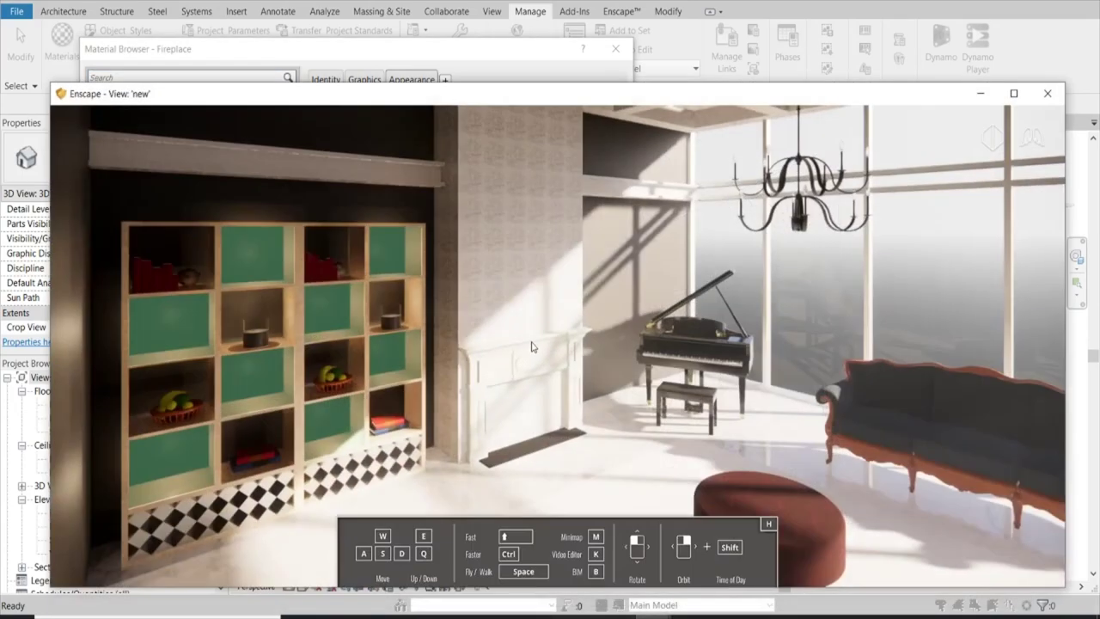
{"action": "key", "text": "w"}
{"action": "key", "text": "w"}
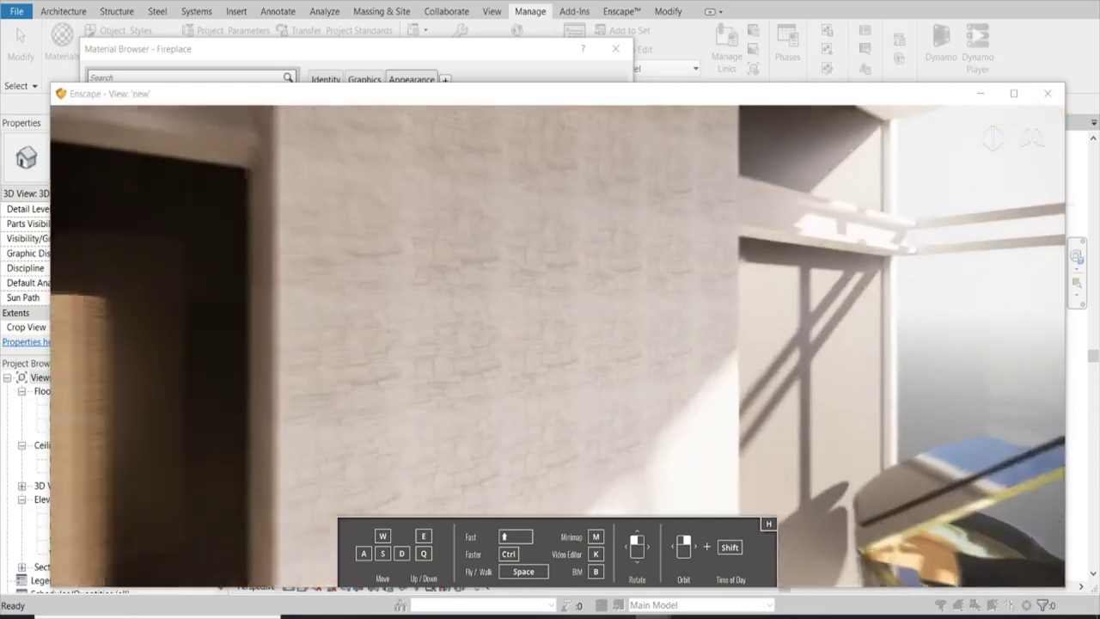
{"action": "key", "text": "s"}
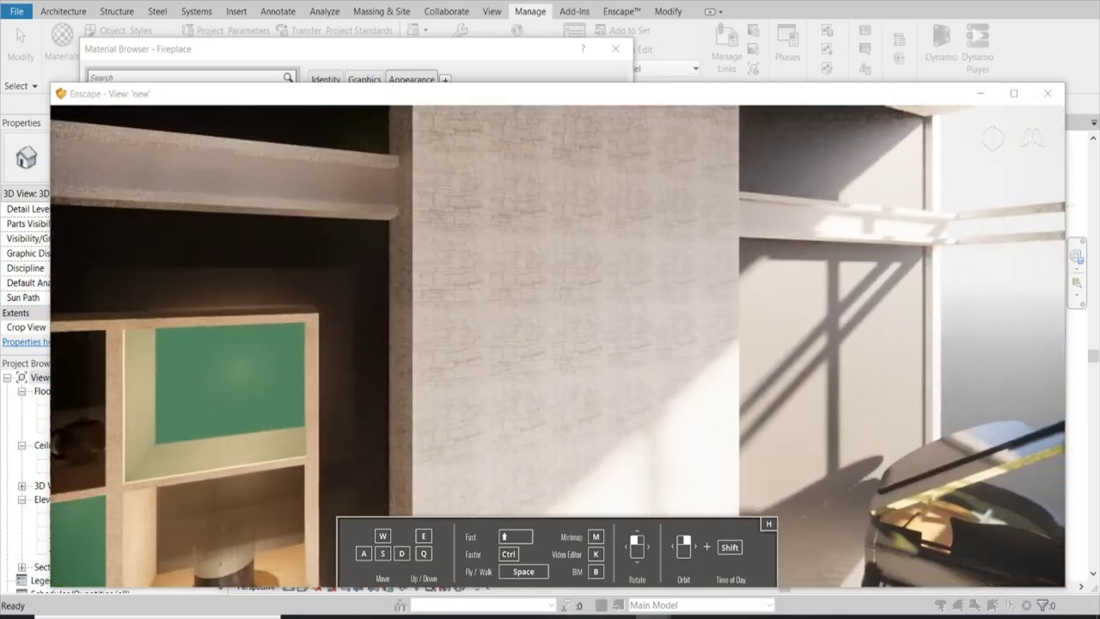
{"action": "left_click", "coordinate": [526, 273]}
{"action": "left_click", "coordinate": [526, 273]}
{"action": "type", "text": "8'-0\""}
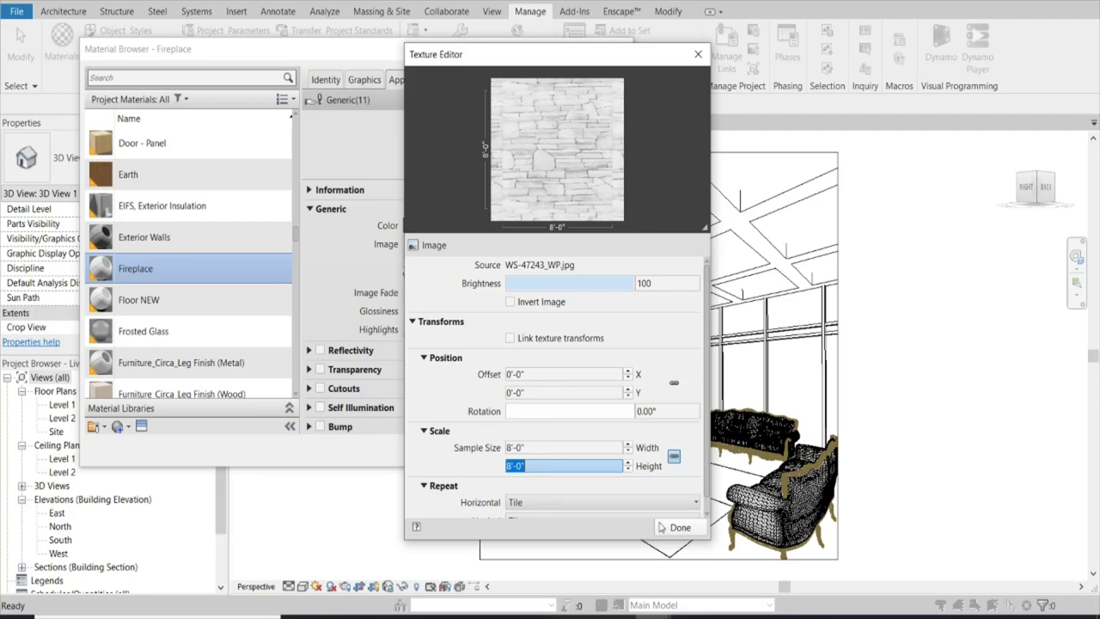
Step: Apply the new stone texture size and inspect the fireplace wall in Enscape
{"action": "left_click", "coordinate": [661, 527]}
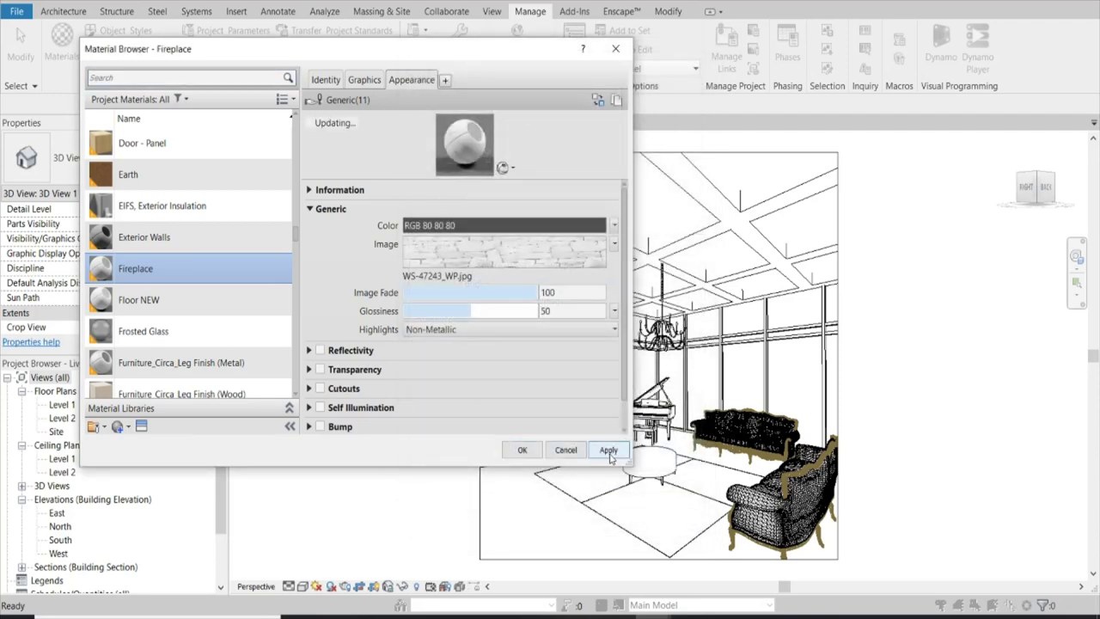
{"action": "mouse_move", "coordinate": [639, 615]}
{"action": "left_click", "coordinate": [657, 567]}
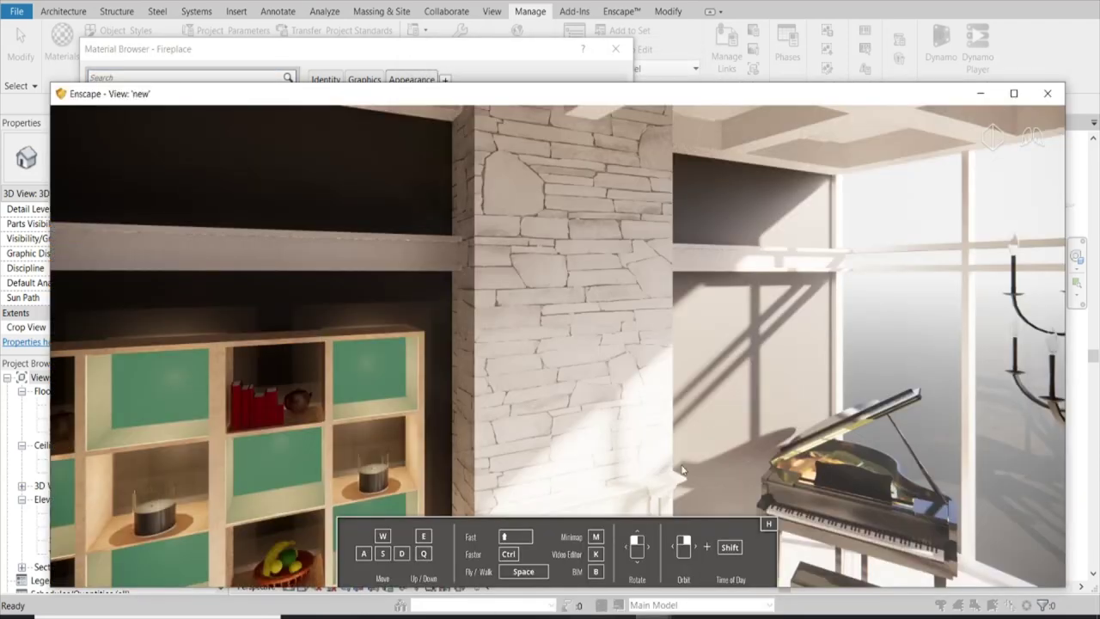
{"action": "left_click_drag", "start_coordinate": [580, 349], "coordinate": [562, 353]}
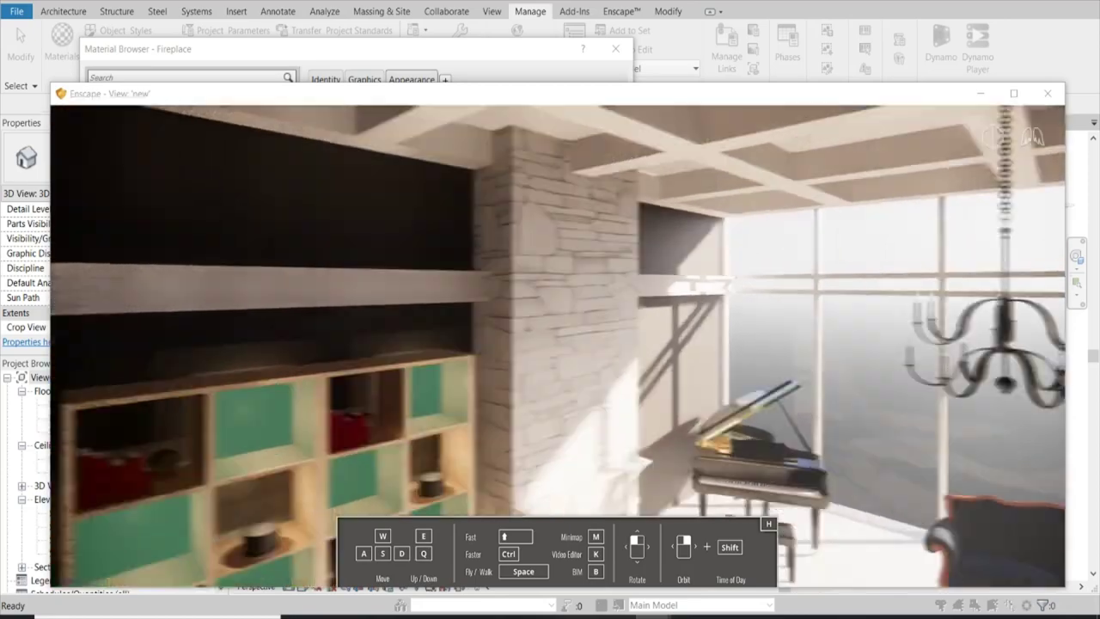
{"action": "key", "text": "s"}
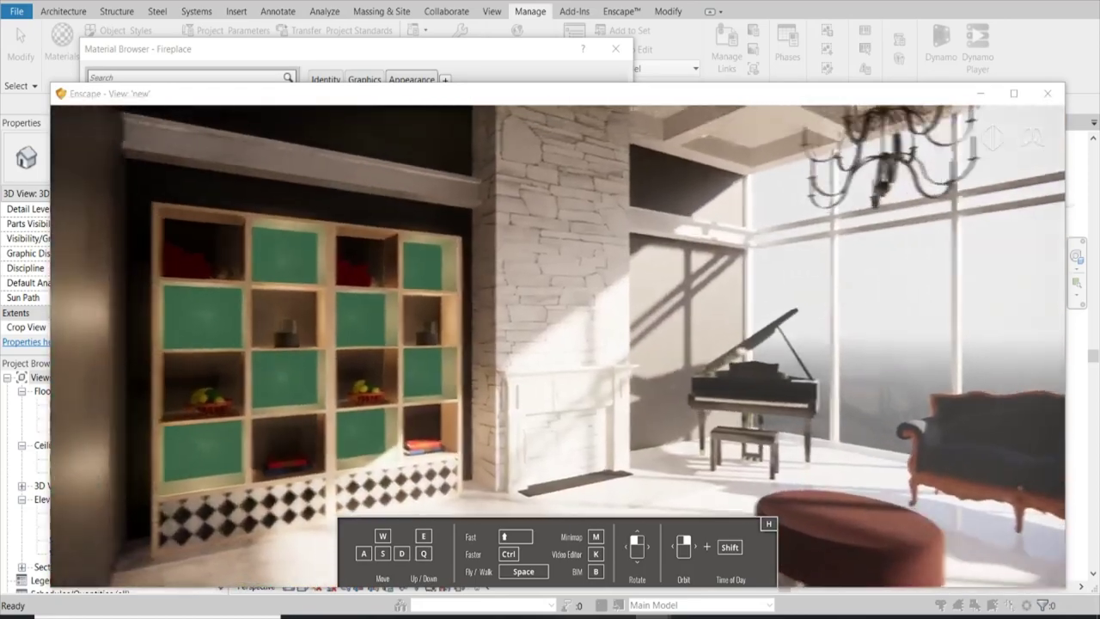
{"action": "key", "text": "w"}
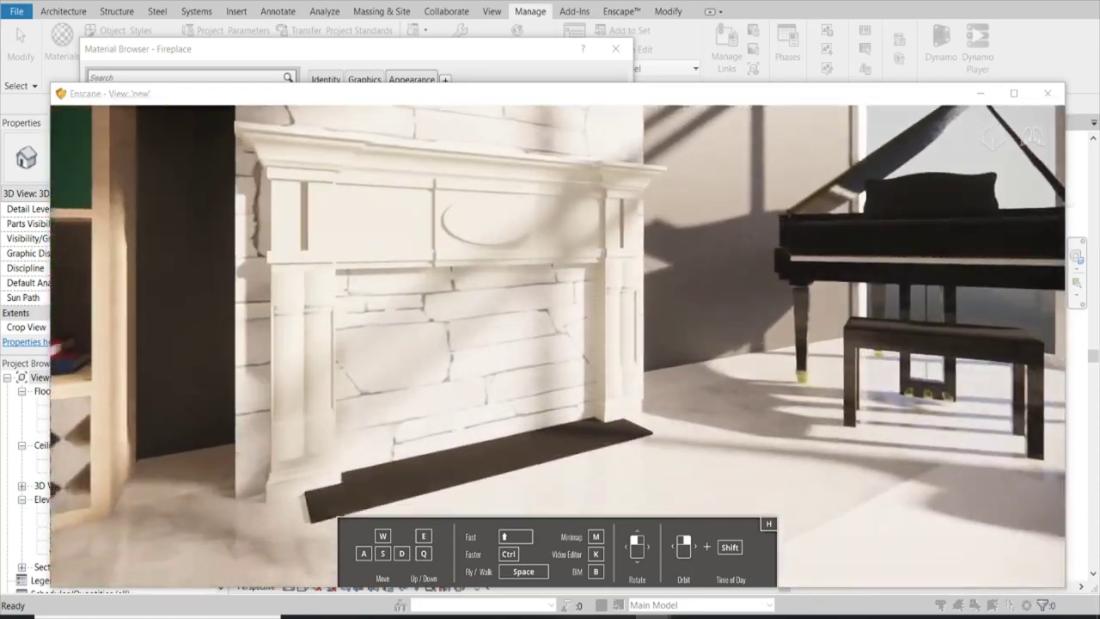
{"action": "key", "text": "d"}
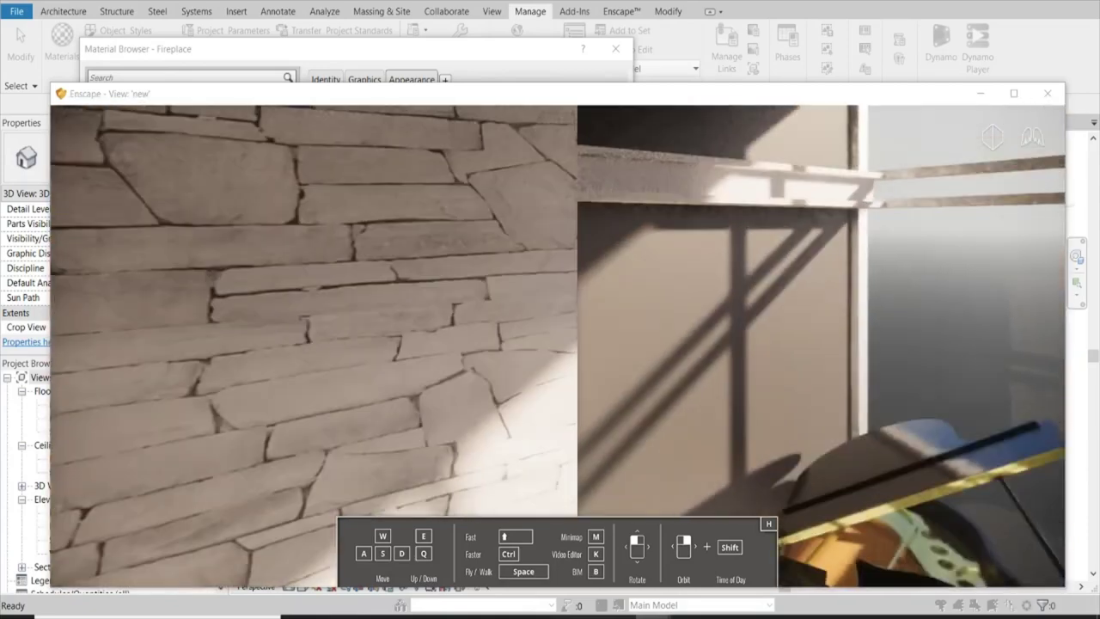
{"action": "key", "text": "s"}
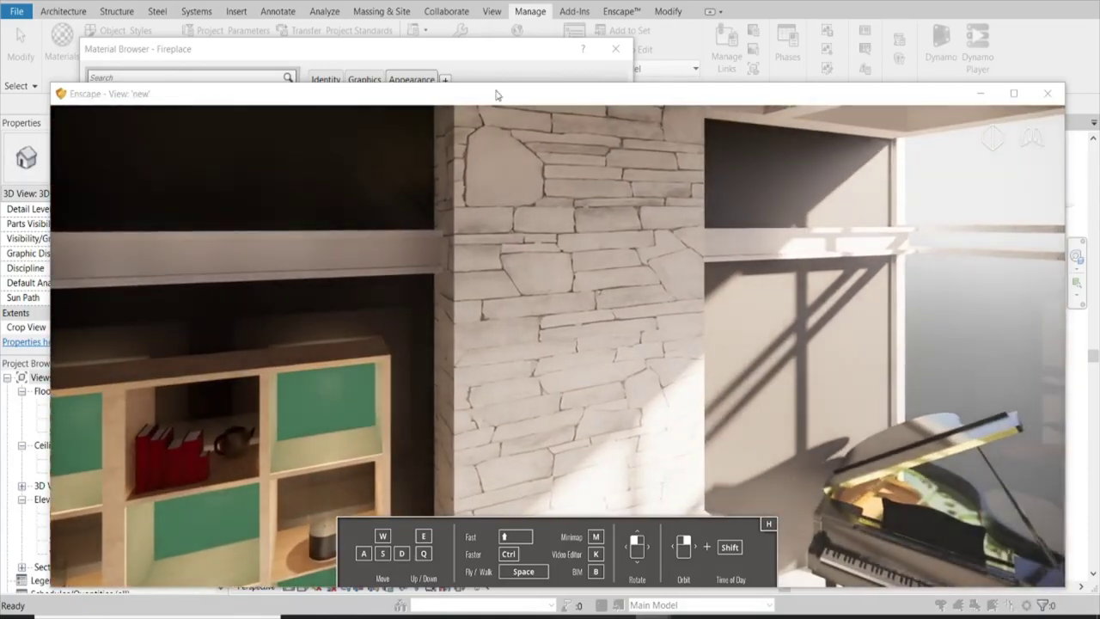
Step: Set the stone texture to 5'-0" × 5'-0", recheck it in Enscape, and reopen its placement settings
{"action": "left_click", "coordinate": [505, 55]}
{"action": "left_click", "coordinate": [498, 245]}
{"action": "type", "text": "5'-0\""}
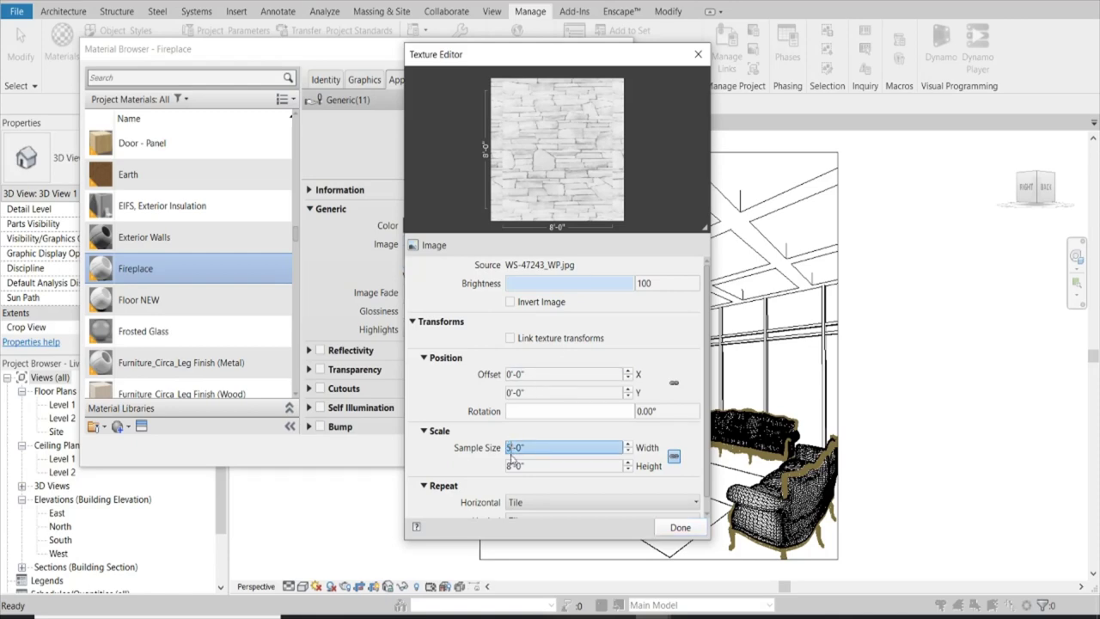
{"action": "left_click", "coordinate": [677, 526]}
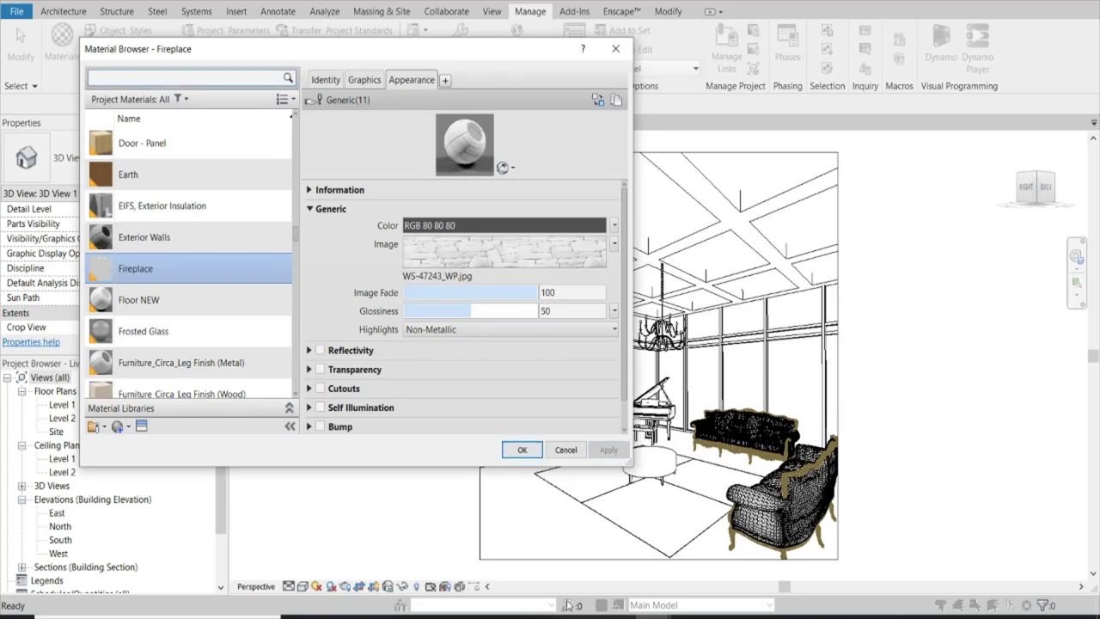
{"action": "left_click", "coordinate": [730, 563]}
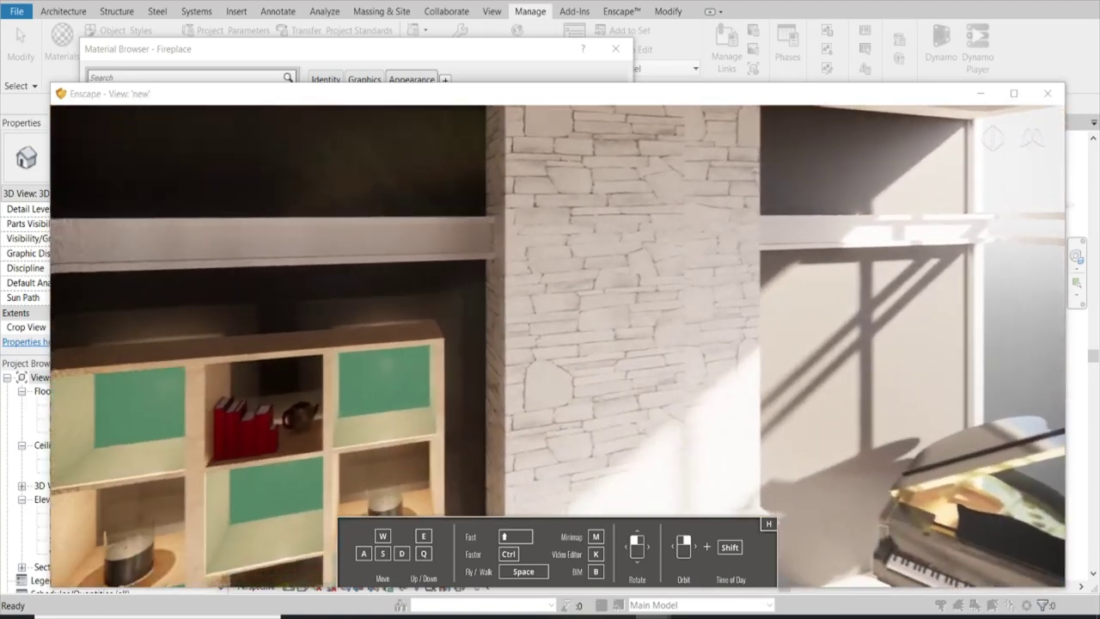
{"action": "key", "text": "s"}
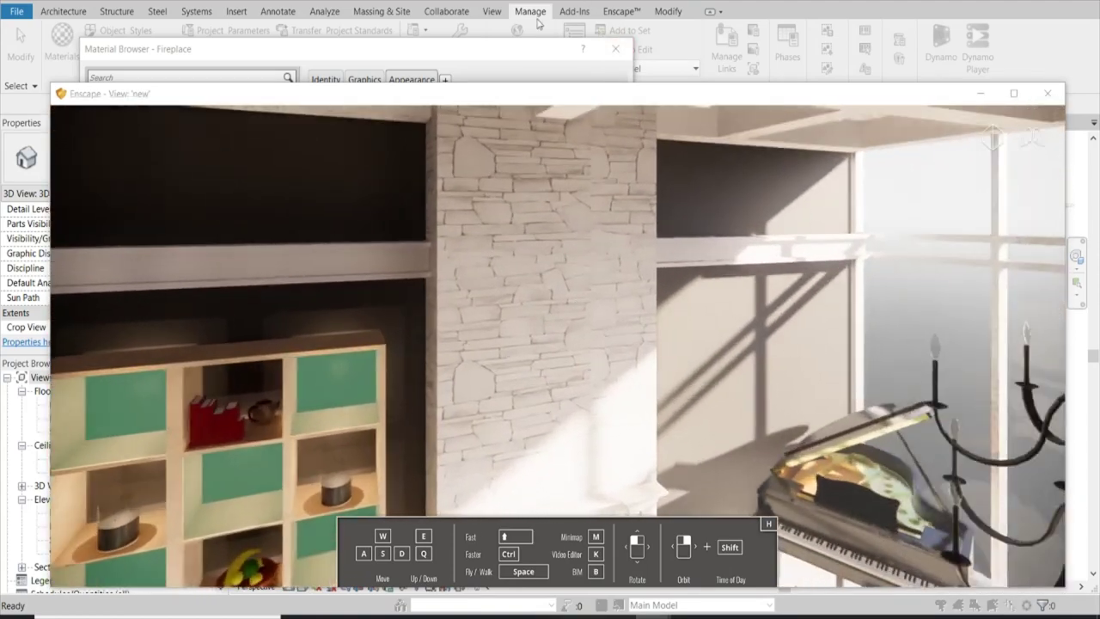
{"action": "left_click", "coordinate": [501, 52]}
{"action": "left_click", "coordinate": [534, 261]}
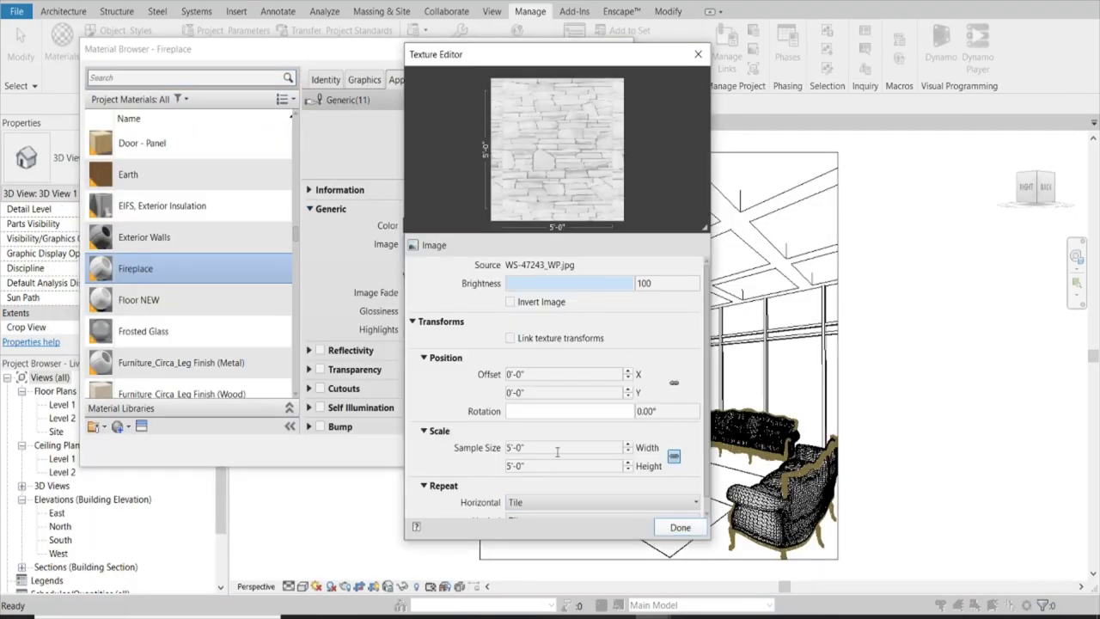
Step: Give the Fireplace stone texture a 4'-0" horizontal offset and apply the material
{"action": "left_click", "coordinate": [540, 391]}
{"action": "left_click", "coordinate": [533, 375]}
{"action": "double_click", "coordinate": [508, 374]}
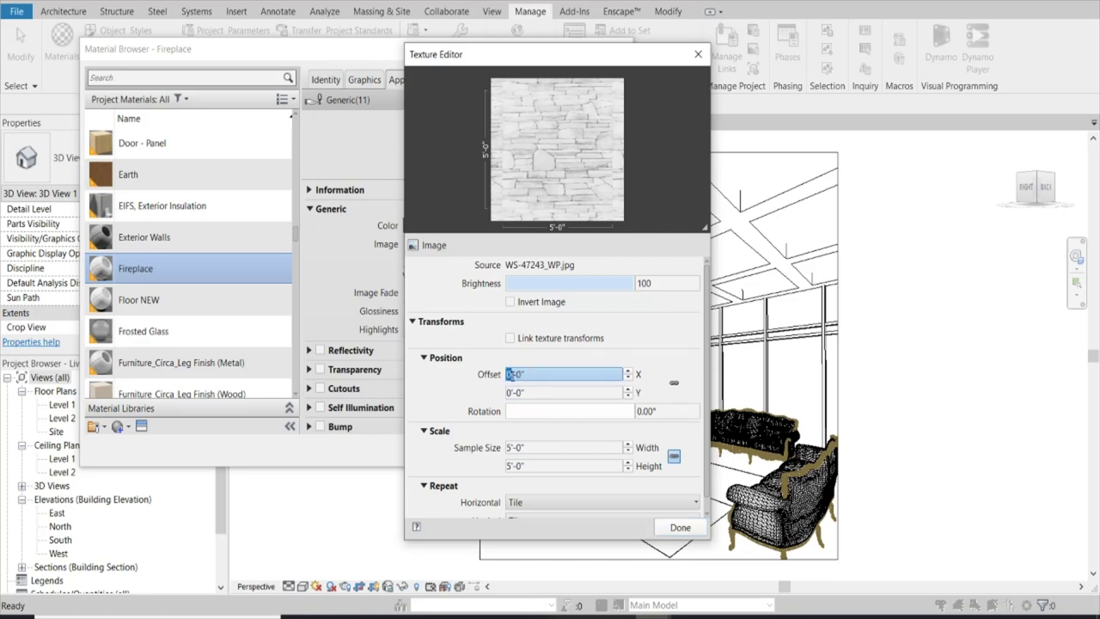
{"action": "type", "text": "4"}
{"action": "left_click", "coordinate": [565, 393]}
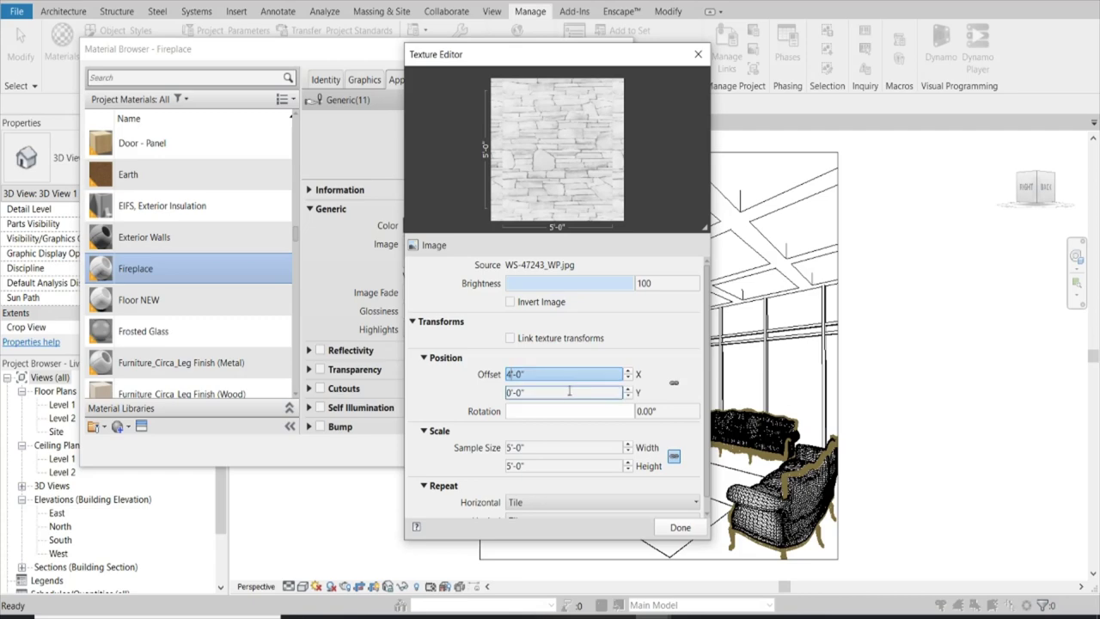
{"action": "double_click", "coordinate": [516, 393]}
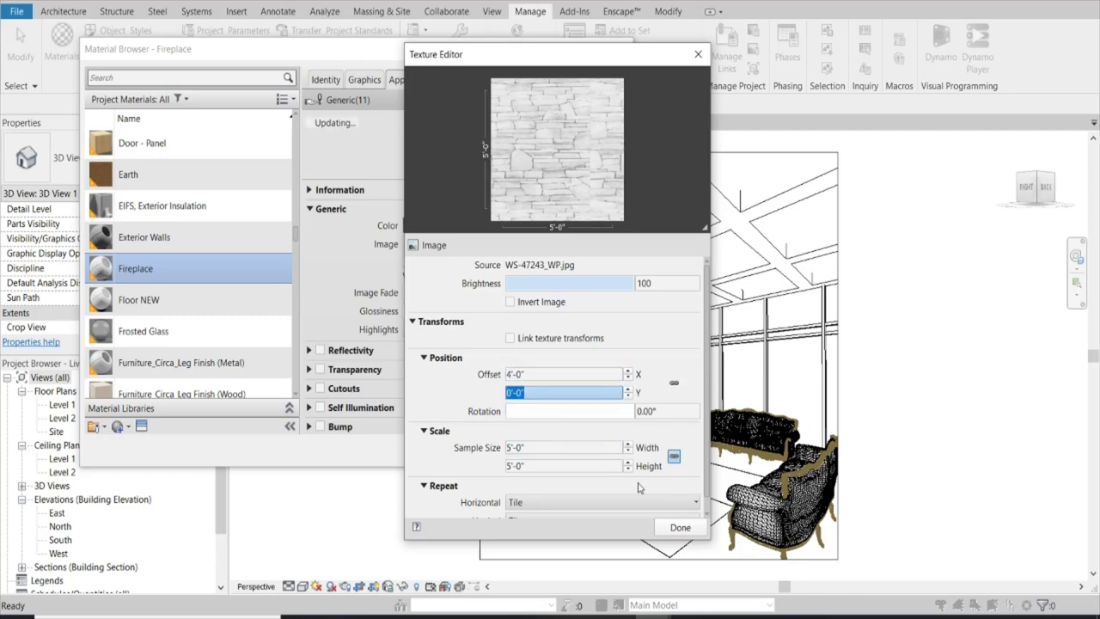
{"action": "left_click", "coordinate": [680, 527]}
{"action": "left_click", "coordinate": [605, 450]}
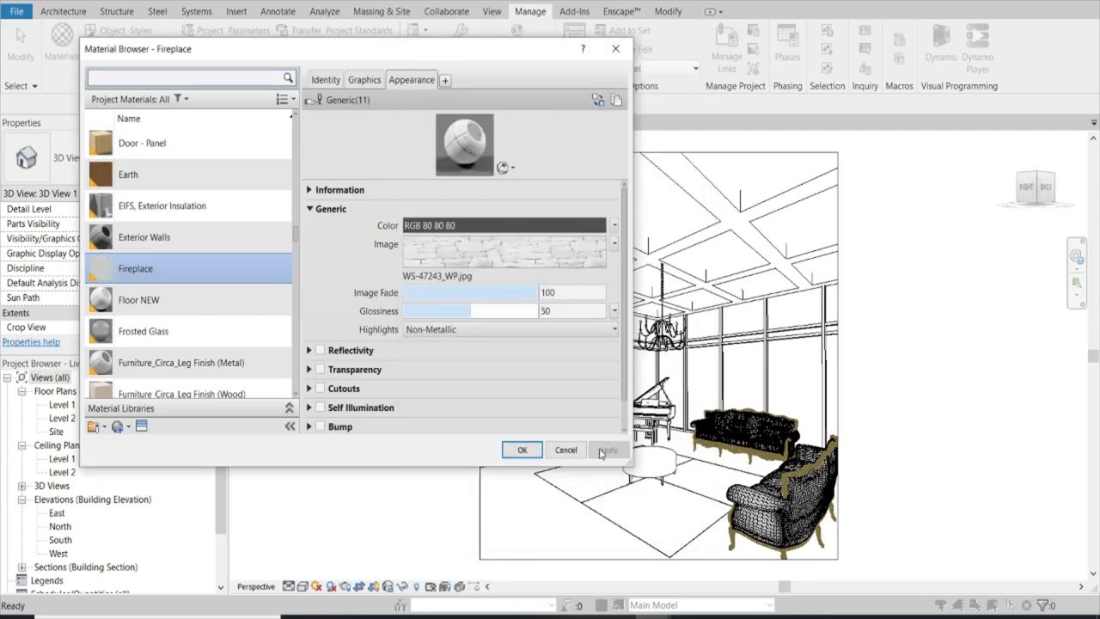
Step: Check the shifted stone in Enscape and review the 4'-0" offset in the Texture Editor
{"action": "left_click", "coordinate": [697, 561]}
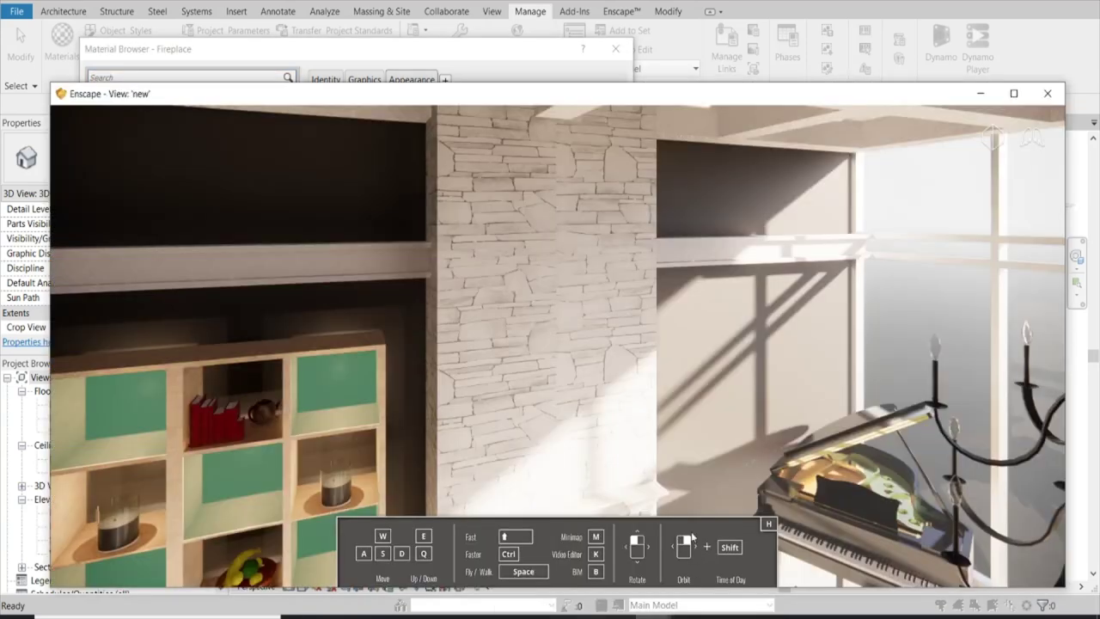
{"action": "left_click", "coordinate": [522, 67]}
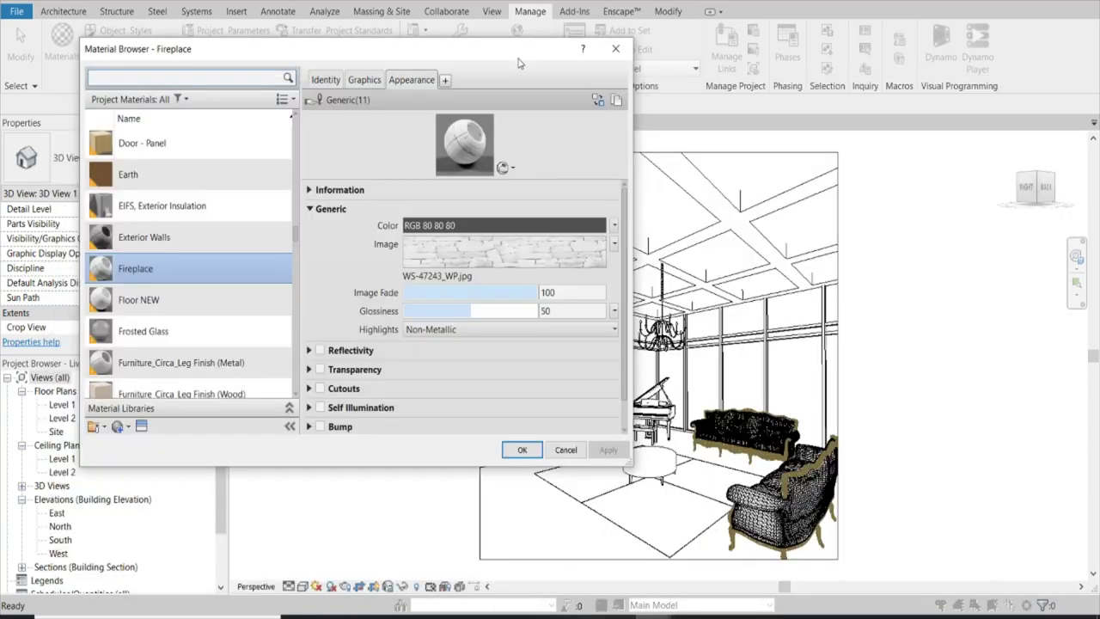
{"action": "left_click", "coordinate": [509, 252]}
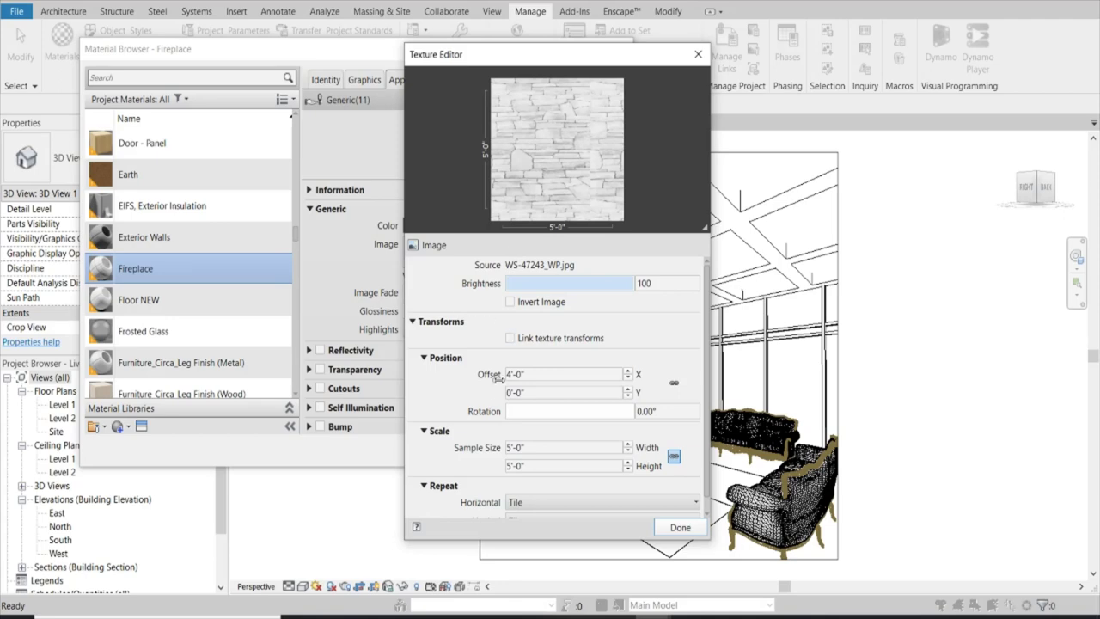
{"action": "left_click", "coordinate": [546, 371]}
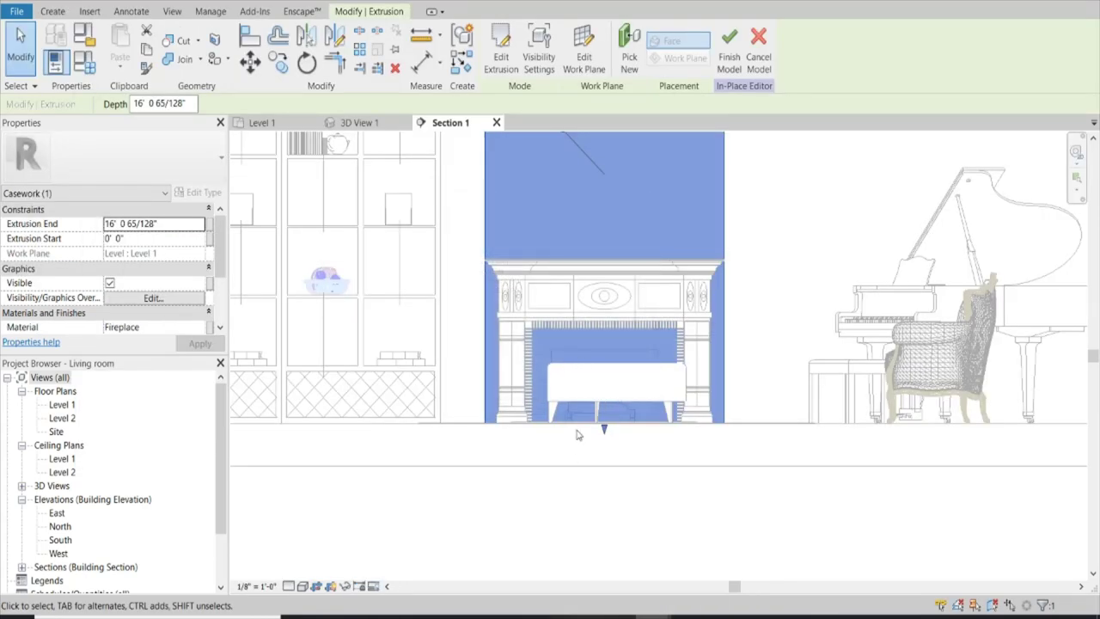
Step: Raise the stone panel's bottom edge up to the top of the mantel
{"action": "left_click_drag", "start_coordinate": [605, 428], "coordinate": [608, 328]}
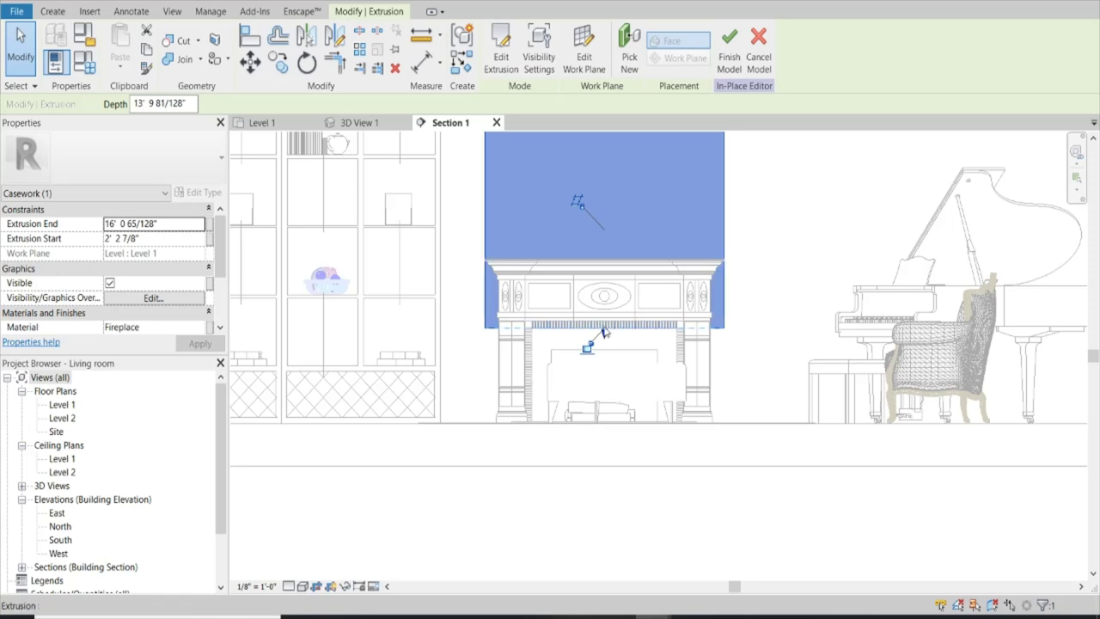
{"action": "left_click_drag", "start_coordinate": [607, 305], "coordinate": [593, 283]}
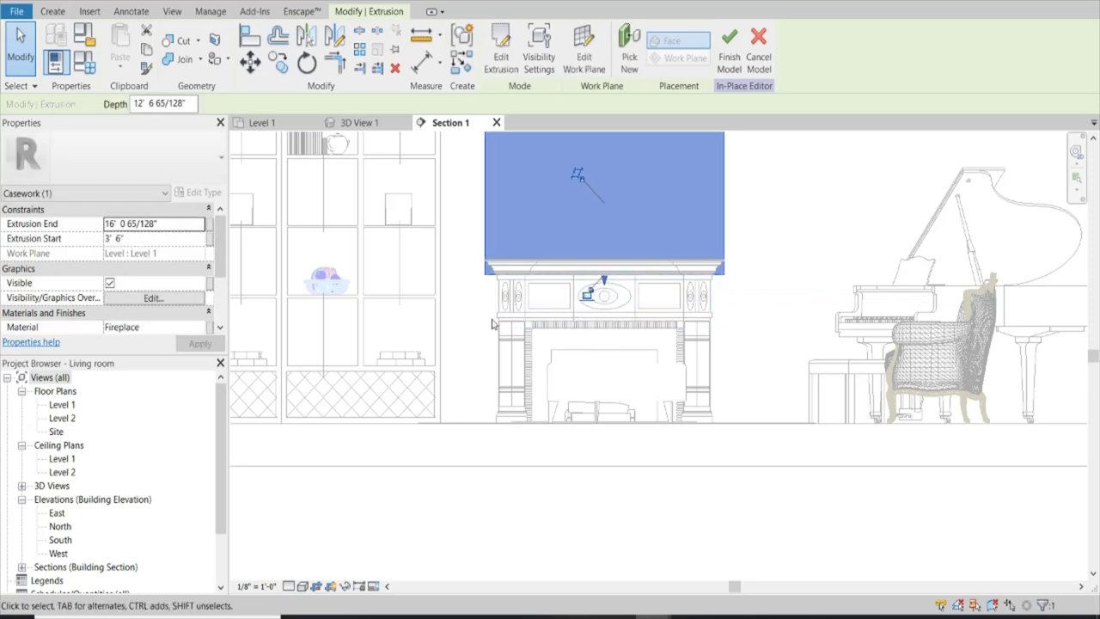
{"action": "left_click", "coordinate": [734, 155]}
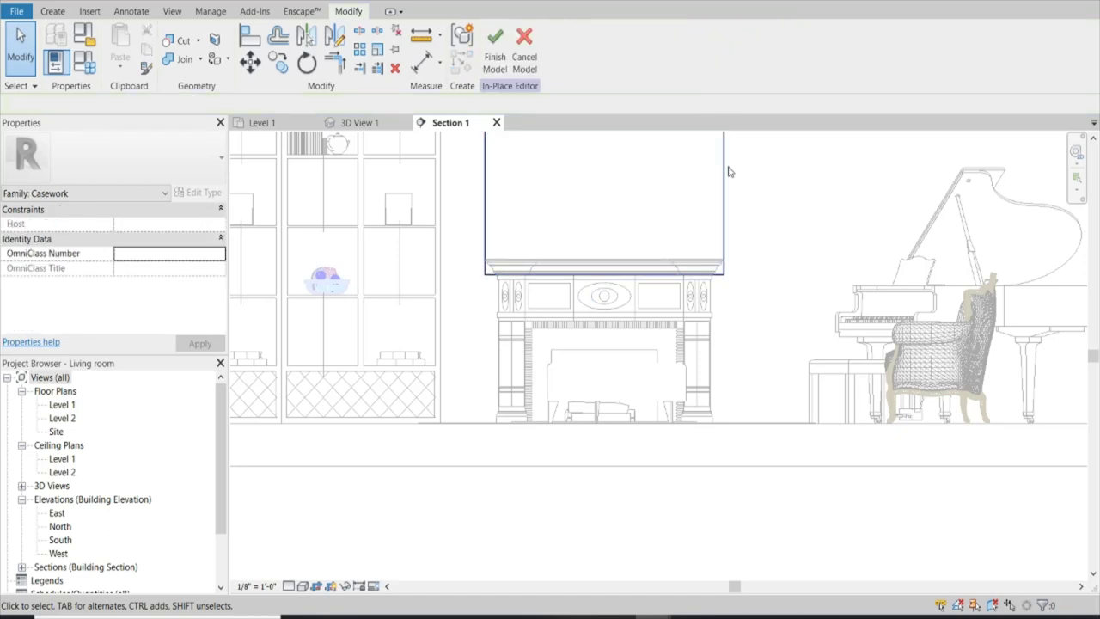
{"action": "left_click", "coordinate": [724, 165]}
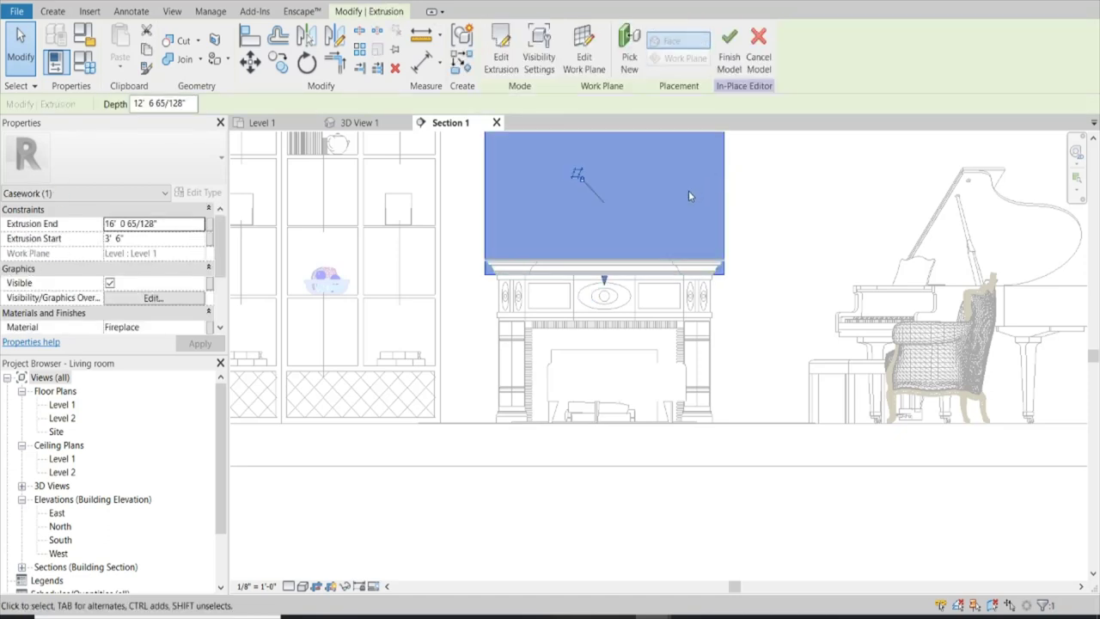
Step: Copy the stone panel and paste the copy beside the fireplace
{"action": "left_click", "coordinate": [783, 308]}
{"action": "key", "text": "ctrl+v"}
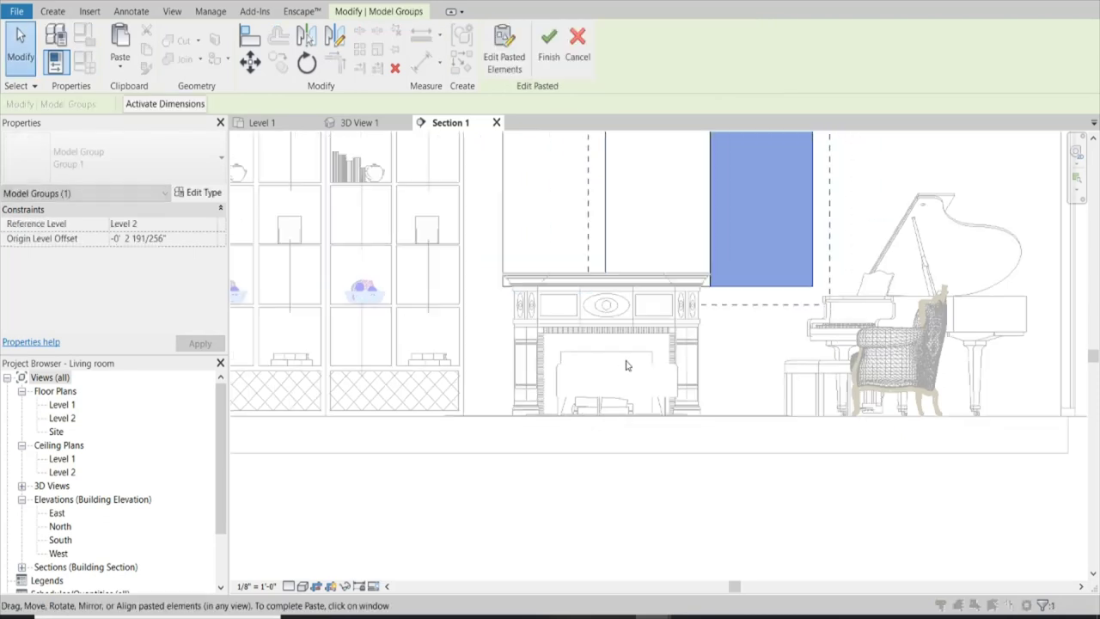
{"action": "scroll", "coordinate": [626, 365], "scroll_direction": "down", "scroll_amount": 3}
{"action": "scroll", "coordinate": [715, 278], "scroll_direction": "up", "scroll_amount": 2}
{"action": "left_click", "coordinate": [732, 297]}
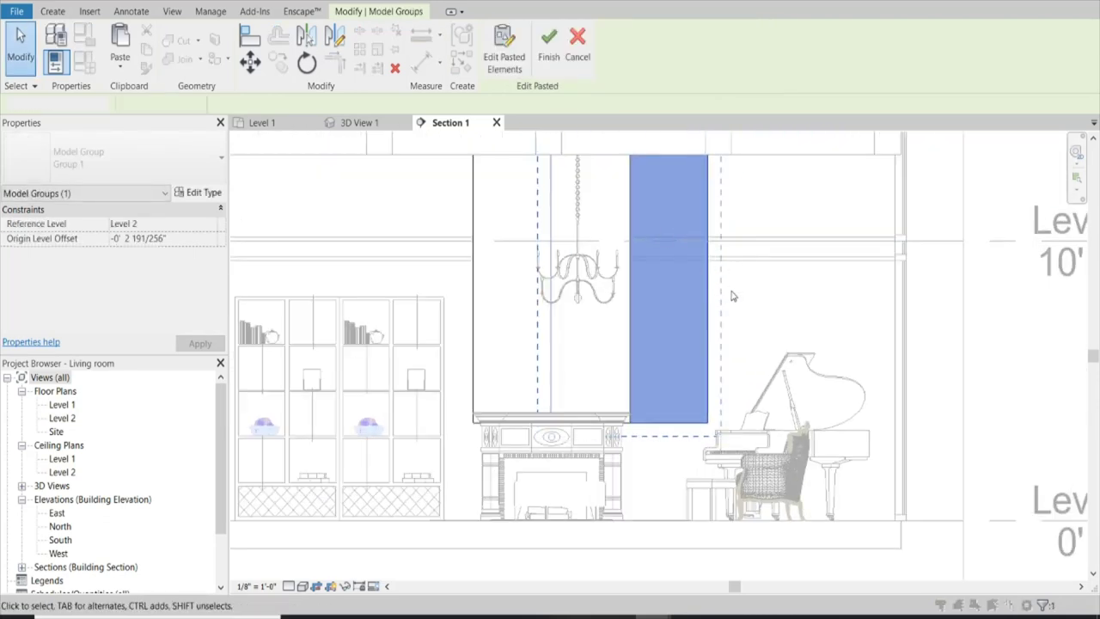
{"action": "left_click", "coordinate": [604, 249]}
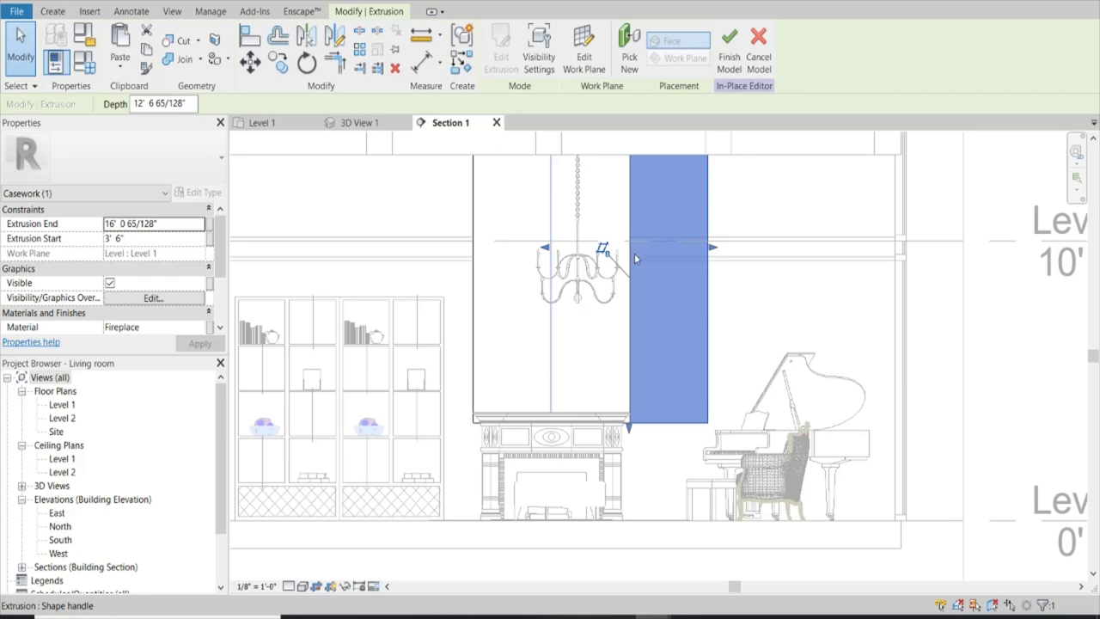
Step: Resize the copy into a narrow stone strip at the fireplace's right edge, 3'6" high
{"action": "left_click_drag", "start_coordinate": [636, 258], "coordinate": [641, 257]}
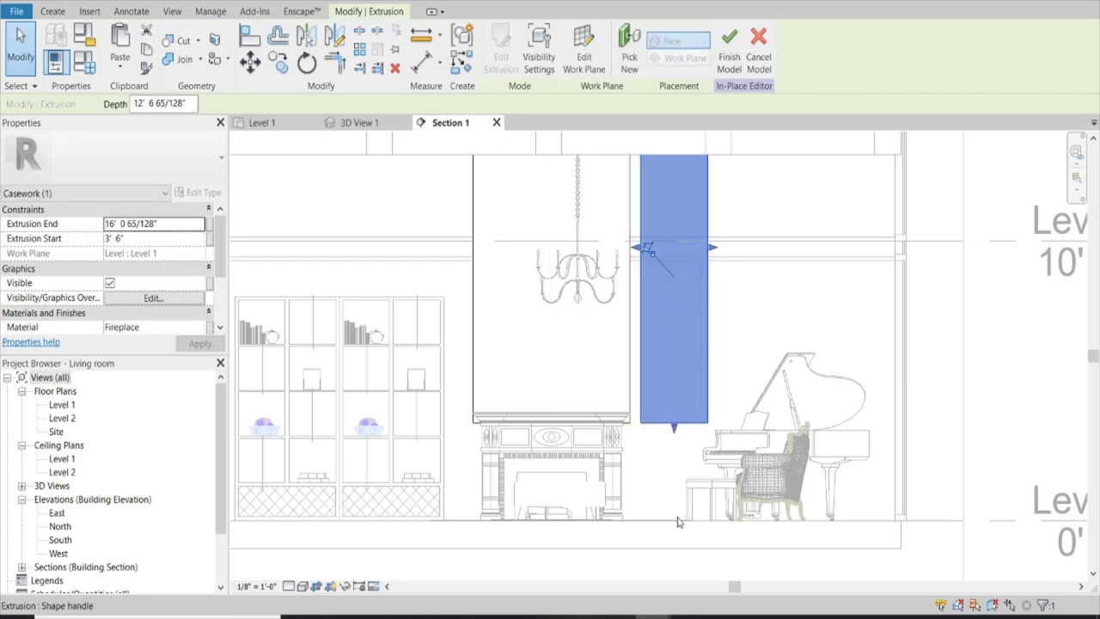
{"action": "left_click_drag", "start_coordinate": [677, 521], "coordinate": [675, 521]}
{"action": "scroll", "coordinate": [652, 472], "scroll_direction": "down", "scroll_amount": 2}
{"action": "scroll", "coordinate": [652, 473], "scroll_direction": "down", "scroll_amount": 1}
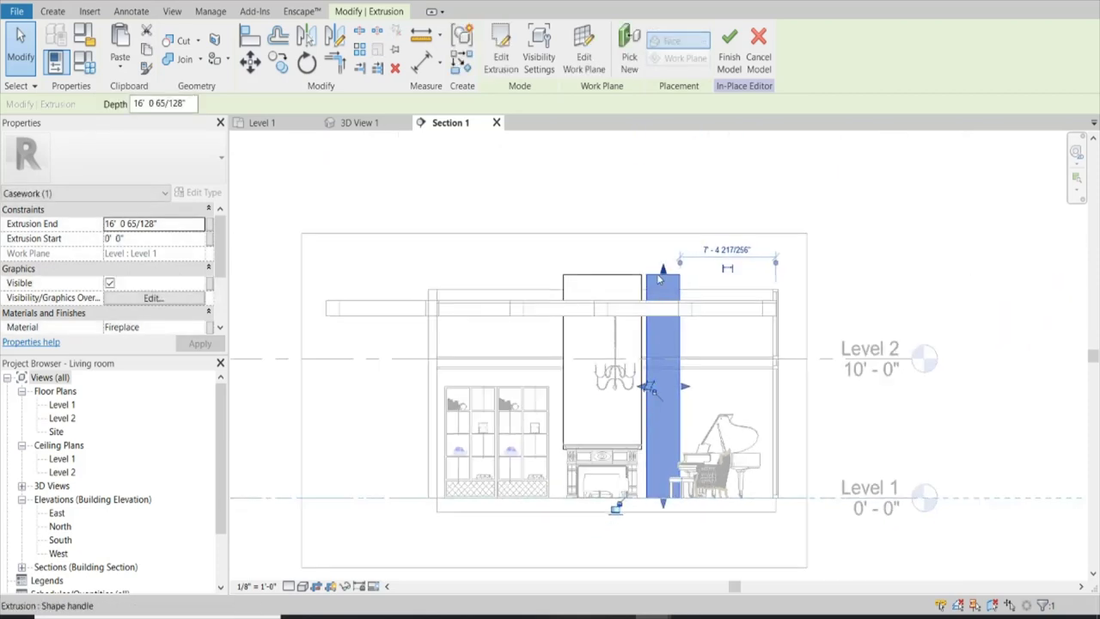
{"action": "left_click_drag", "start_coordinate": [660, 277], "coordinate": [669, 434]}
{"action": "scroll", "coordinate": [641, 494], "scroll_direction": "up", "scroll_amount": 3}
{"action": "scroll", "coordinate": [641, 494], "scroll_direction": "up", "scroll_amount": 3}
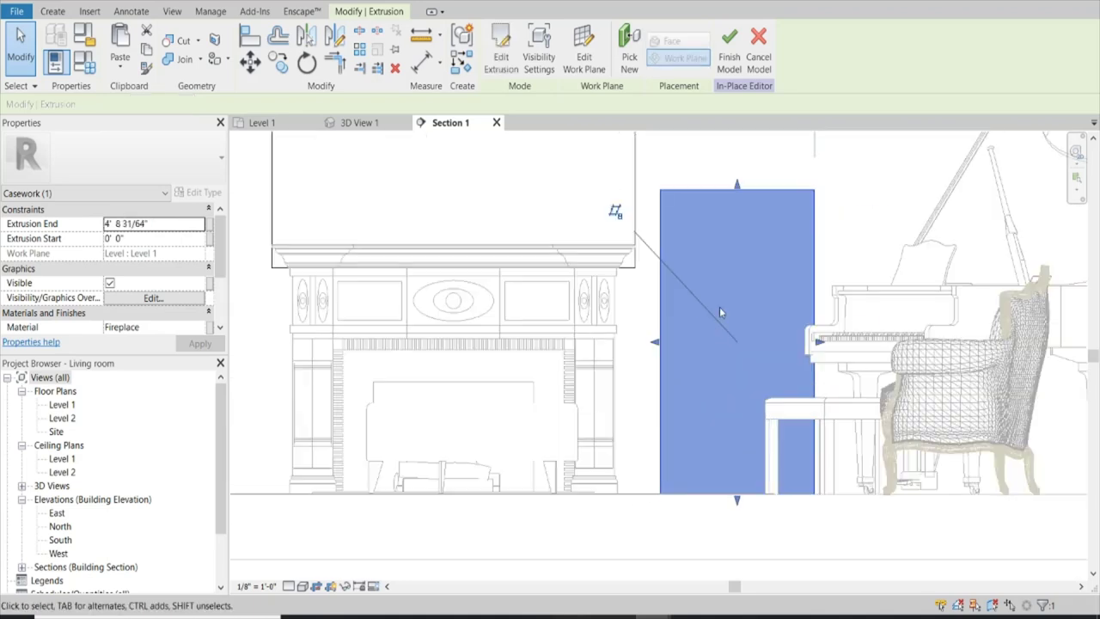
{"action": "left_click_drag", "start_coordinate": [735, 288], "coordinate": [705, 310]}
{"action": "left_click_drag", "start_coordinate": [655, 404], "coordinate": [605, 402]}
{"action": "left_click_drag", "start_coordinate": [816, 403], "coordinate": [636, 404]}
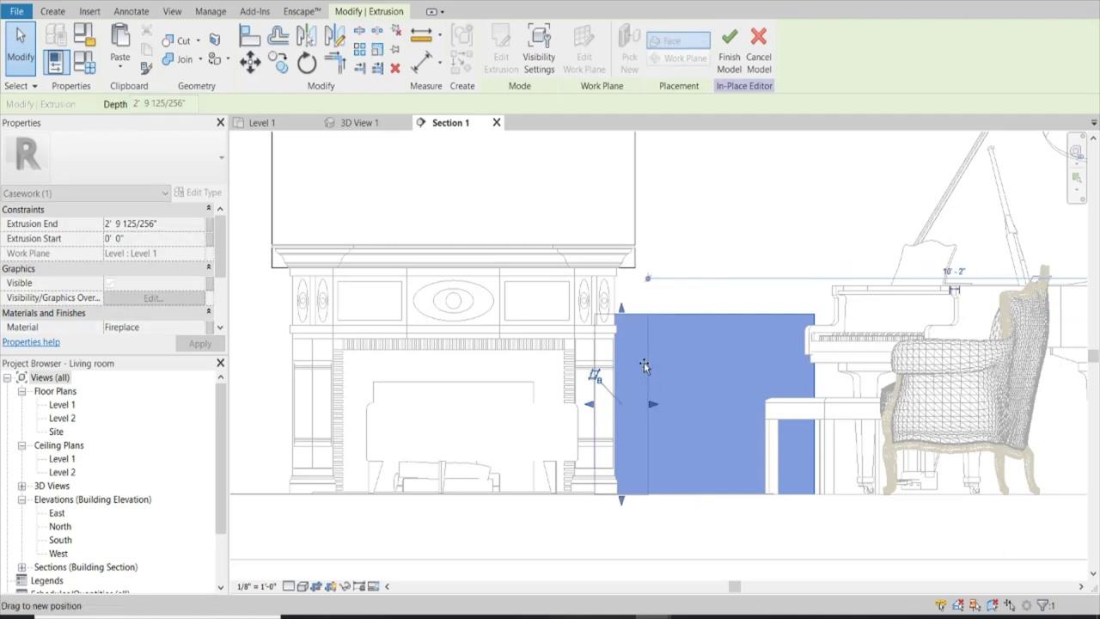
{"action": "left_click_drag", "start_coordinate": [616, 311], "coordinate": [616, 266]}
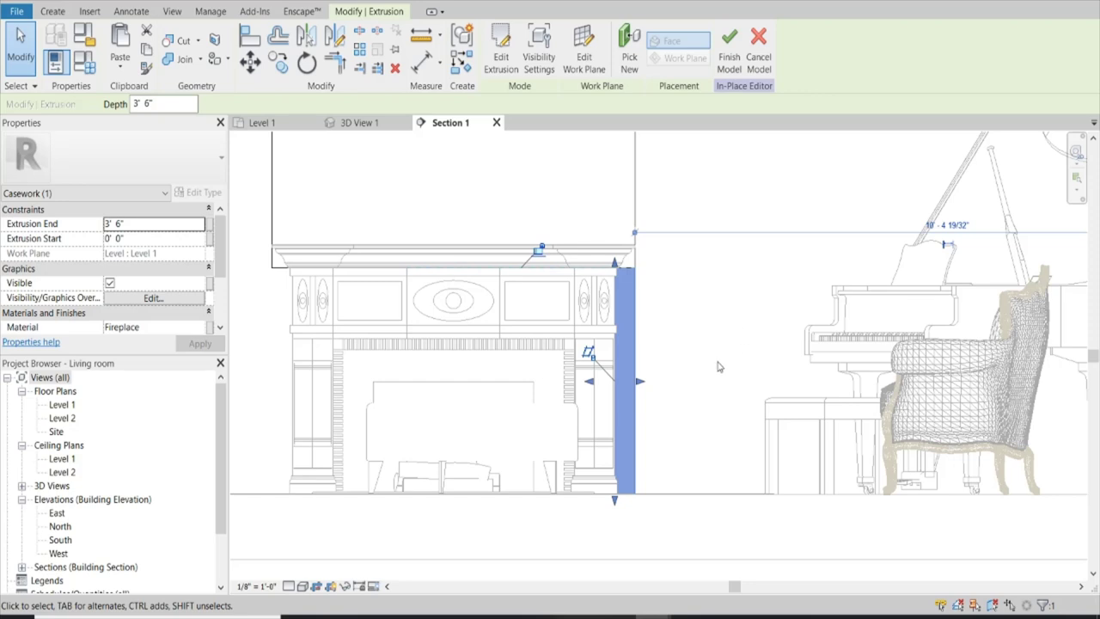
Step: Mirror the strip as a copy to the fireplace's left side and finish the model
{"action": "key", "text": "d"}
{"action": "key", "text": "m"}
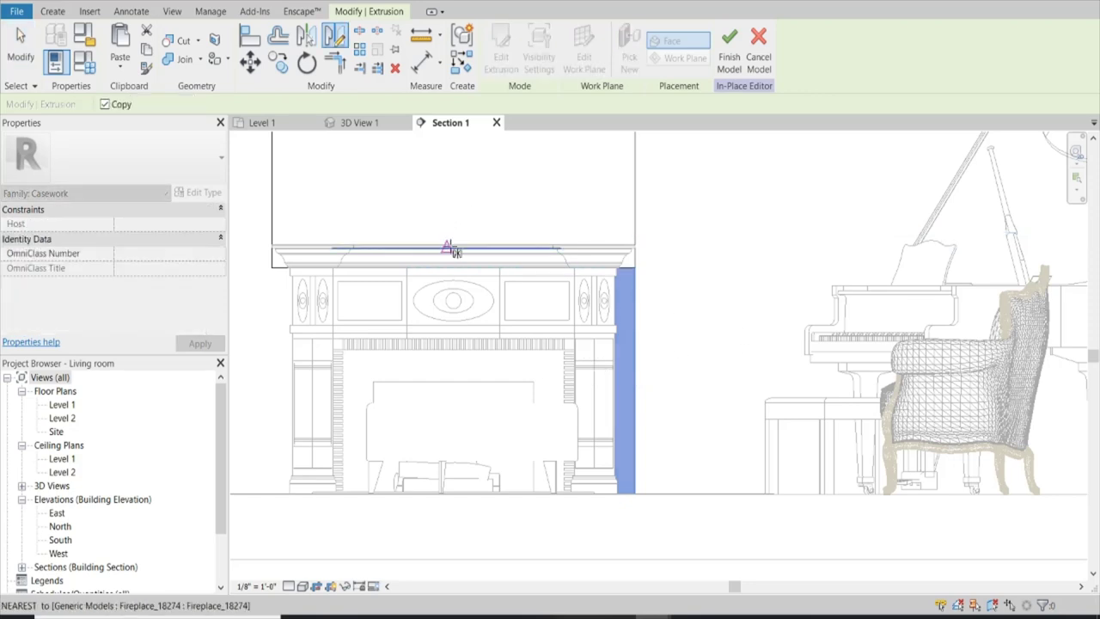
{"action": "left_click", "coordinate": [452, 246]}
{"action": "left_click", "coordinate": [453, 221]}
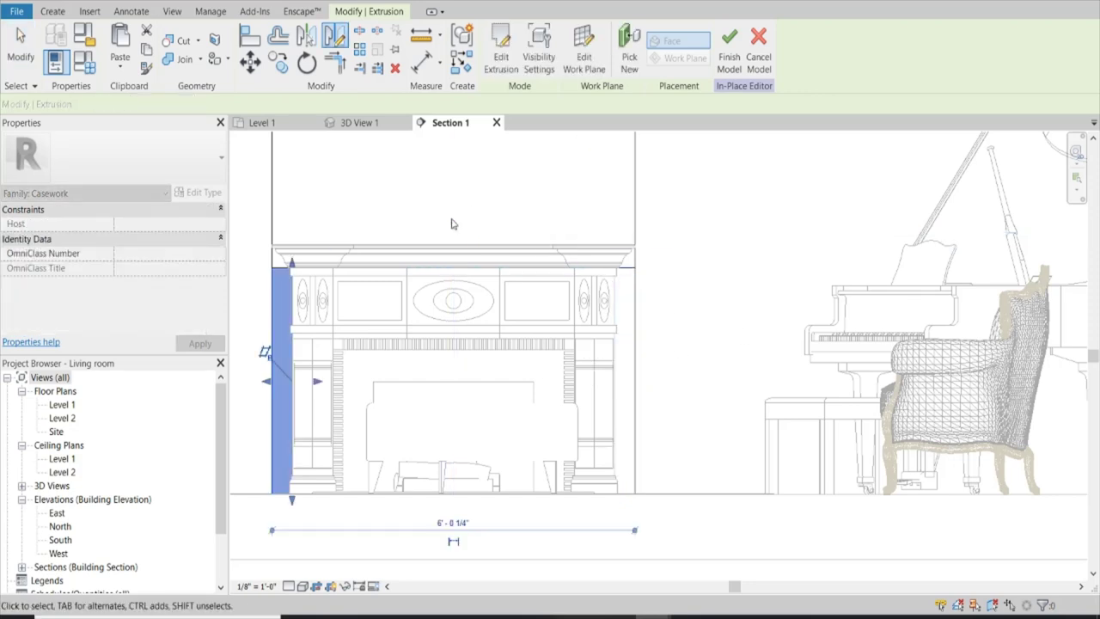
{"action": "left_click", "coordinate": [730, 279]}
{"action": "scroll", "coordinate": [687, 350], "scroll_direction": "down", "scroll_amount": 3}
{"action": "left_click", "coordinate": [488, 51]}
{"action": "mouse_move", "coordinate": [658, 615]}
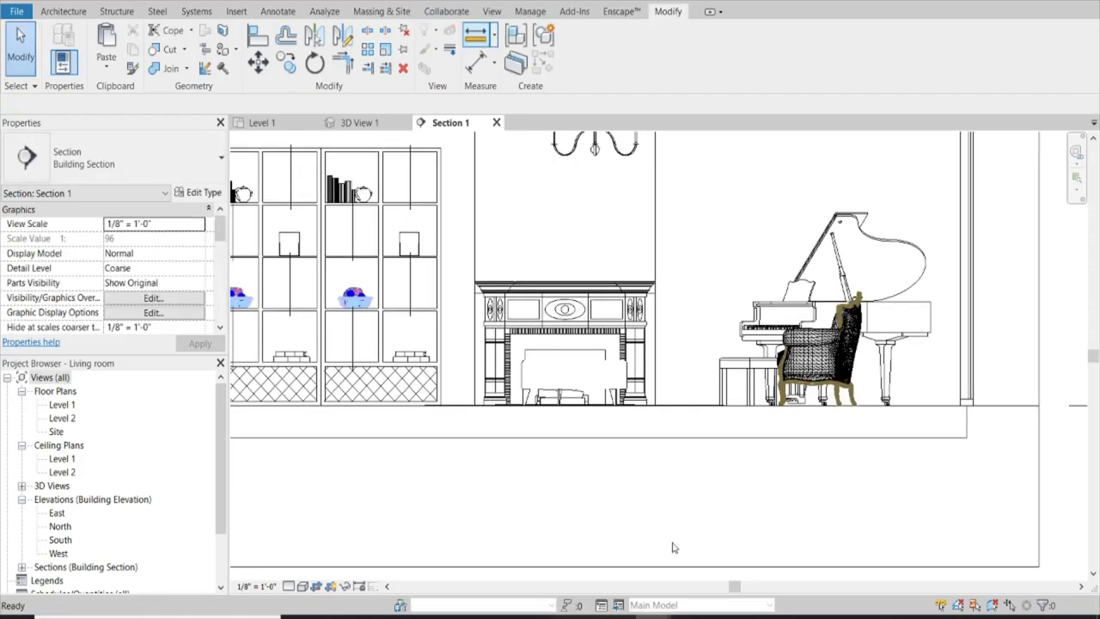
Step: View the fireplace in Enscape, then set the horizon to Urban and preview it
{"action": "left_click", "coordinate": [691, 569]}
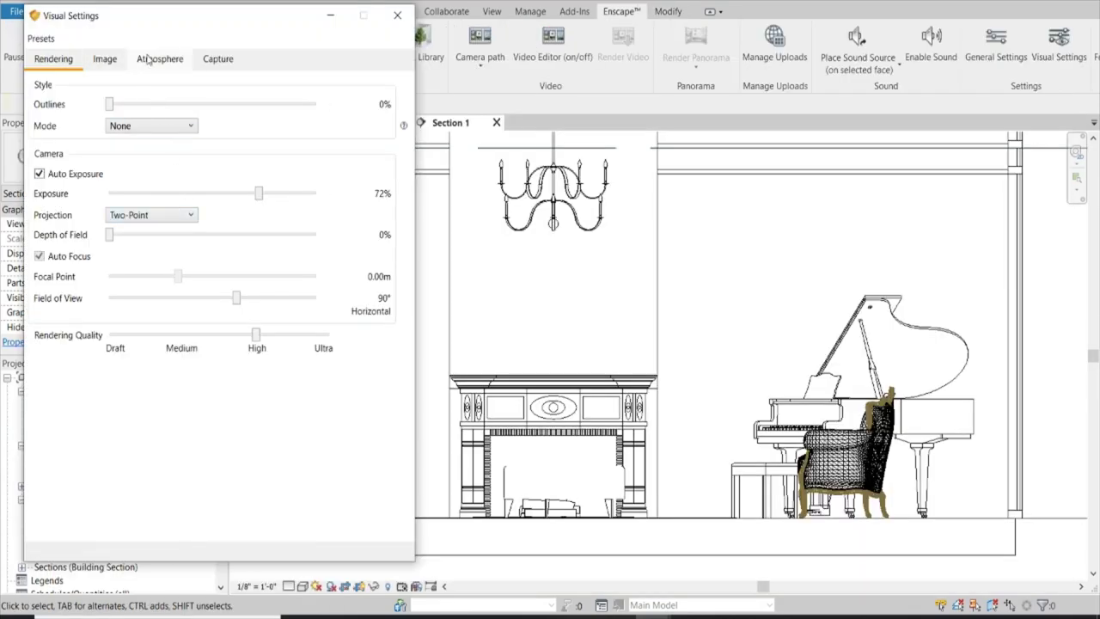
{"action": "left_click", "coordinate": [160, 58]}
{"action": "left_click", "coordinate": [177, 331]}
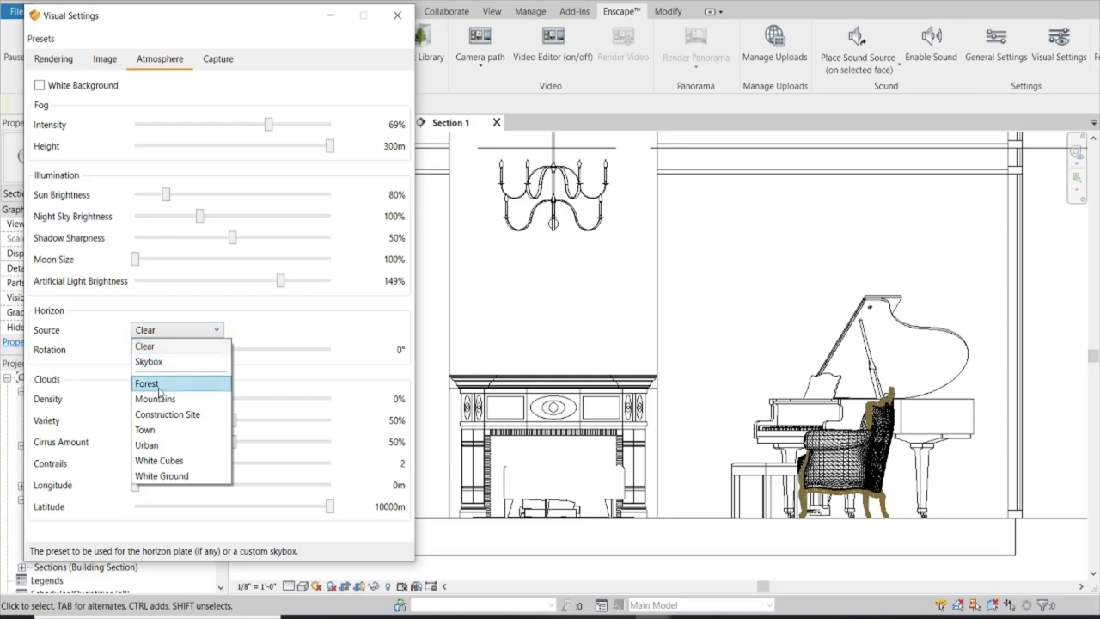
{"action": "left_click", "coordinate": [147, 444]}
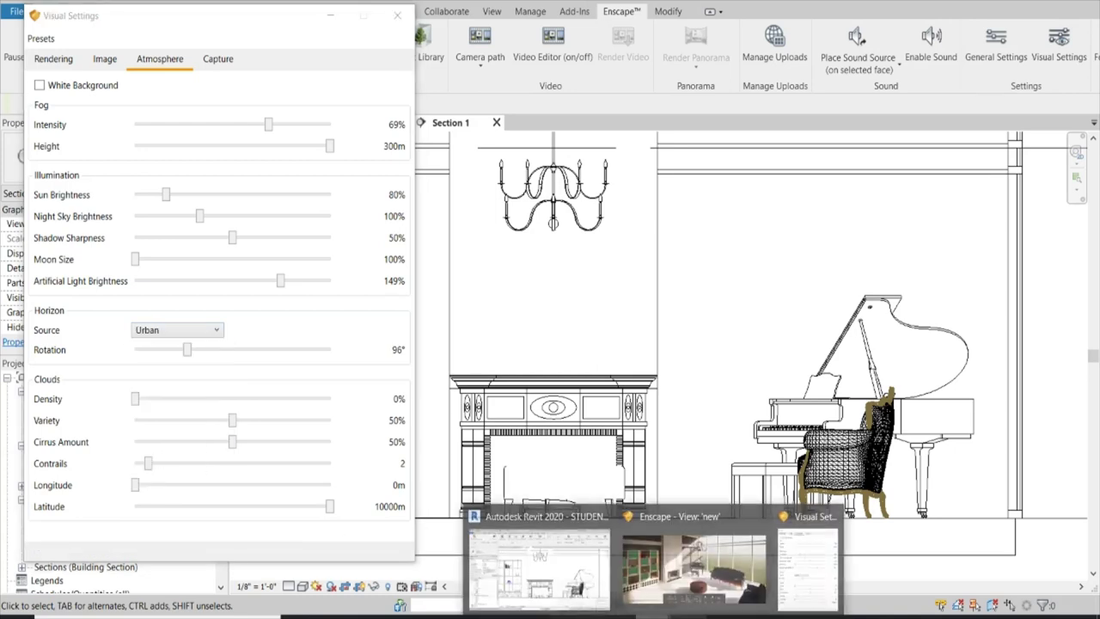
{"action": "left_click", "coordinate": [728, 588]}
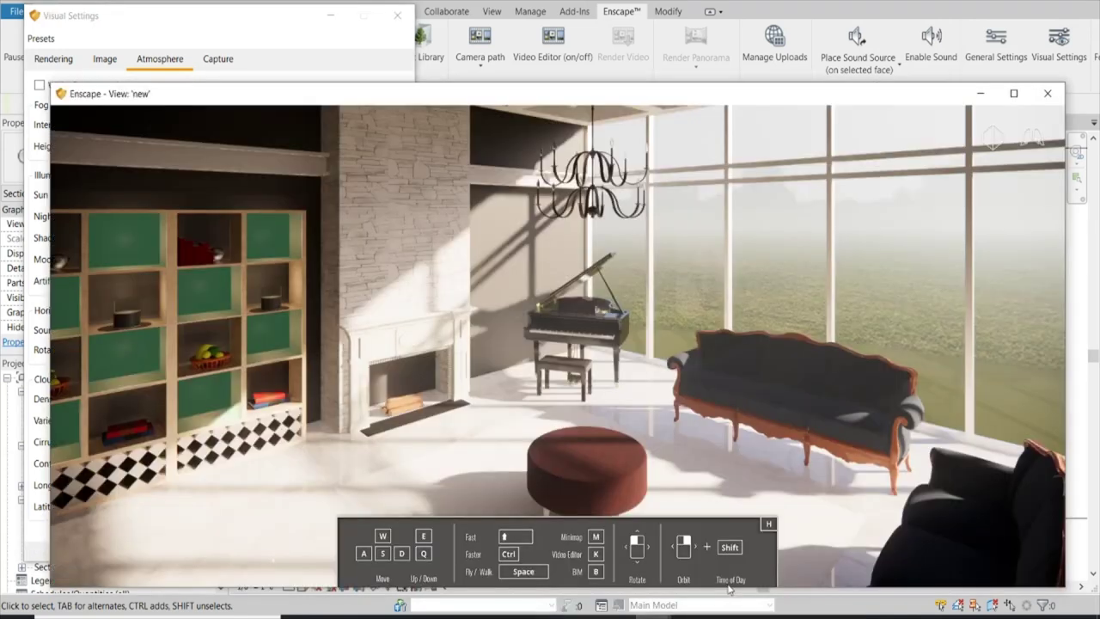
Step: Switch the horizon backdrop to Town and preview it in the live render
{"action": "left_click", "coordinate": [232, 33]}
{"action": "left_click", "coordinate": [216, 332]}
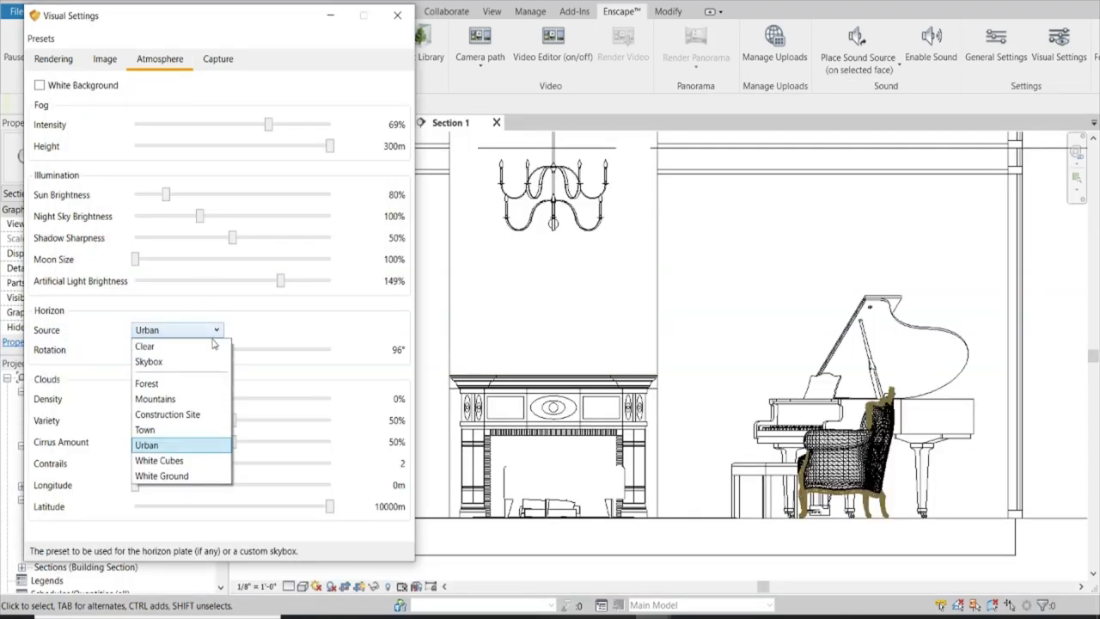
{"action": "left_click", "coordinate": [150, 429]}
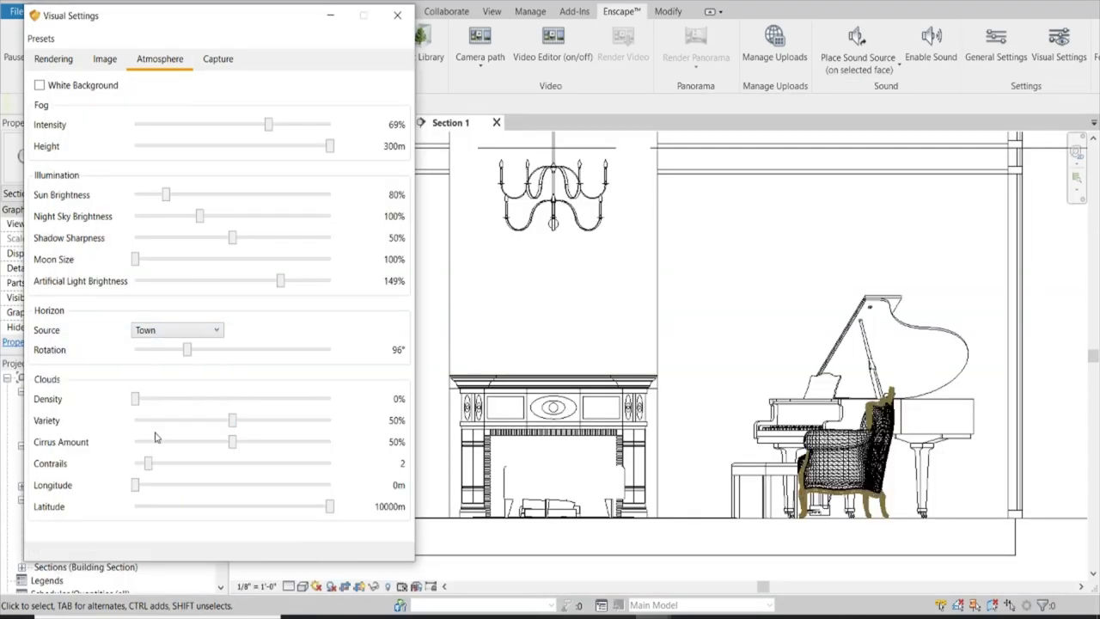
{"action": "left_click", "coordinate": [655, 610]}
{"action": "left_click", "coordinate": [683, 597]}
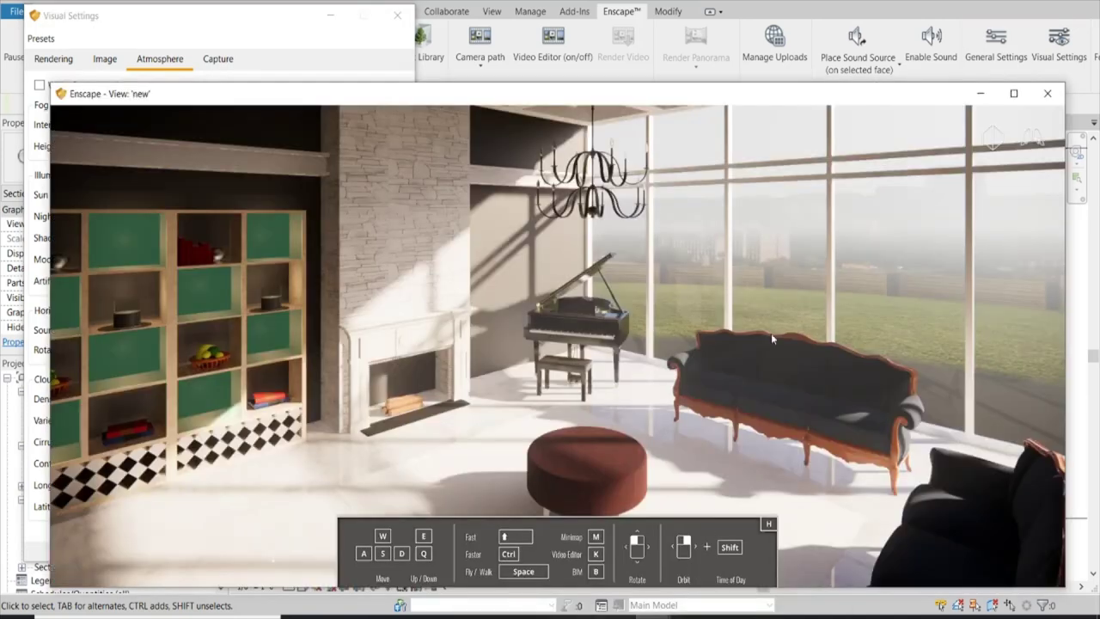
Step: Try the Mountains horizon and preview it in the render
{"action": "left_click", "coordinate": [204, 14]}
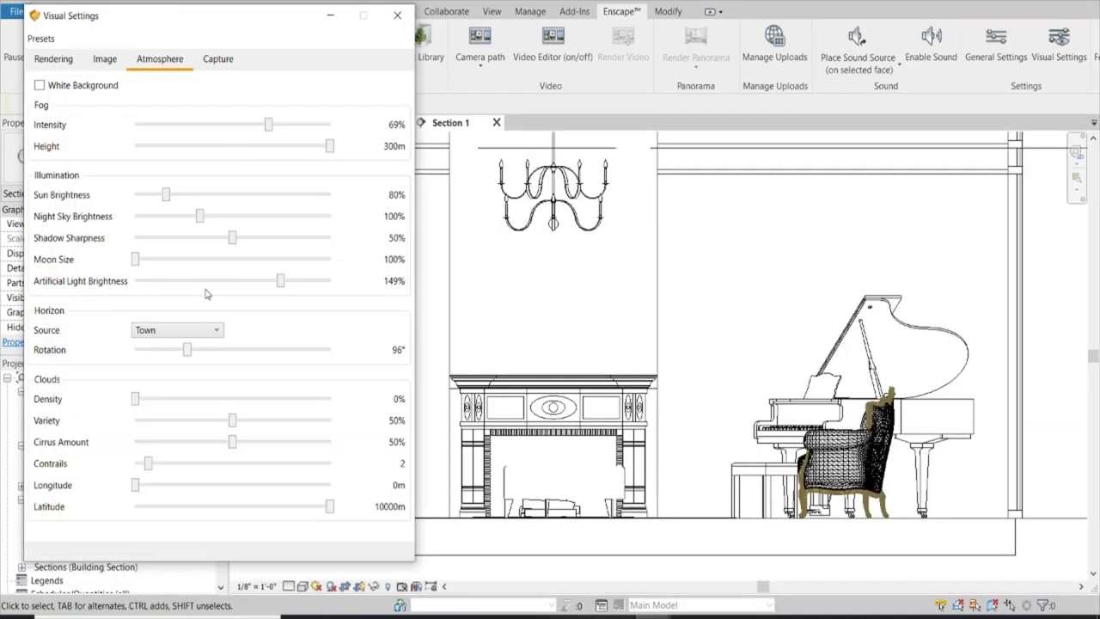
{"action": "left_click", "coordinate": [199, 329]}
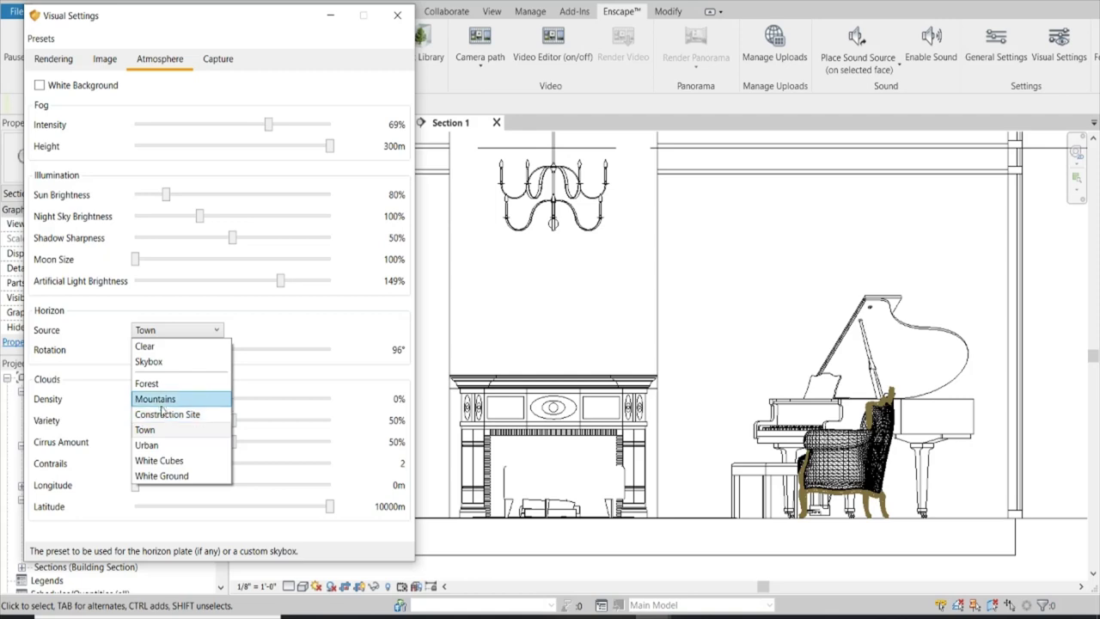
{"action": "left_click", "coordinate": [156, 399]}
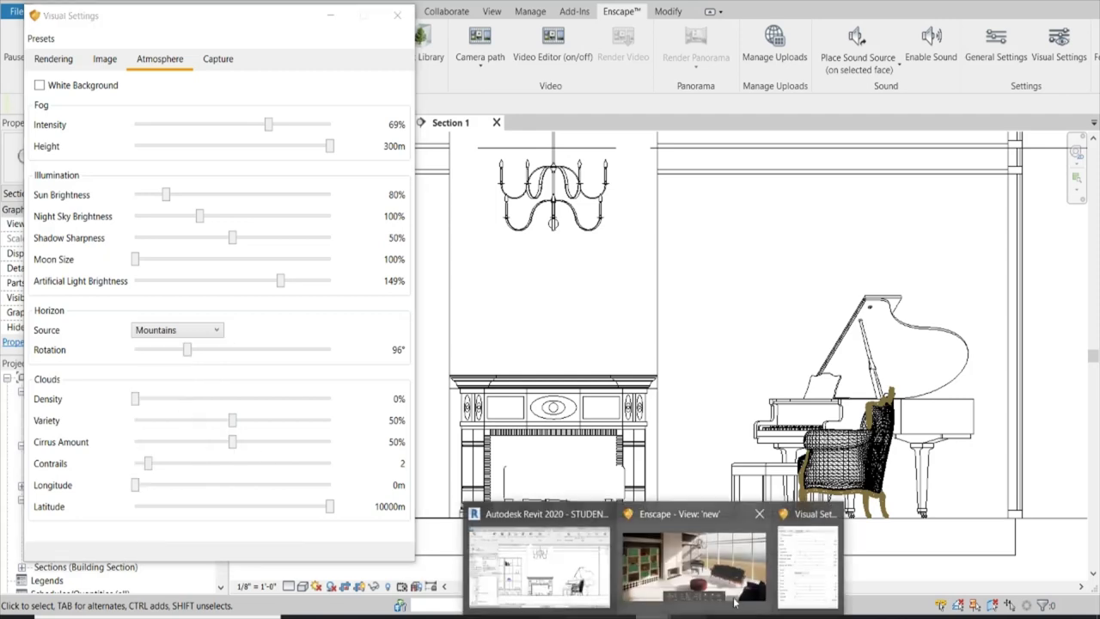
{"action": "left_click", "coordinate": [735, 587]}
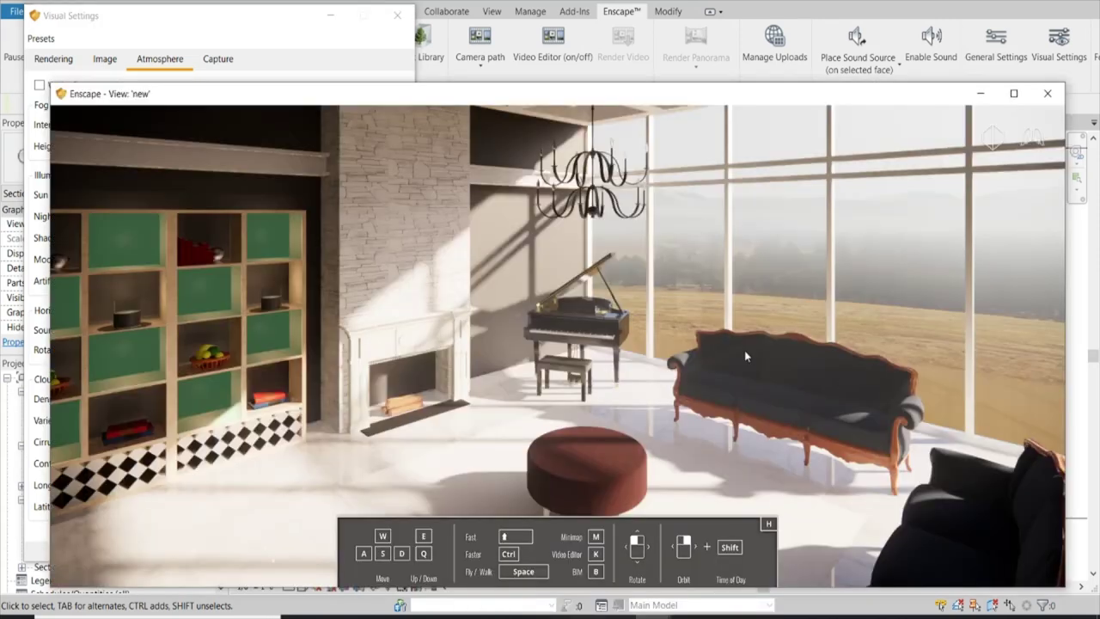
Step: Set the horizon to Forest and check it in the render
{"action": "left_click", "coordinate": [283, 24]}
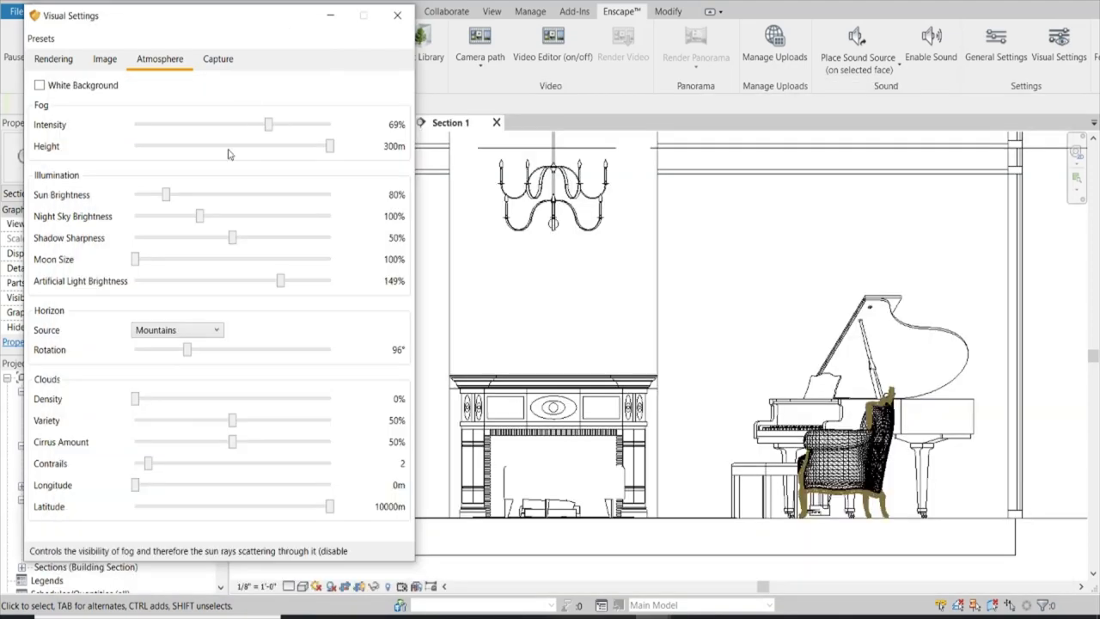
{"action": "left_click", "coordinate": [209, 330]}
{"action": "left_click", "coordinate": [175, 386]}
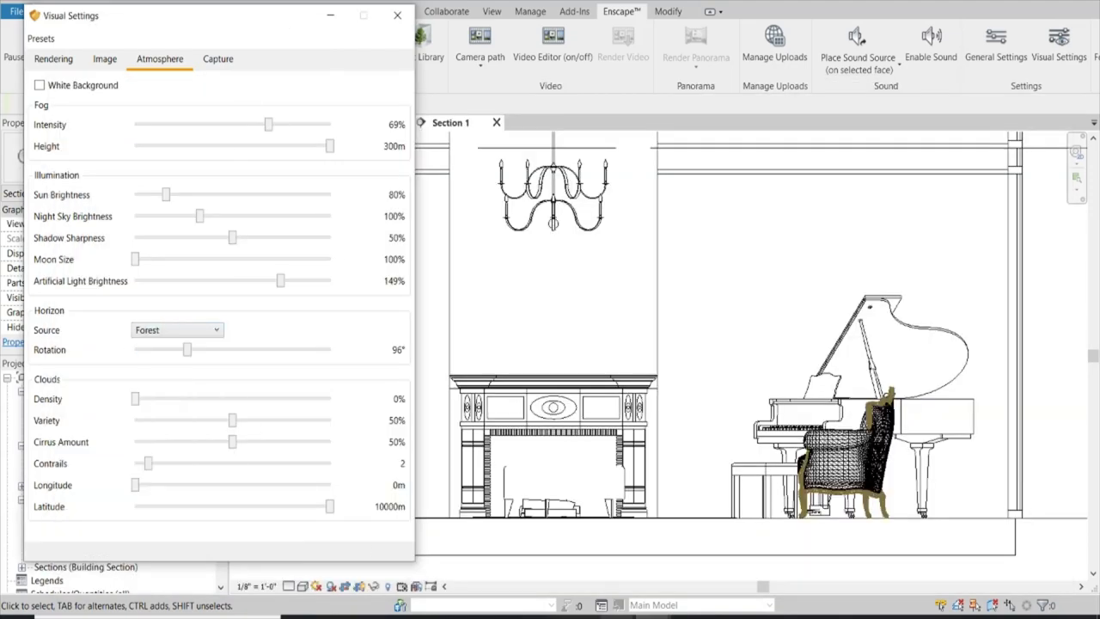
{"action": "left_click", "coordinate": [687, 589]}
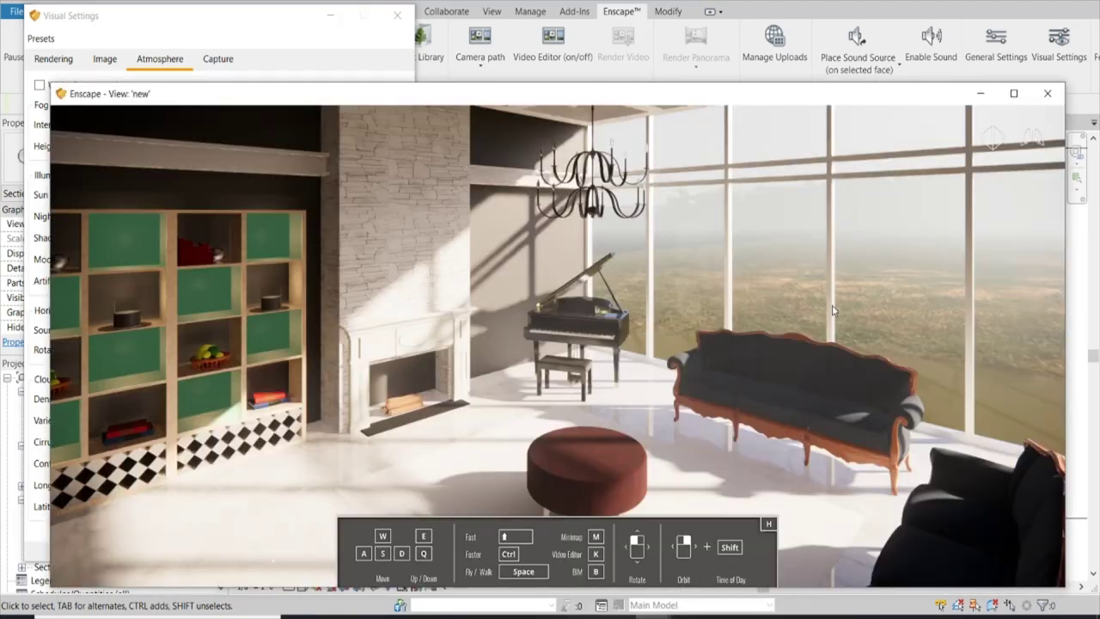
{"action": "left_click", "coordinate": [291, 27]}
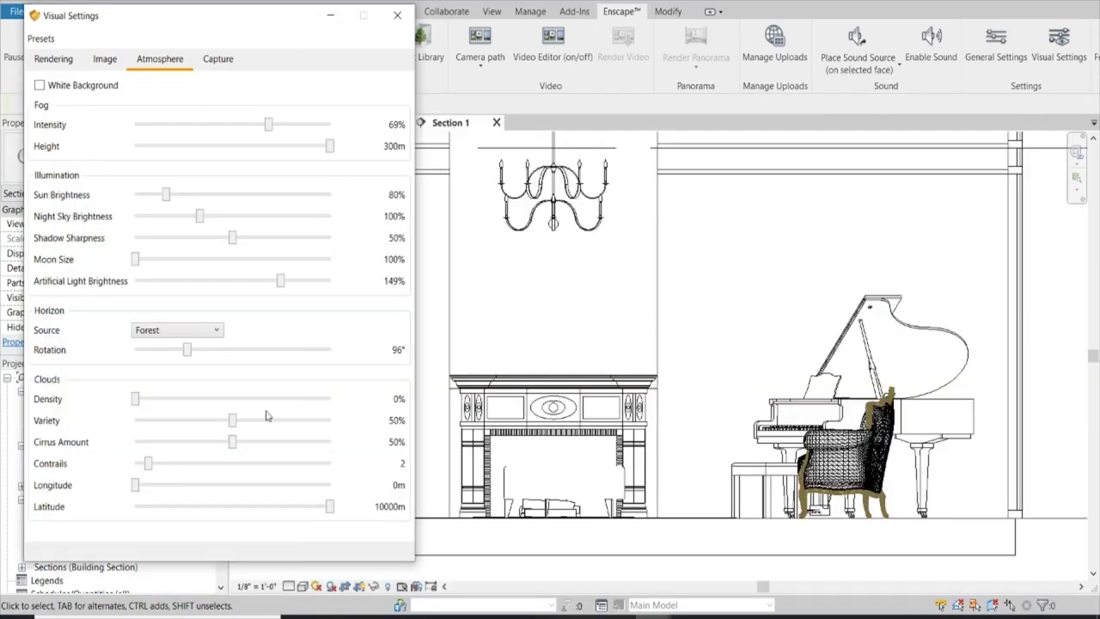
Step: Rotate the horizon backdrop to 158° and check it in the render
{"action": "left_click_drag", "start_coordinate": [187, 350], "coordinate": [220, 349]}
{"action": "left_click", "coordinate": [696, 581]}
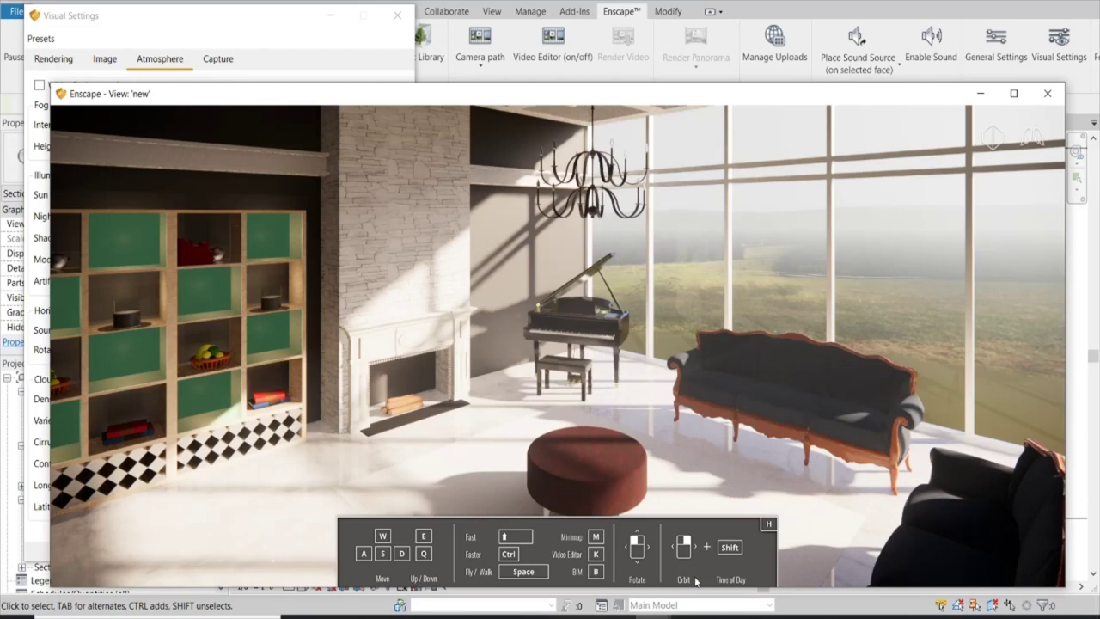
{"action": "left_click", "coordinate": [299, 30]}
Step: Compare the Mountains horizon in the render, then switch back to Forest
{"action": "left_click", "coordinate": [207, 334]}
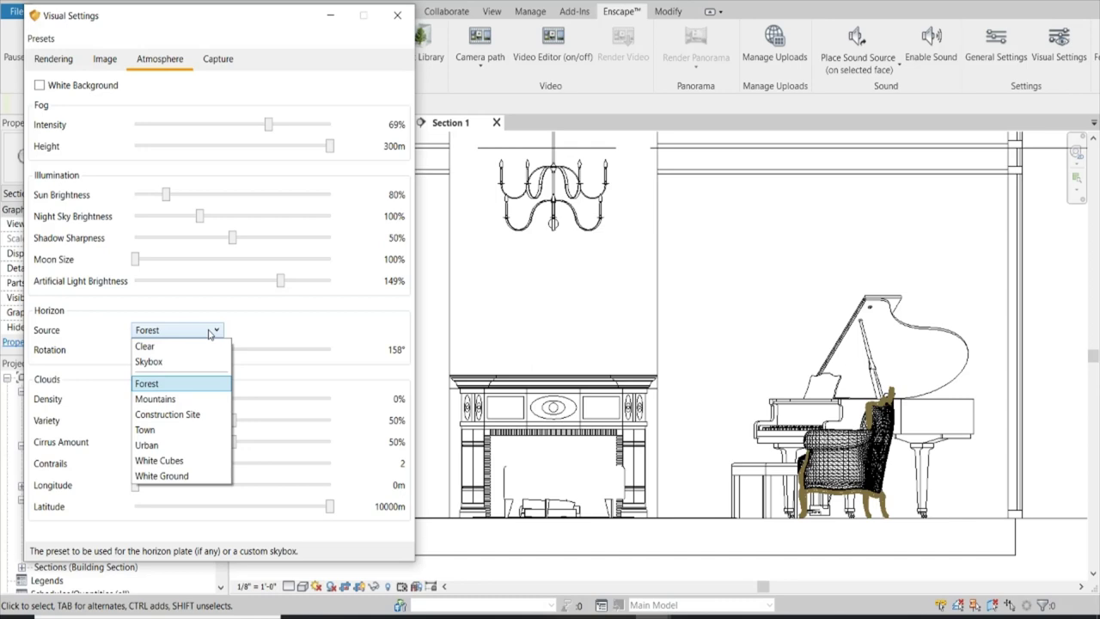
{"action": "left_click", "coordinate": [176, 401]}
{"action": "left_click", "coordinate": [653, 612]}
{"action": "left_click", "coordinate": [666, 559]}
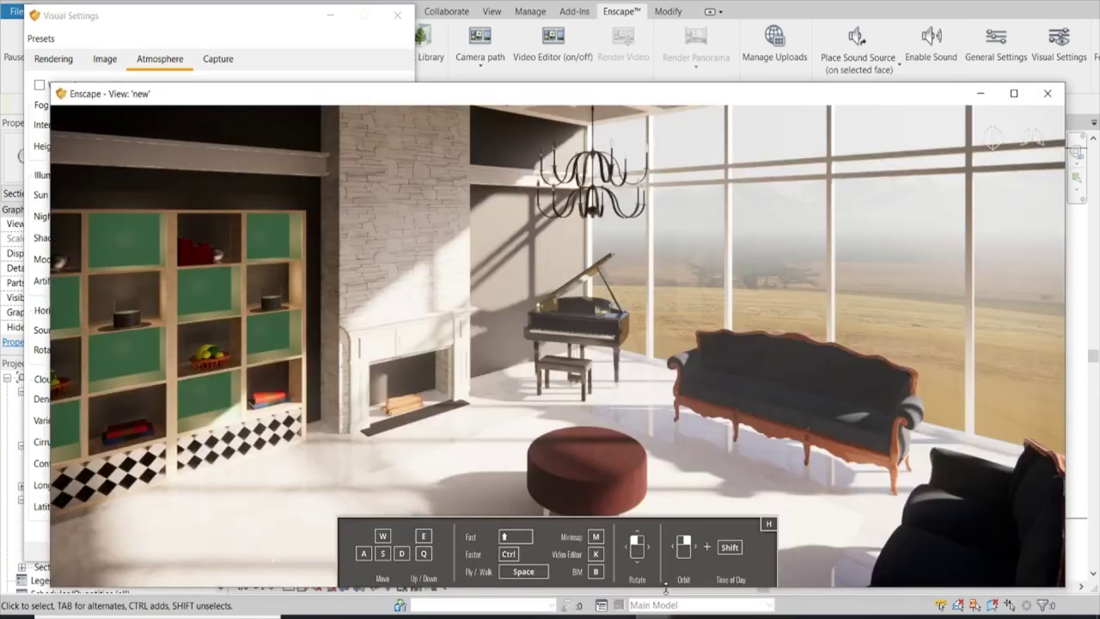
{"action": "left_click", "coordinate": [296, 27]}
{"action": "left_click", "coordinate": [189, 330]}
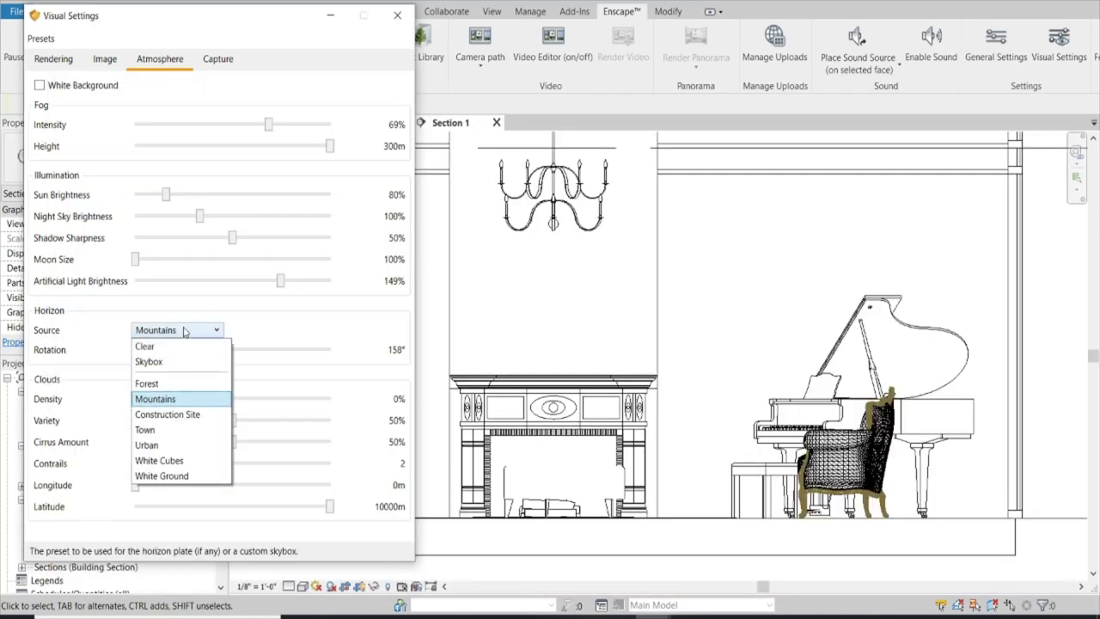
{"action": "left_click", "coordinate": [167, 384]}
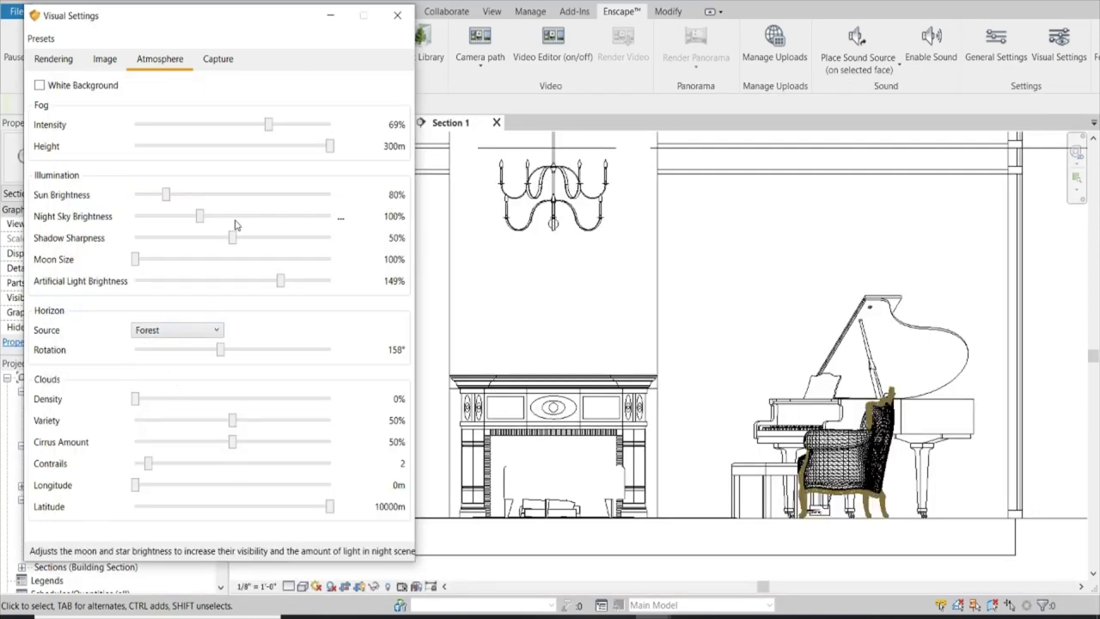
Step: Raise fog intensity to 100%, check the render, and close the visual settings
{"action": "left_click_drag", "start_coordinate": [268, 125], "coordinate": [332, 125]}
{"action": "mouse_move", "coordinate": [653, 612]}
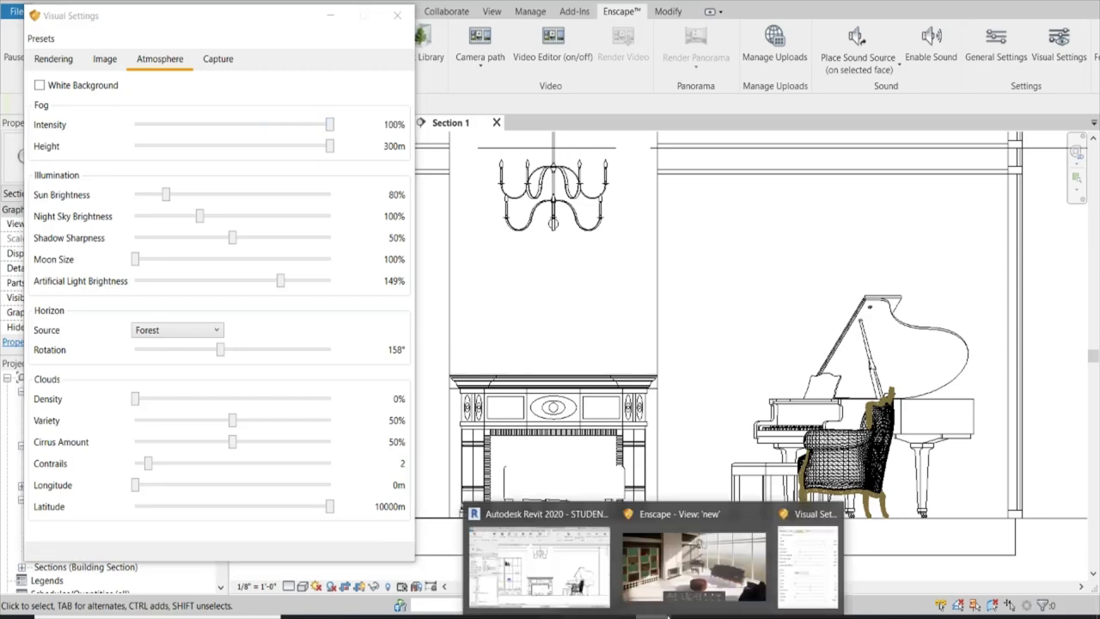
{"action": "left_click", "coordinate": [678, 553]}
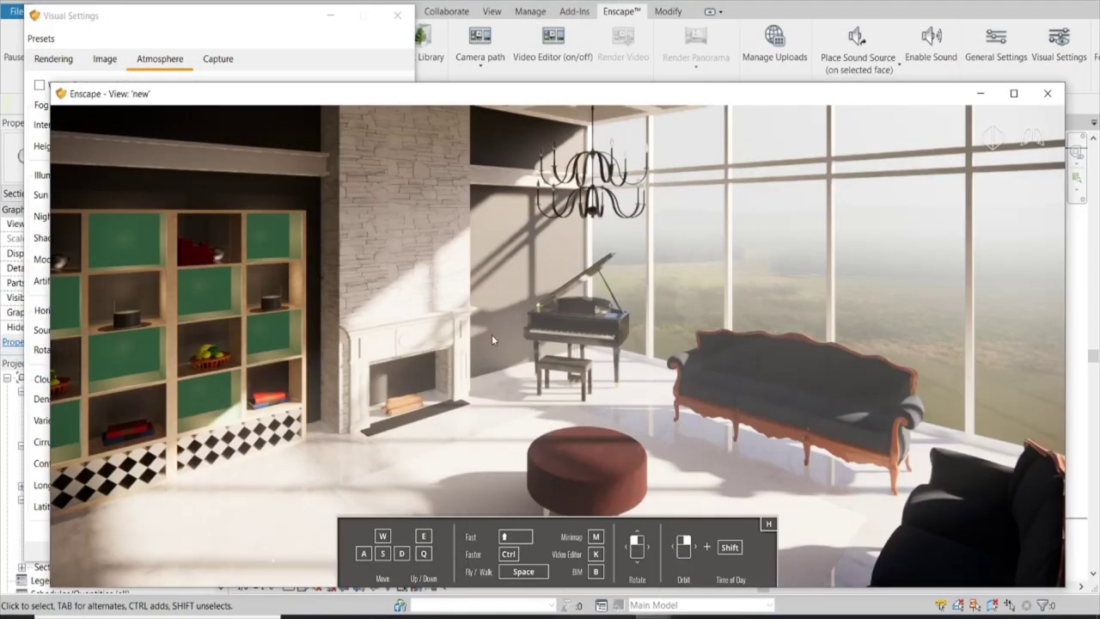
{"action": "left_click", "coordinate": [397, 16]}
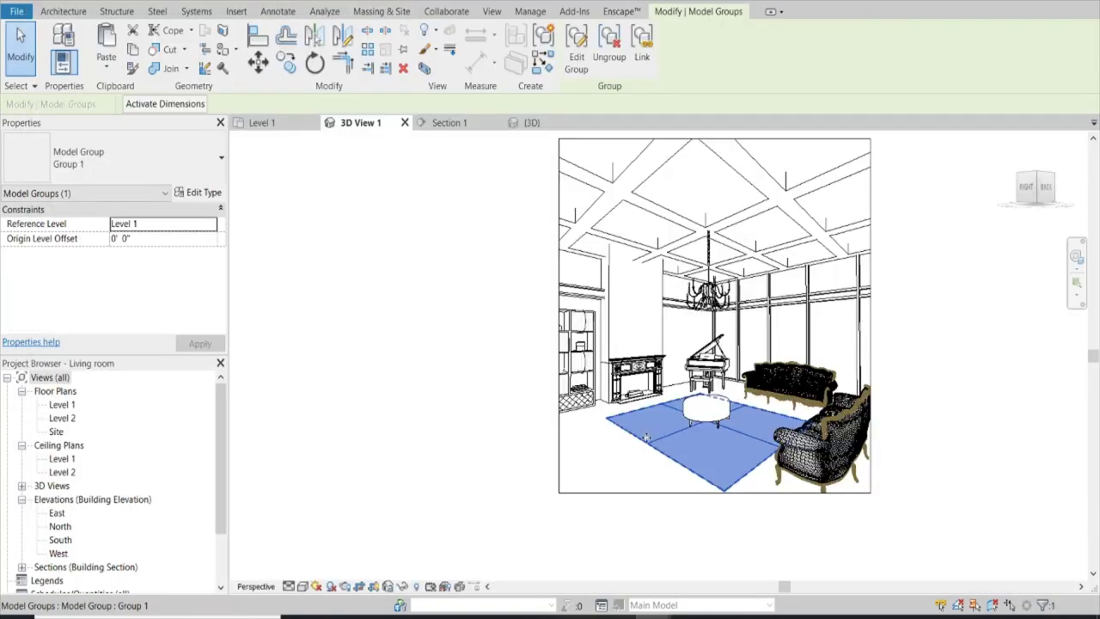
Step: Create a new material in the Material Browser and name it 'carpet new'
{"action": "left_click", "coordinate": [469, 363]}
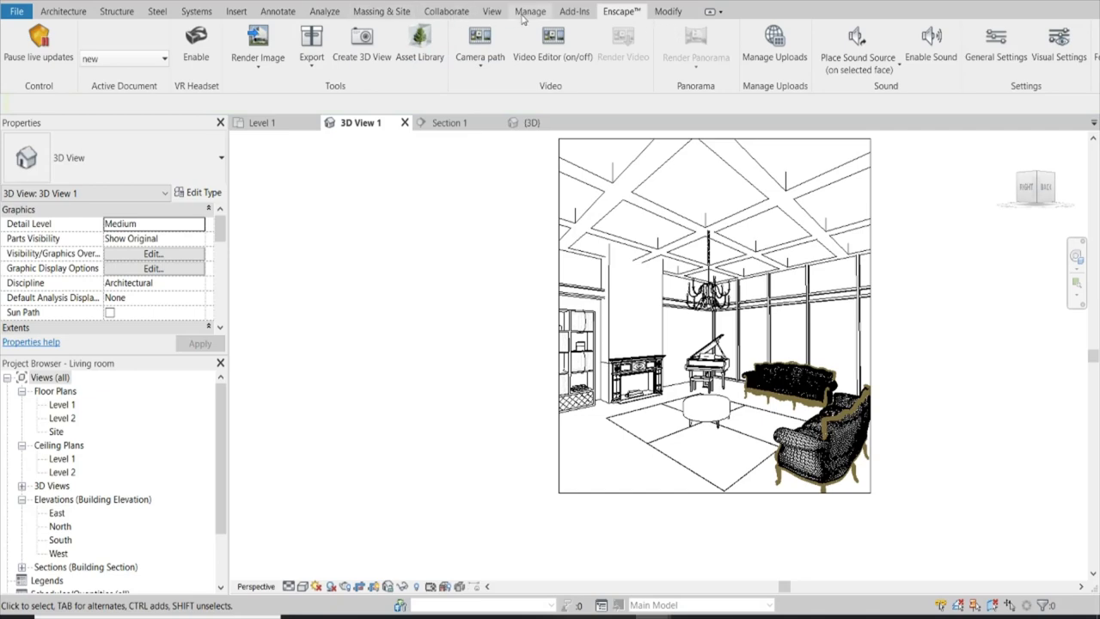
{"action": "left_click", "coordinate": [520, 13]}
{"action": "left_click", "coordinate": [63, 71]}
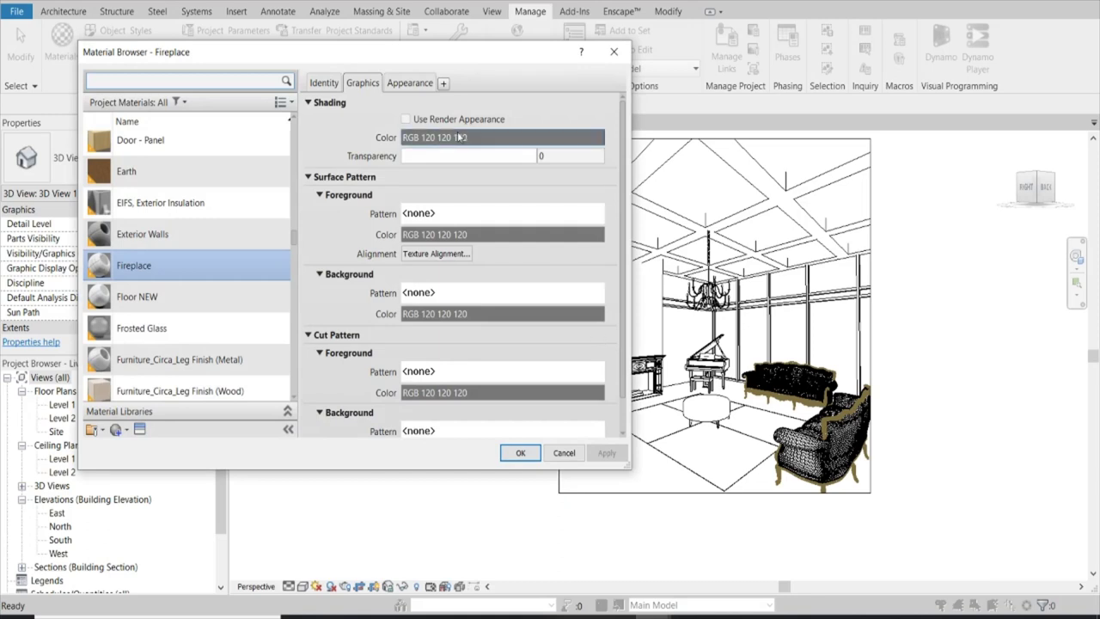
{"action": "scroll", "coordinate": [181, 369], "scroll_direction": "down", "scroll_amount": 1}
{"action": "left_click", "coordinate": [117, 434]}
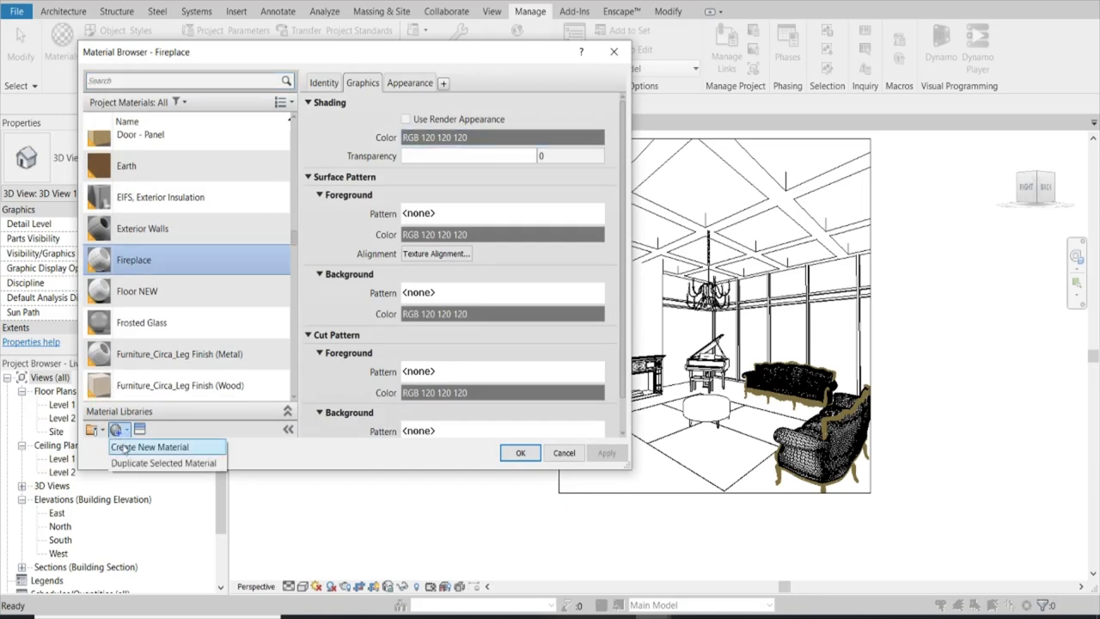
{"action": "left_click", "coordinate": [129, 448]}
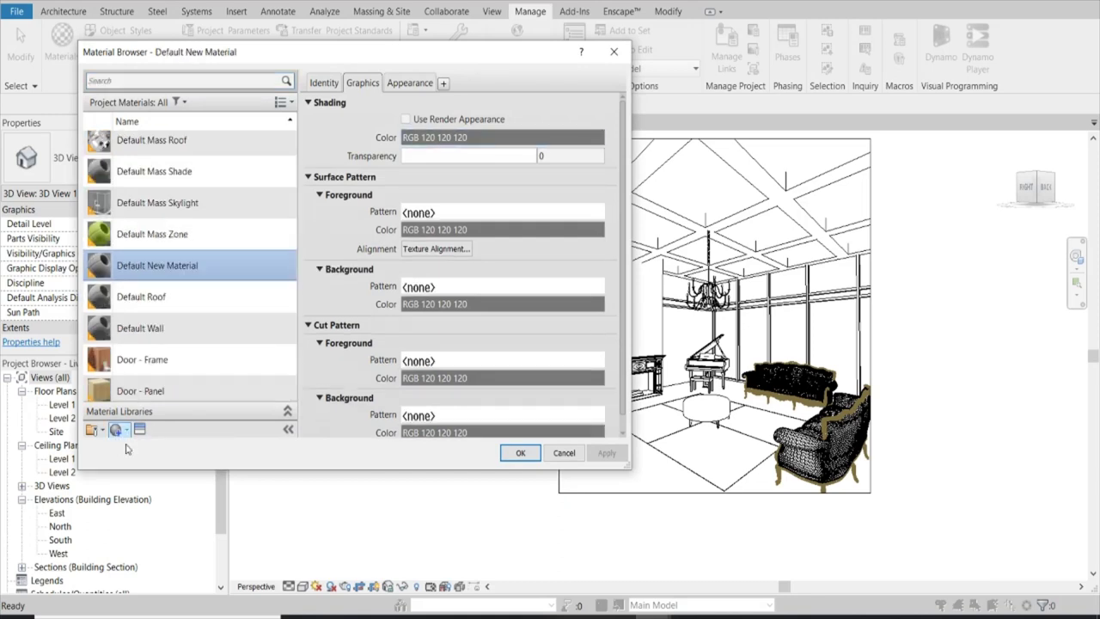
{"action": "right_click", "coordinate": [191, 260]}
{"action": "left_click", "coordinate": [225, 286]}
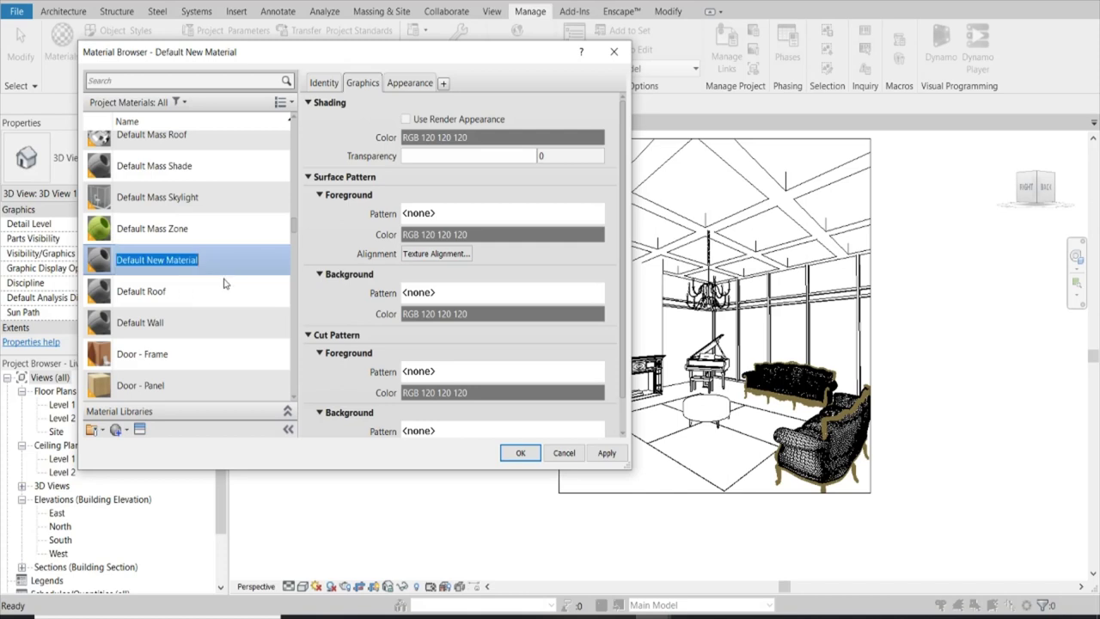
{"action": "type", "text": "carpet new"}
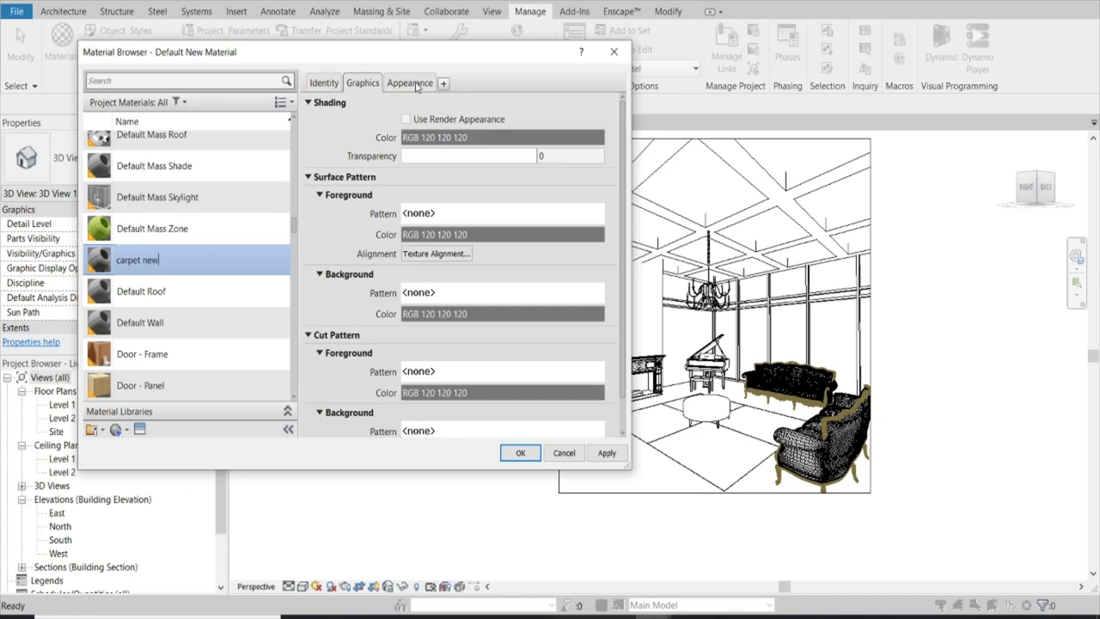
Step: Set the material's appearance image to the white carpet texture JPG and confirm
{"action": "left_click", "coordinate": [412, 83]}
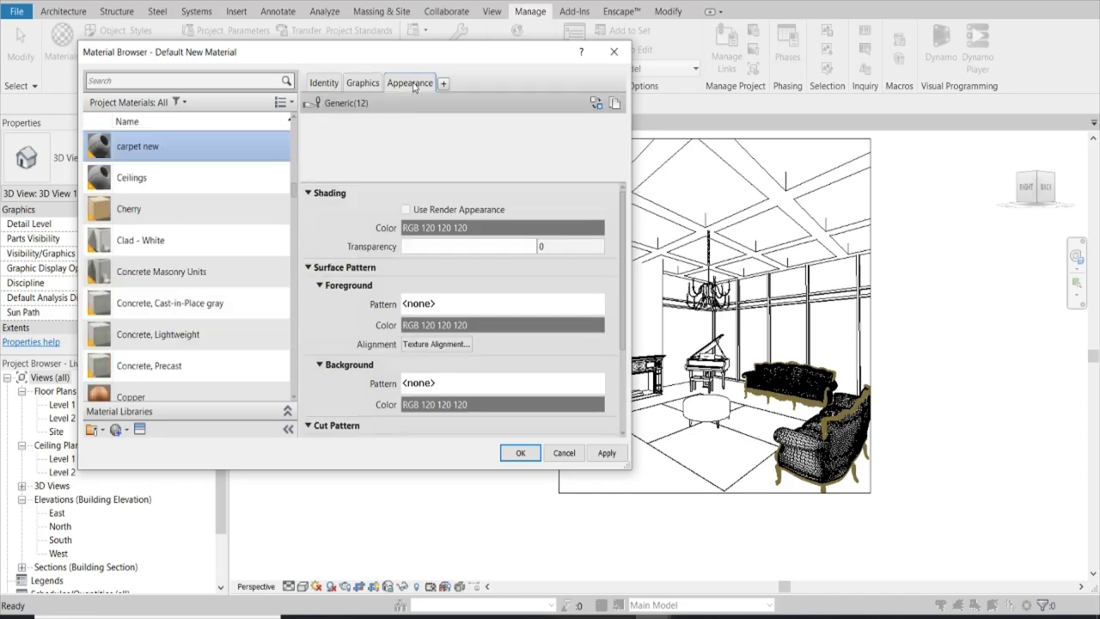
{"action": "left_click", "coordinate": [491, 264]}
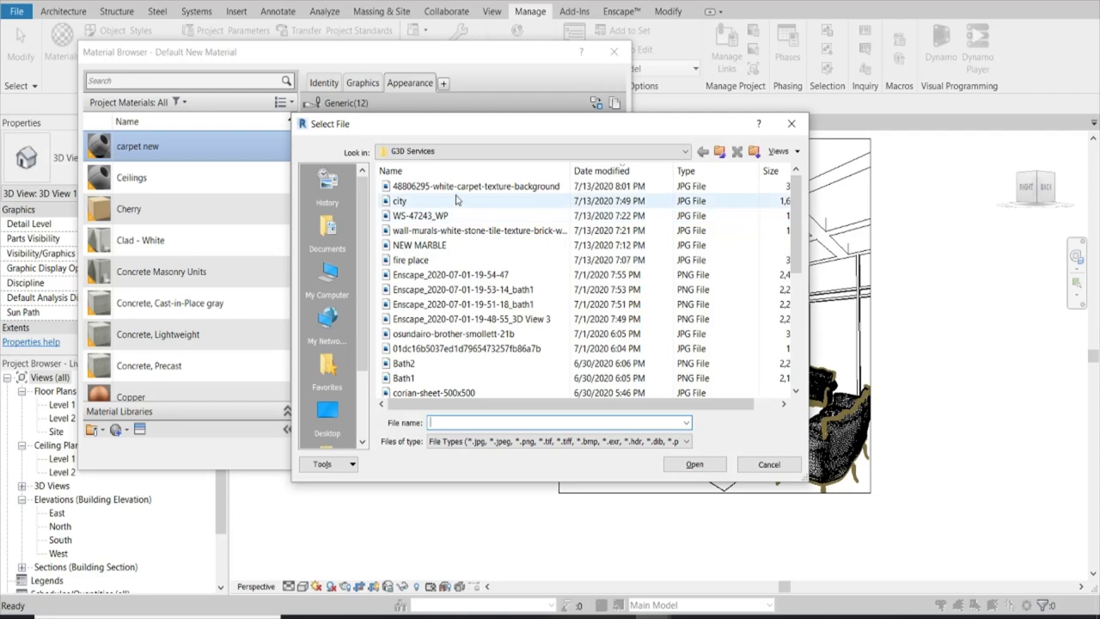
{"action": "left_click", "coordinate": [464, 186]}
{"action": "left_click", "coordinate": [683, 466]}
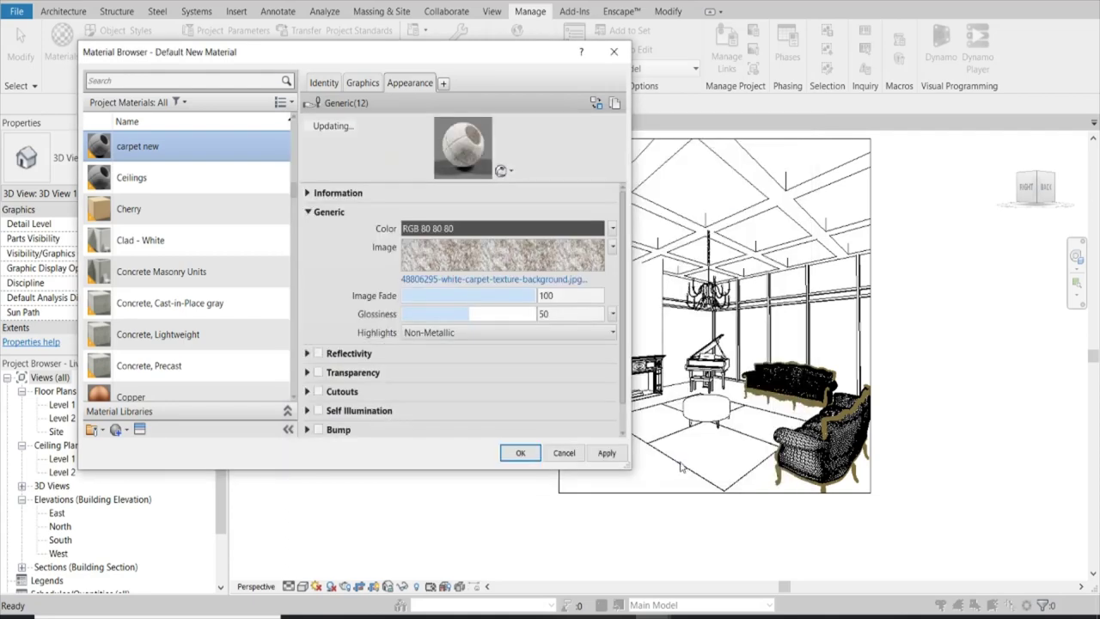
{"action": "left_click", "coordinate": [520, 453]}
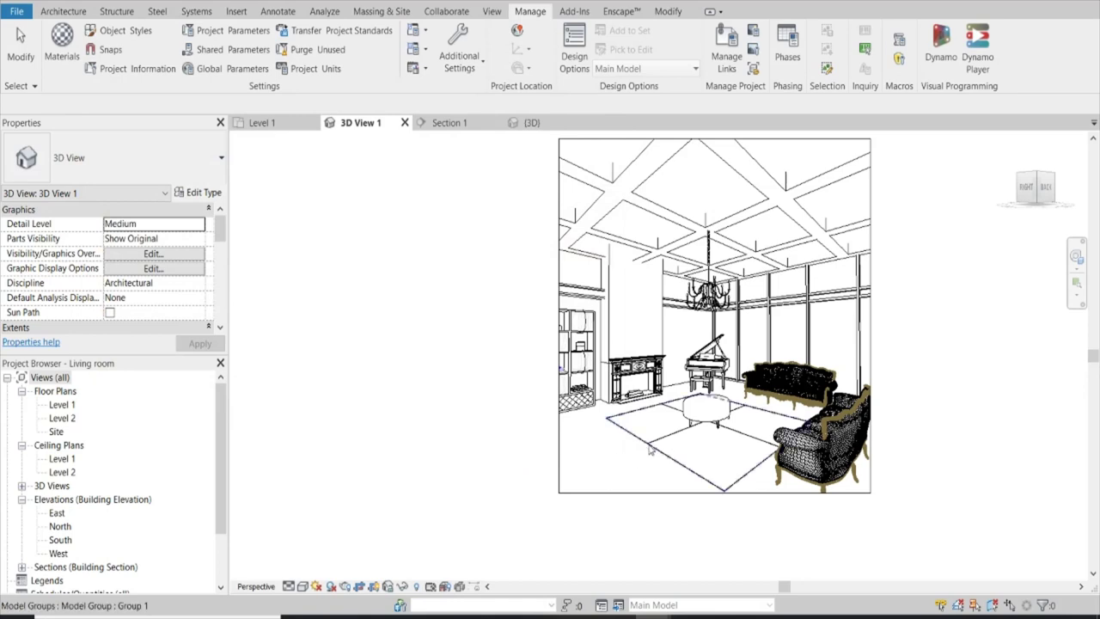
Step: Set the Fully_Parametric_Area_Rug_12440 (1) type's Rug material to carpet new and apply it
{"action": "left_click", "coordinate": [653, 450]}
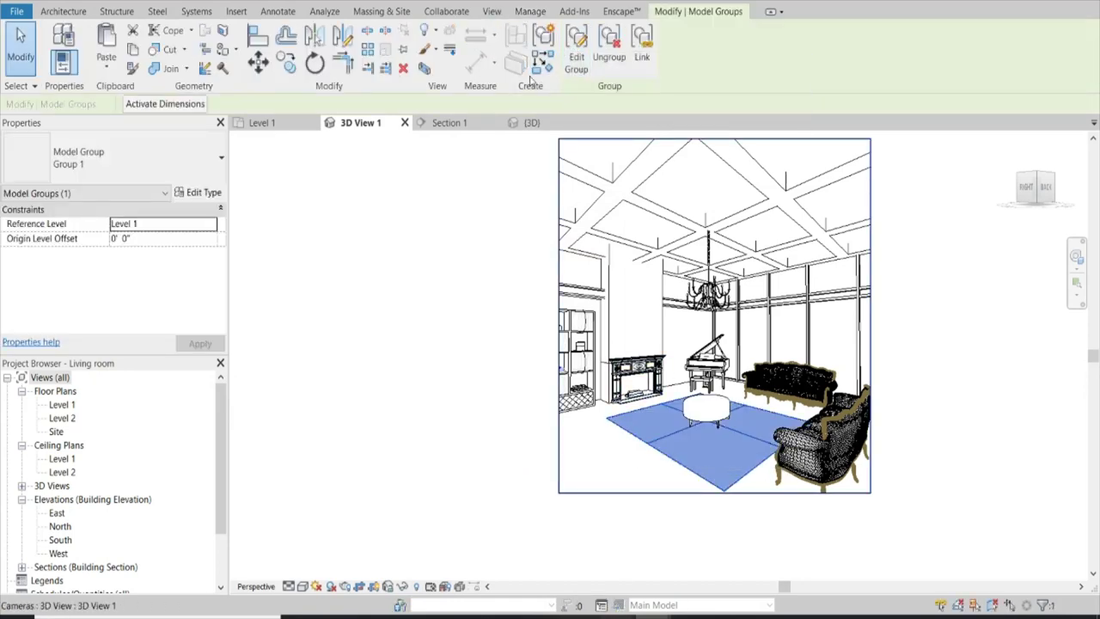
{"action": "left_click", "coordinate": [577, 47]}
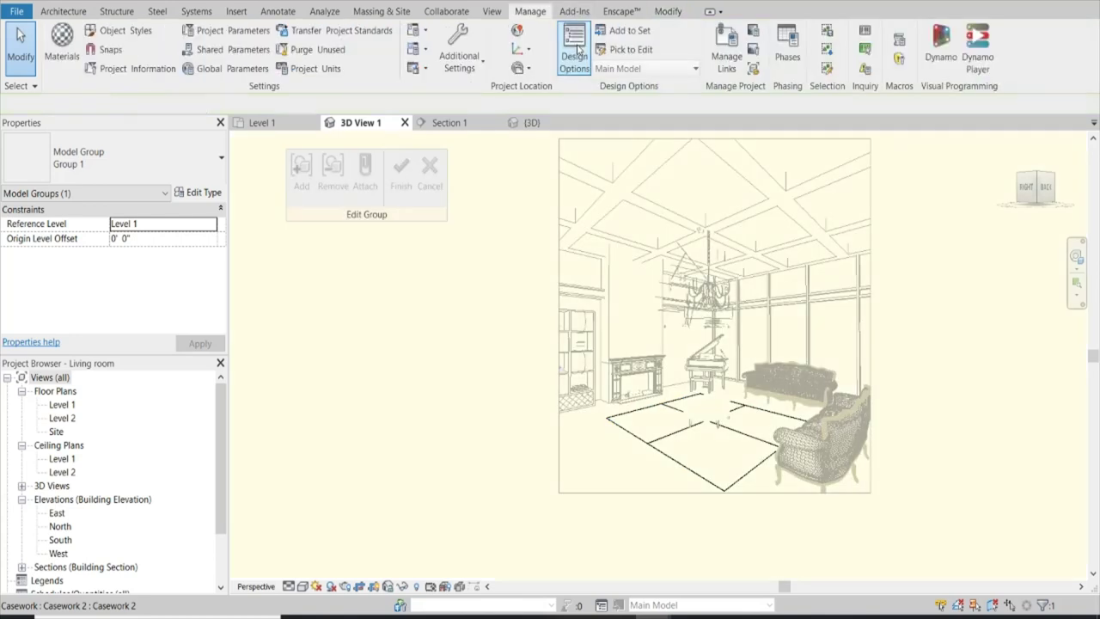
{"action": "left_click", "coordinate": [638, 440]}
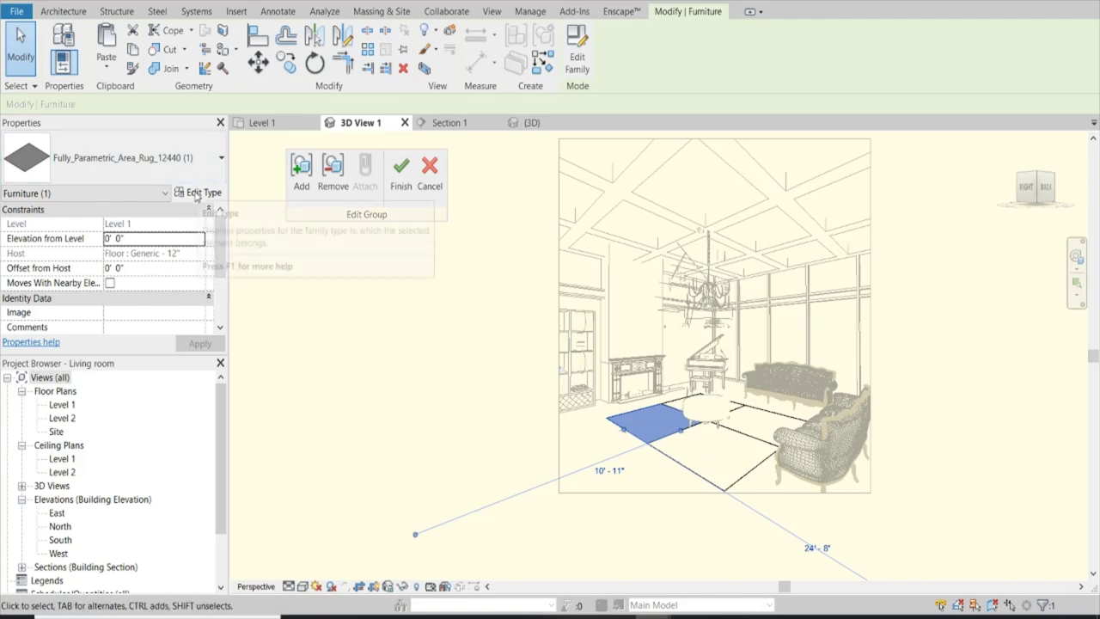
{"action": "left_click", "coordinate": [197, 194]}
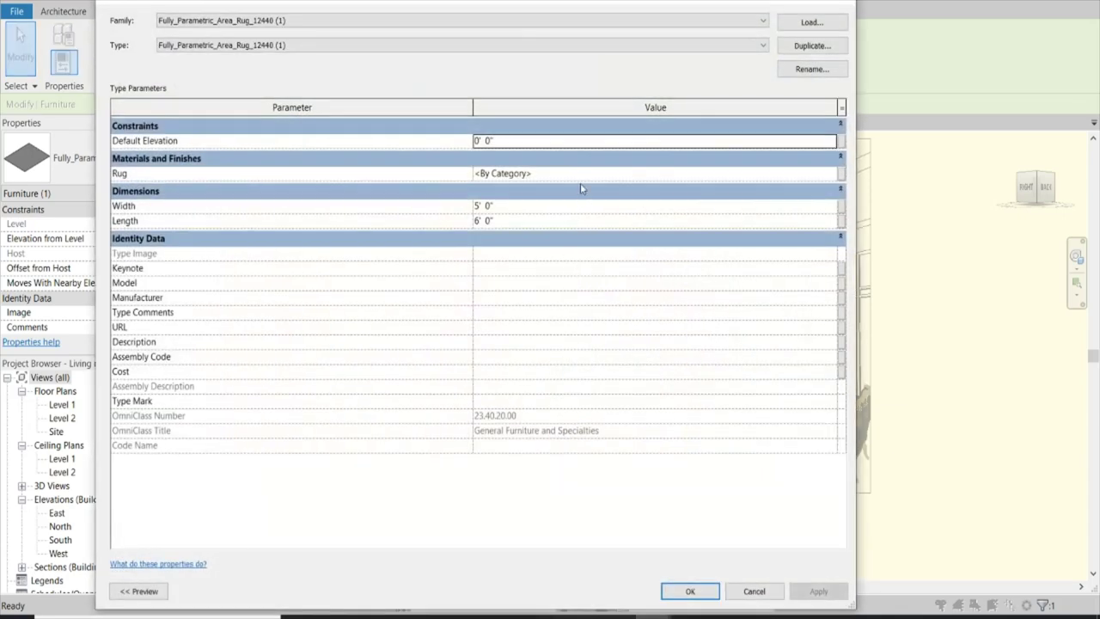
{"action": "left_click", "coordinate": [832, 174]}
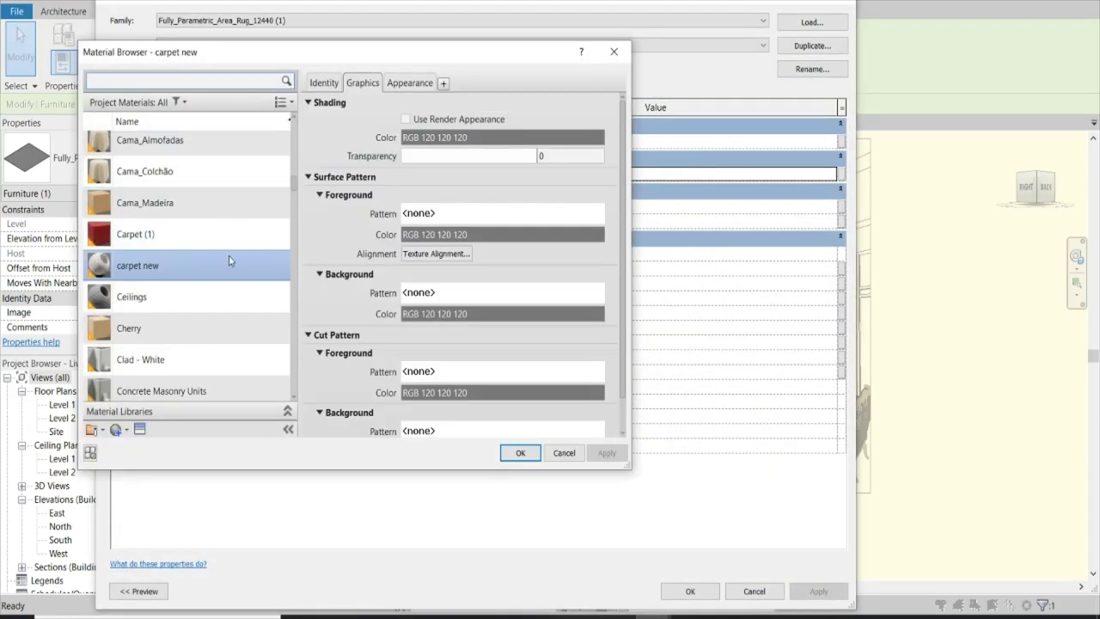
{"action": "left_click", "coordinate": [418, 83]}
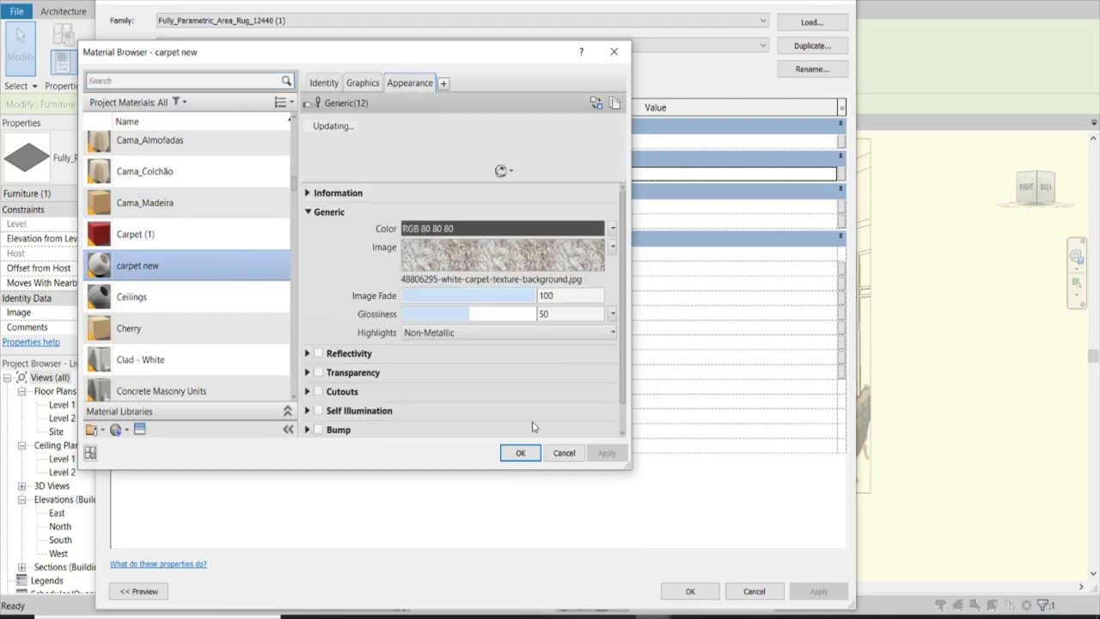
{"action": "left_click", "coordinate": [521, 454]}
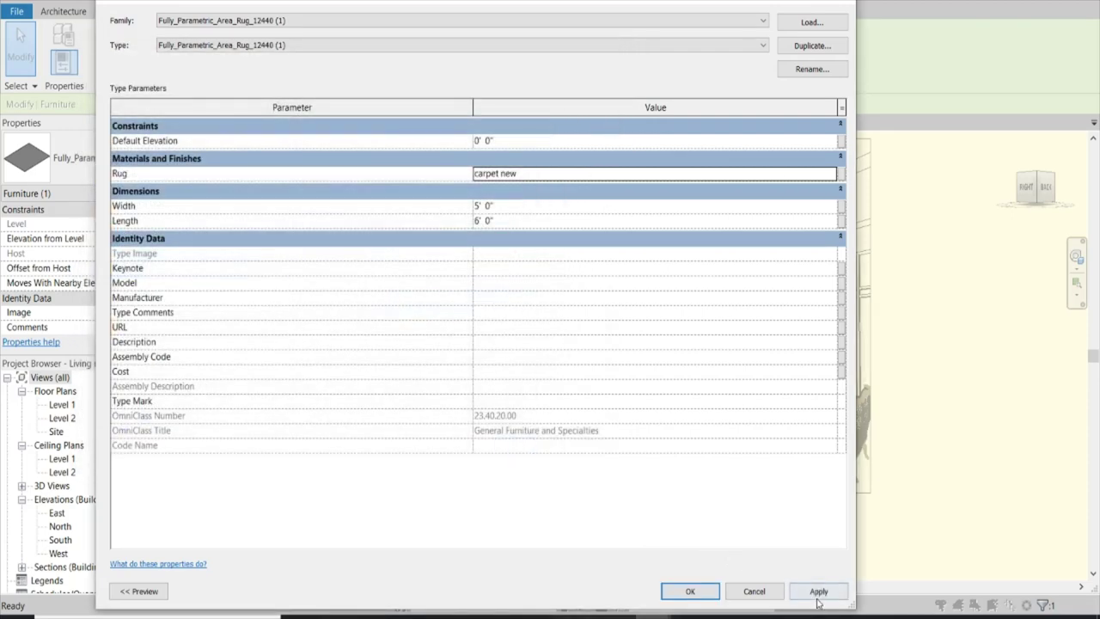
{"action": "left_click", "coordinate": [818, 593]}
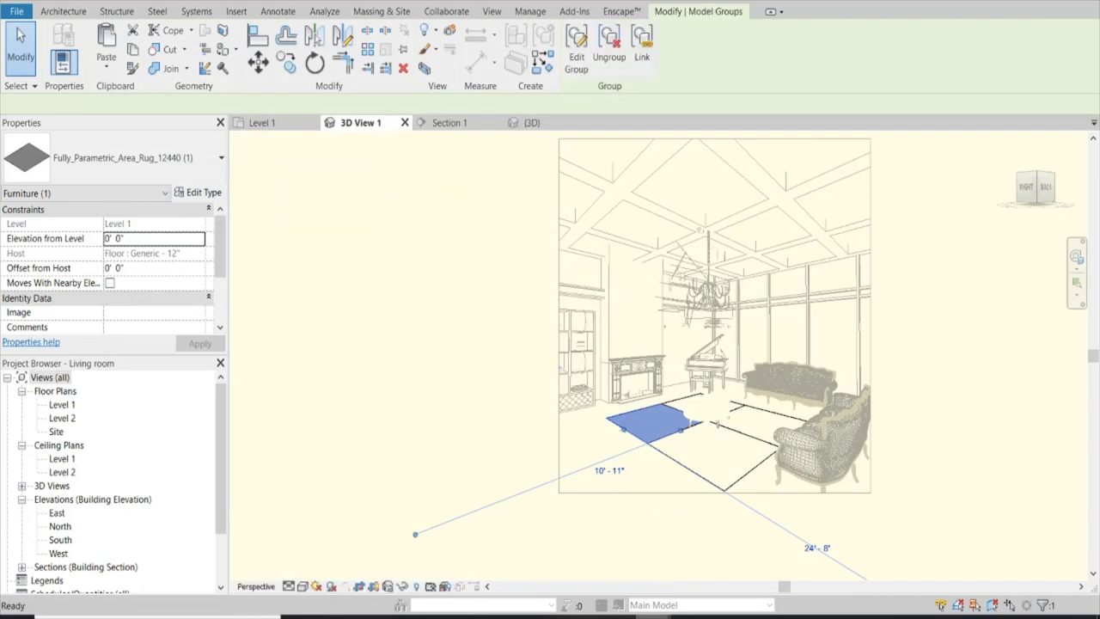
{"action": "left_click", "coordinate": [724, 553]}
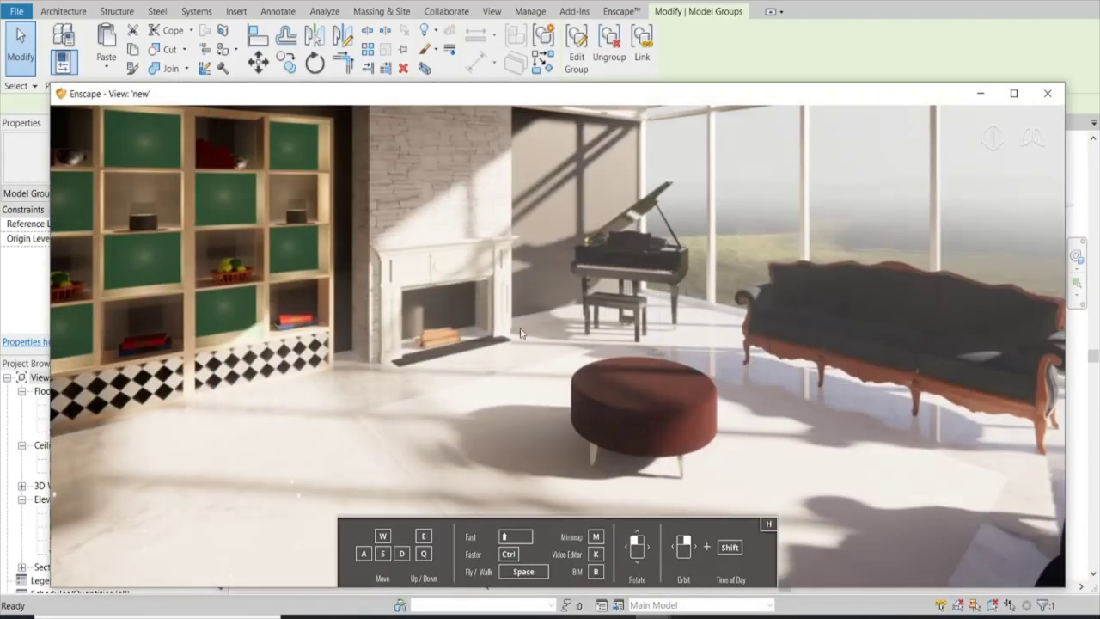
Step: Fly the Enscape camera down over the rug, then reopen Revit's Material Browser
{"action": "key", "text": "w"}
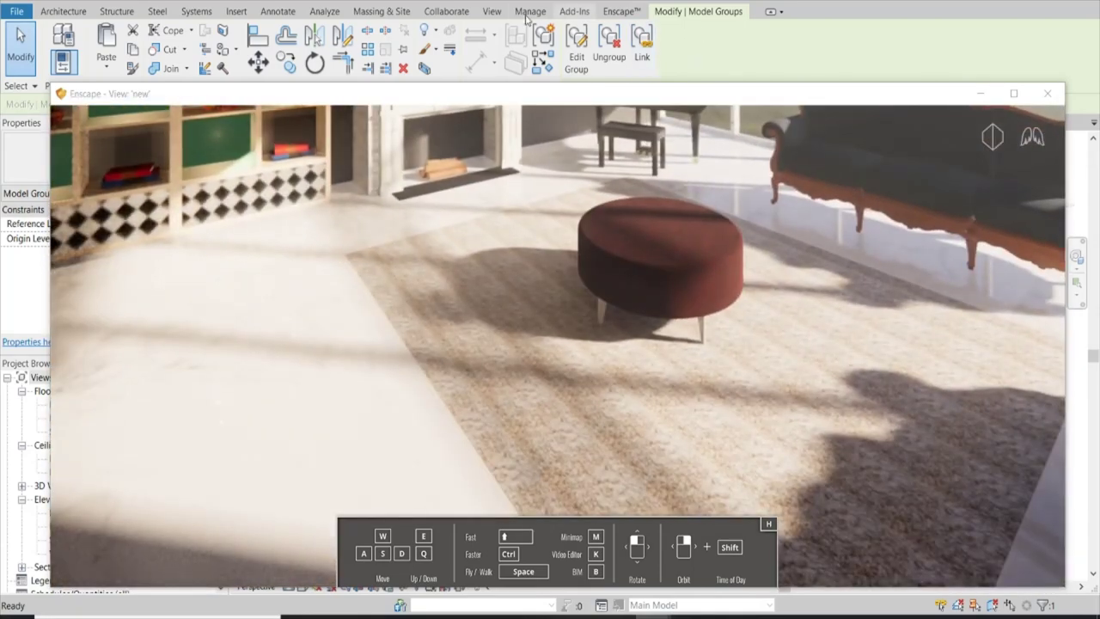
{"action": "left_click", "coordinate": [526, 13]}
{"action": "left_click", "coordinate": [66, 52]}
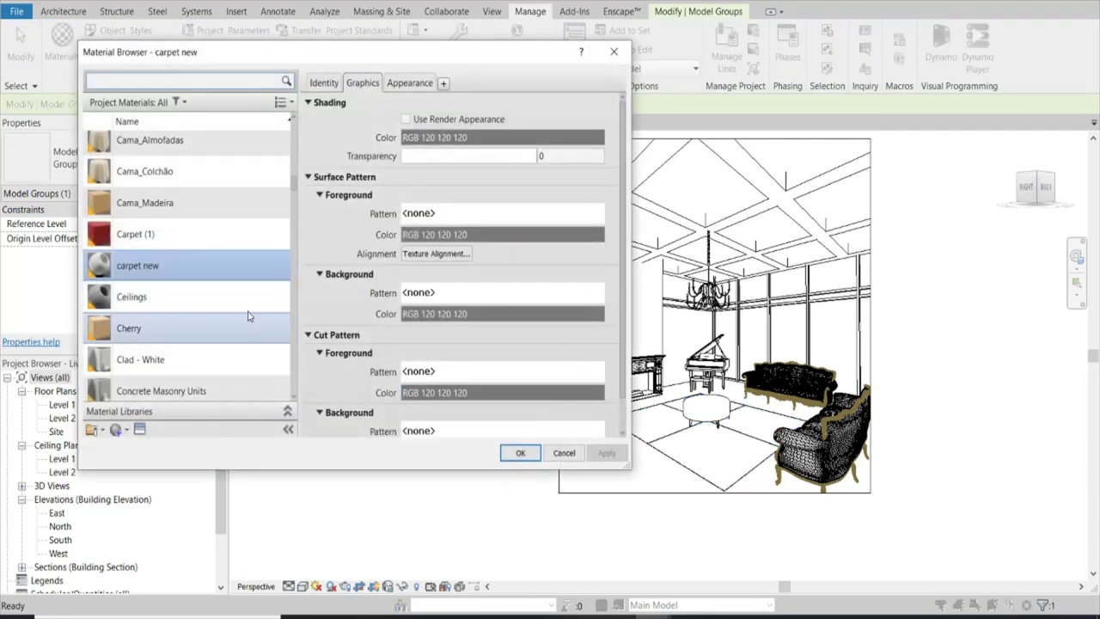
Step: Set the carpet new texture's sample width to 7'-0" and review the rug in Enscape
{"action": "left_click", "coordinate": [410, 86]}
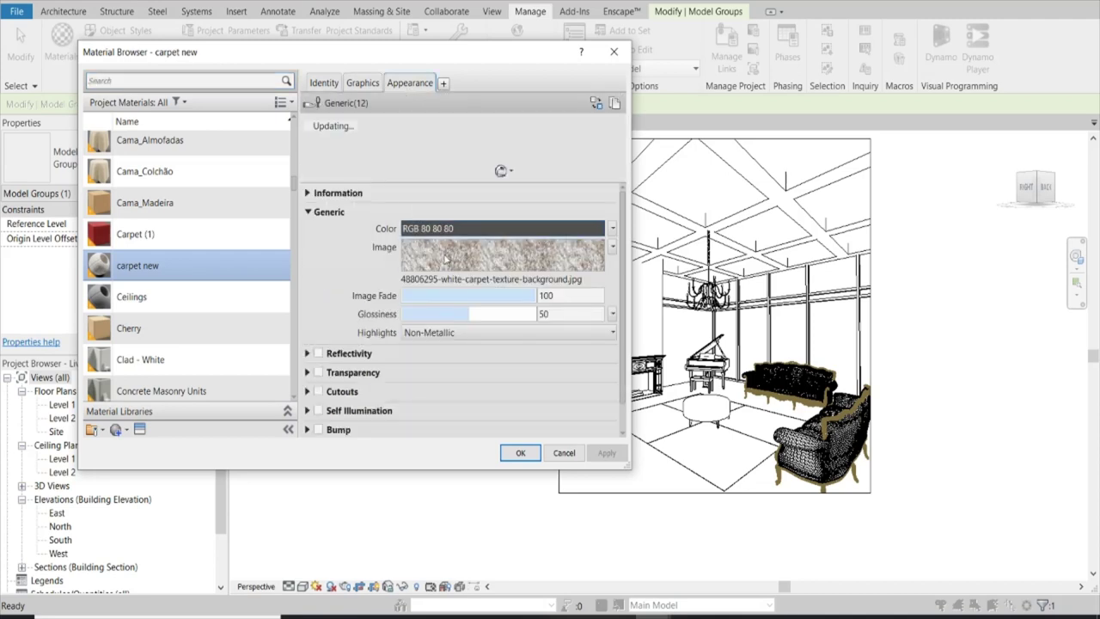
{"action": "left_click", "coordinate": [446, 258]}
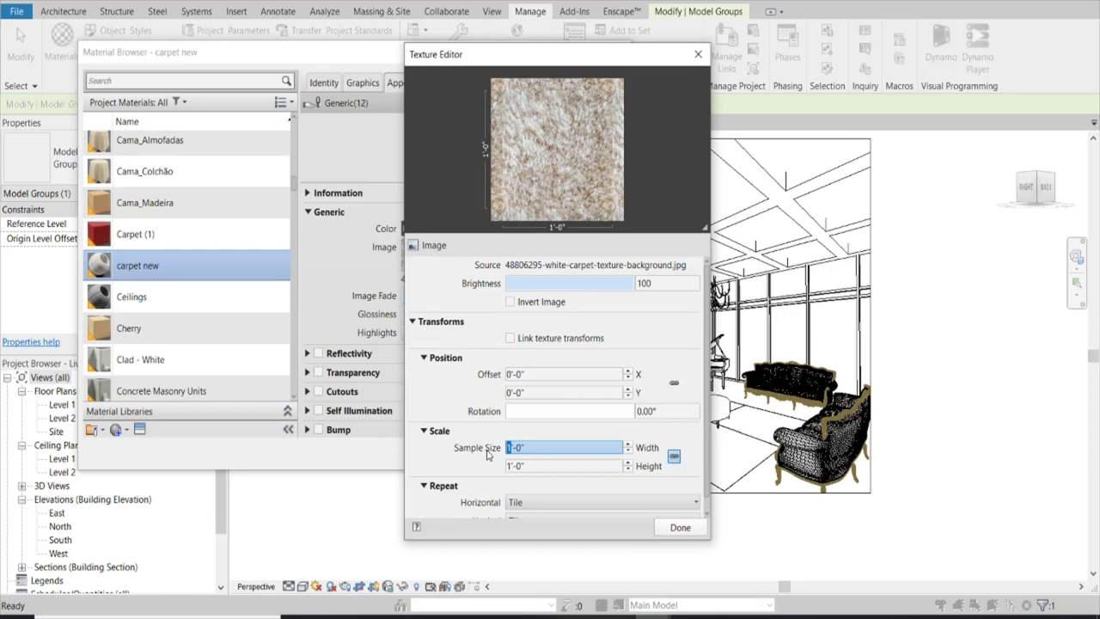
{"action": "left_click", "coordinate": [538, 467]}
{"action": "left_click", "coordinate": [680, 527]}
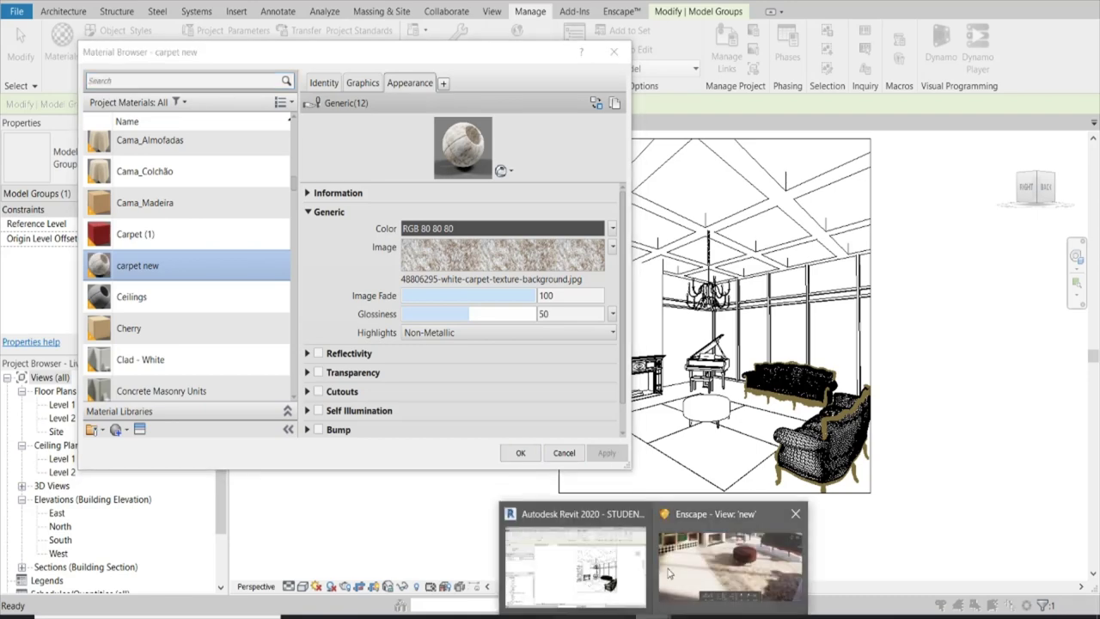
{"action": "left_click", "coordinate": [679, 522]}
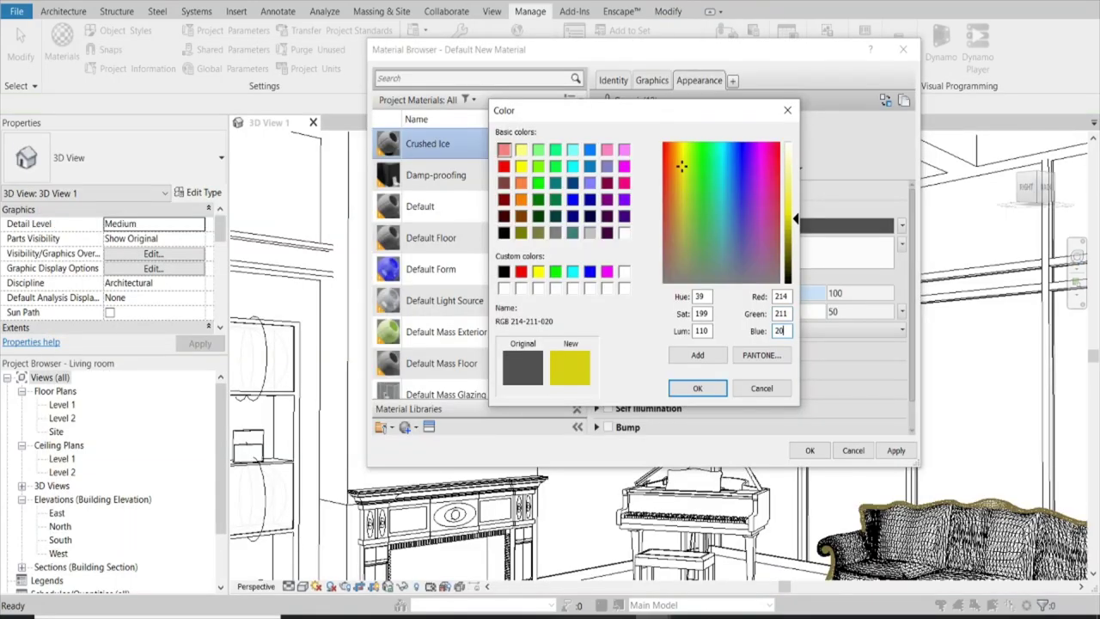
Step: Give Crushed Ice the RGB 214 211 204 colour, paint the wall face, and check Enscape
{"action": "type", "text": "4"}
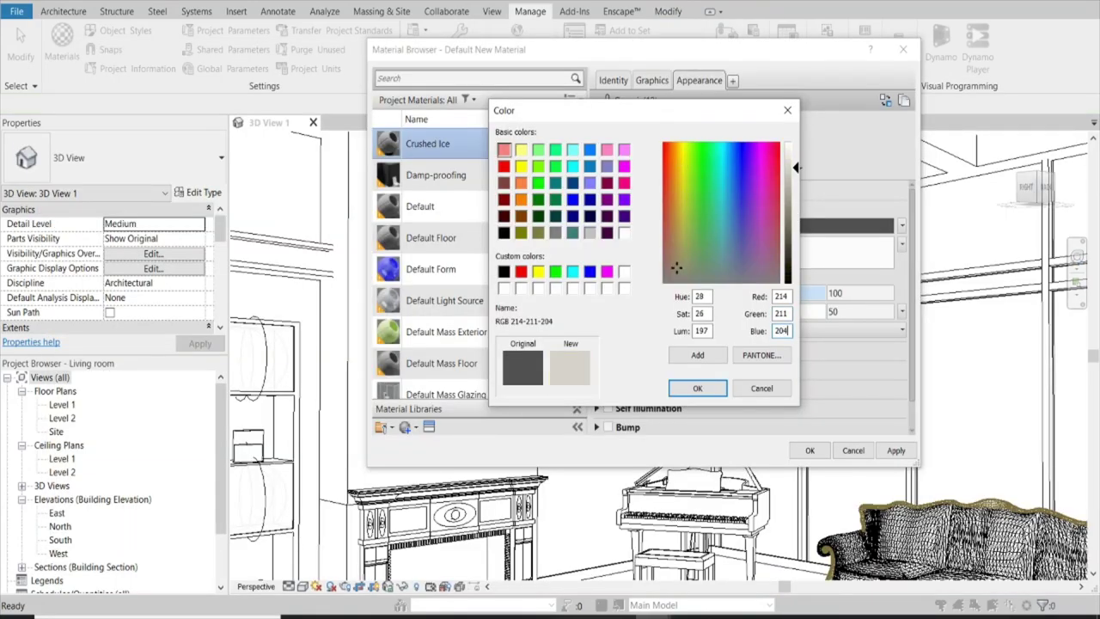
{"action": "left_click", "coordinate": [695, 388]}
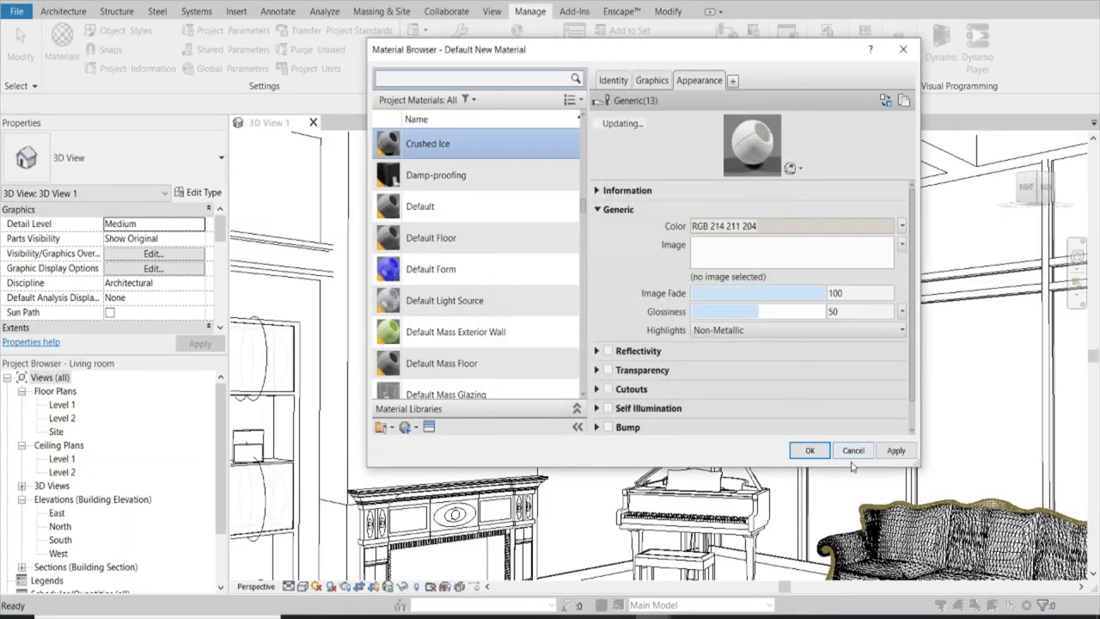
{"action": "left_click", "coordinate": [809, 451]}
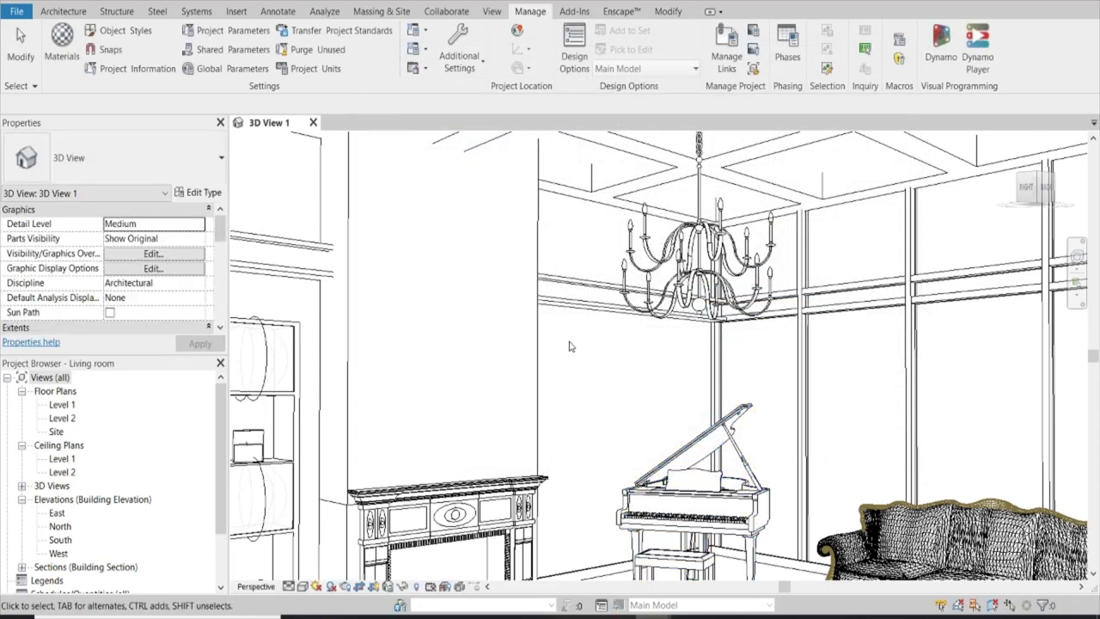
{"action": "scroll", "coordinate": [565, 377], "scroll_direction": "up", "scroll_amount": 1}
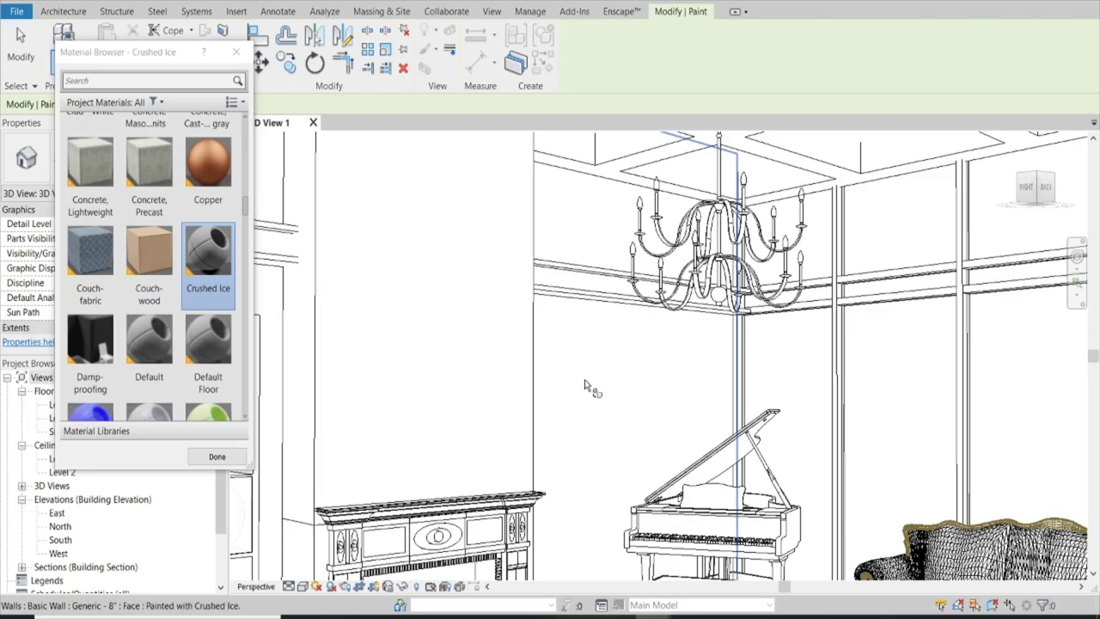
{"action": "left_click", "coordinate": [730, 576]}
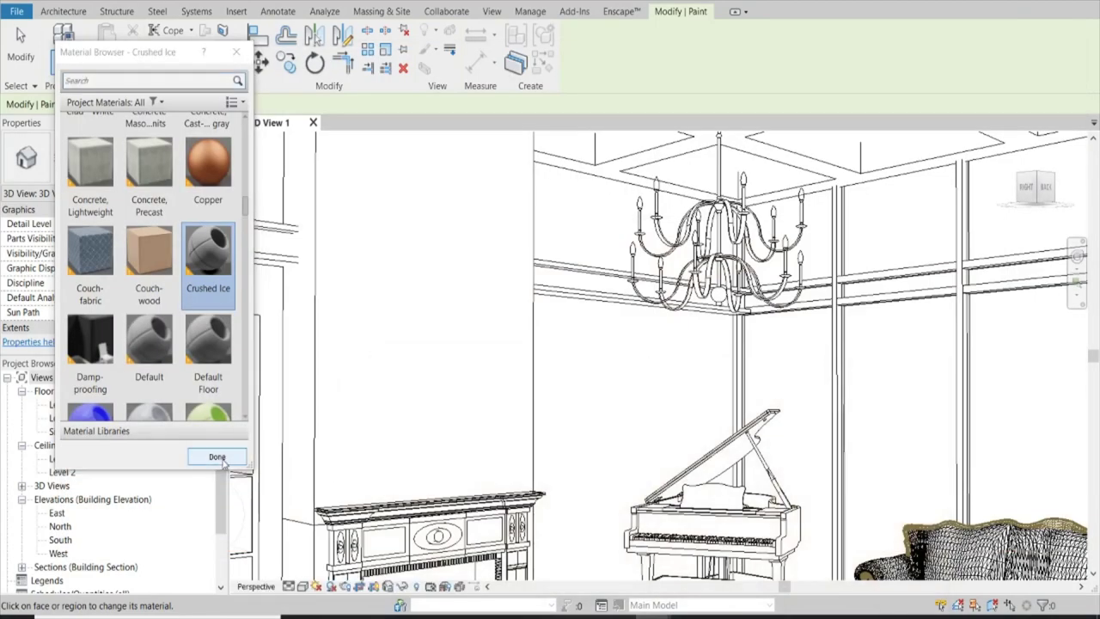
{"action": "left_click", "coordinate": [216, 456]}
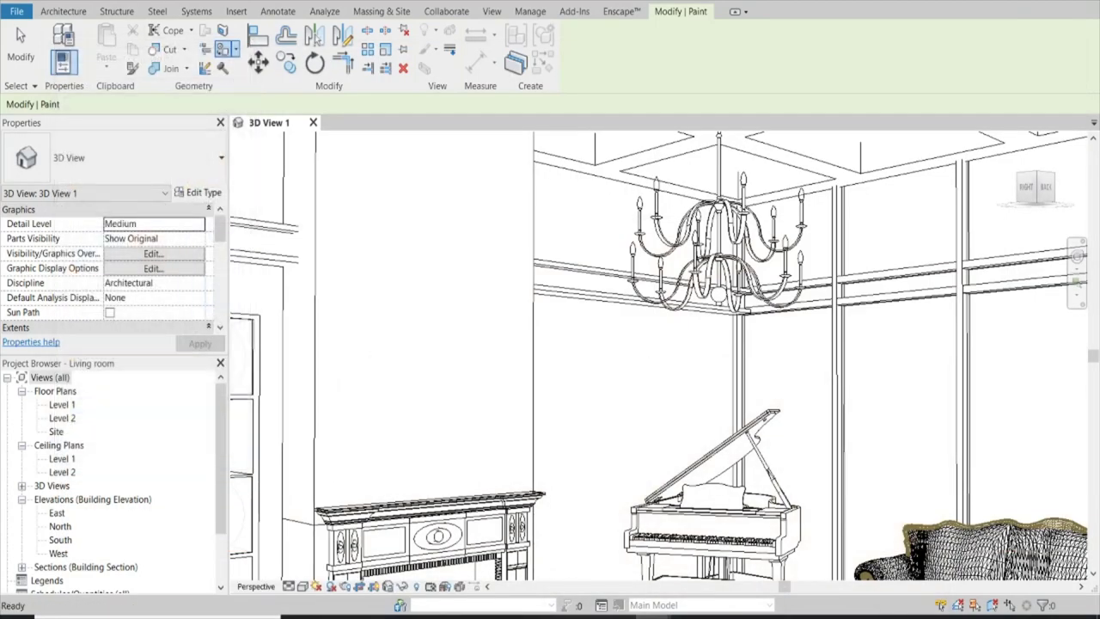
{"action": "key", "text": "Escape"}
Step: Set the coffered ceiling extrusion's material to Crushed Ice and finish the in-place model
{"action": "left_click", "coordinate": [736, 578]}
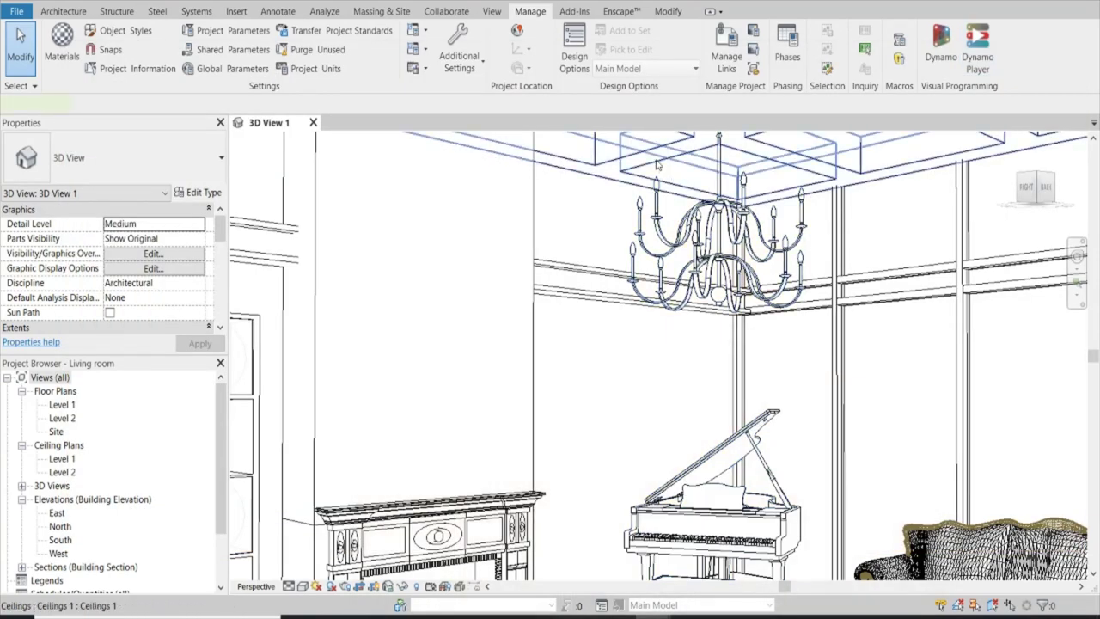
{"action": "left_click", "coordinate": [602, 164]}
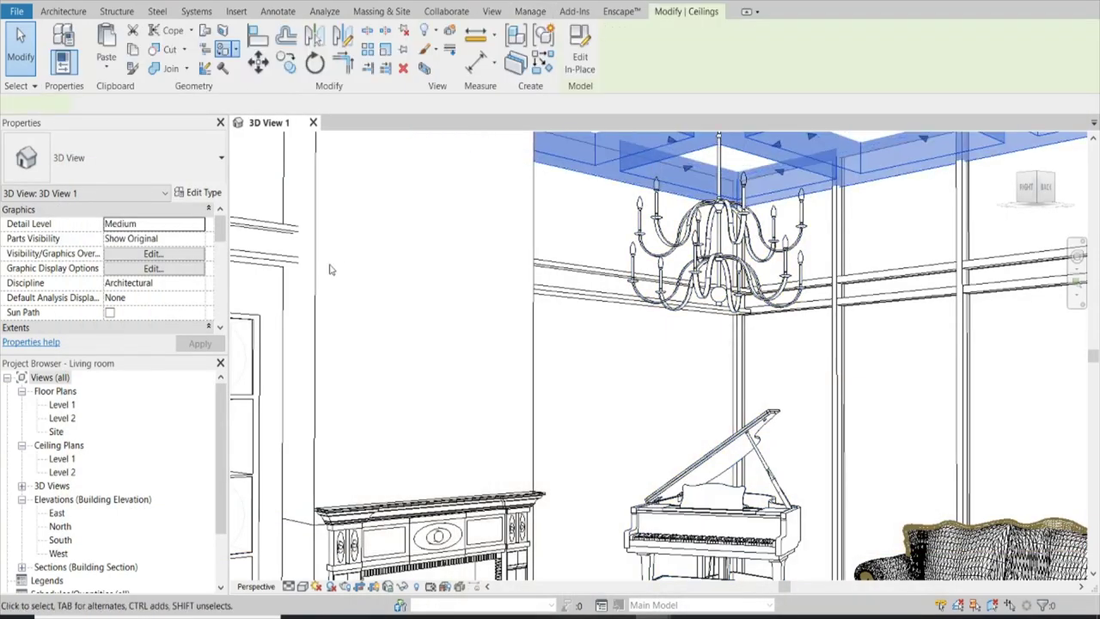
{"action": "left_click", "coordinate": [653, 153]}
{"action": "left_click", "coordinate": [203, 326]}
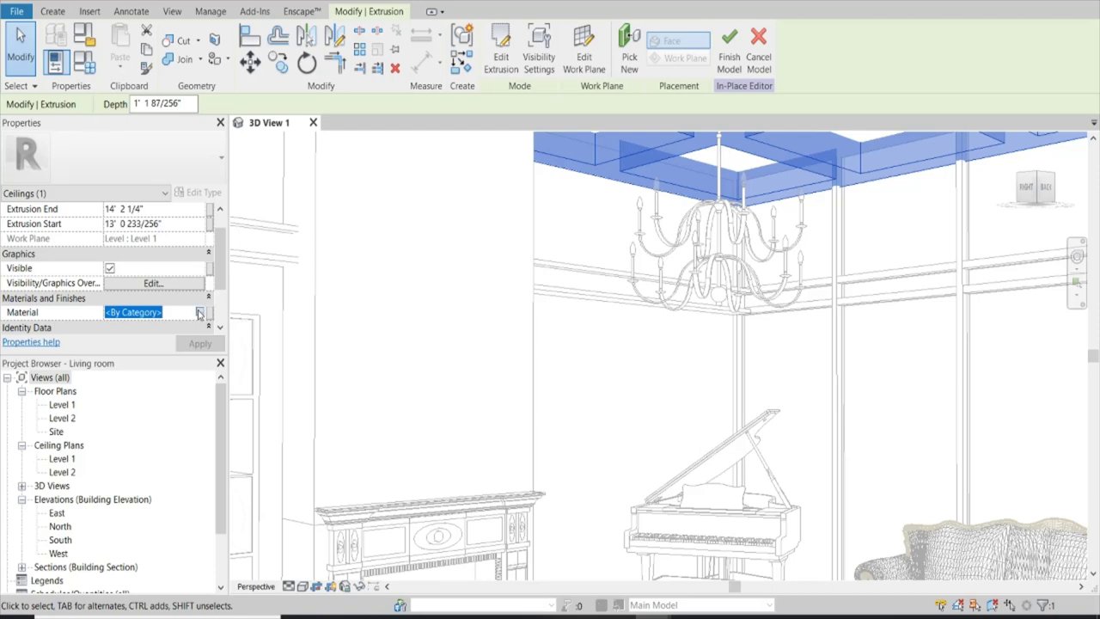
{"action": "left_click", "coordinate": [199, 312]}
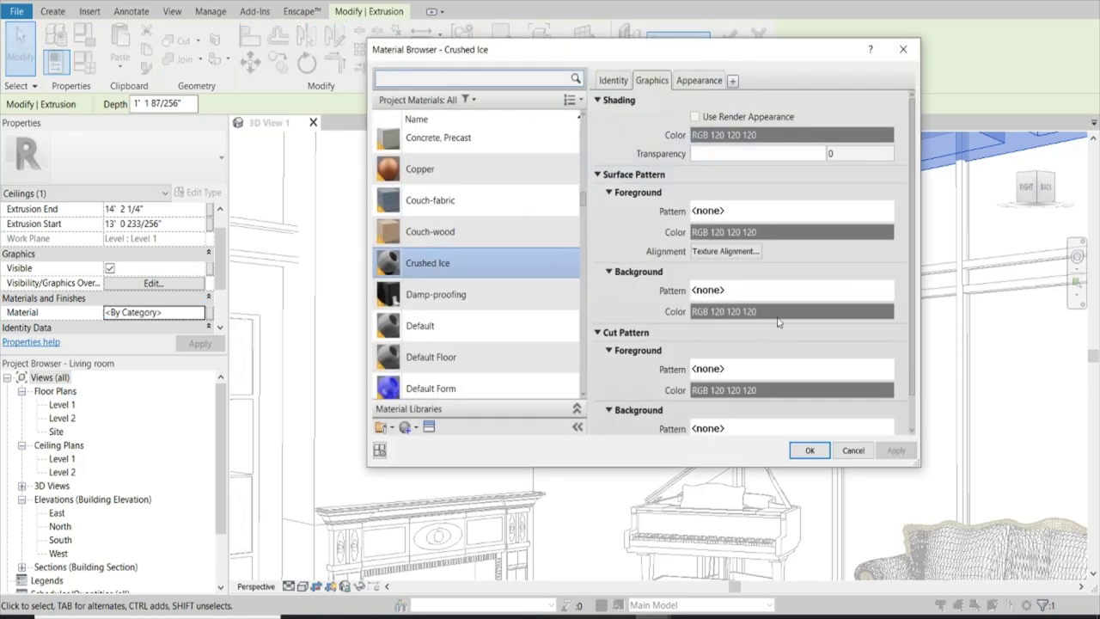
{"action": "left_click", "coordinate": [812, 450]}
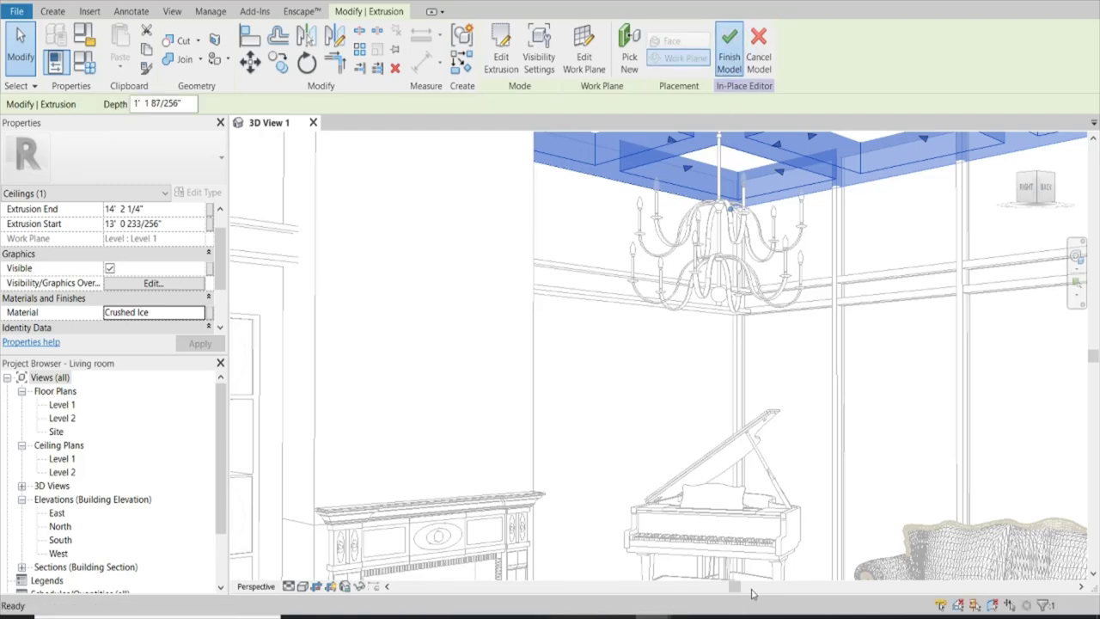
{"action": "left_click", "coordinate": [729, 38]}
{"action": "left_click", "coordinate": [737, 585]}
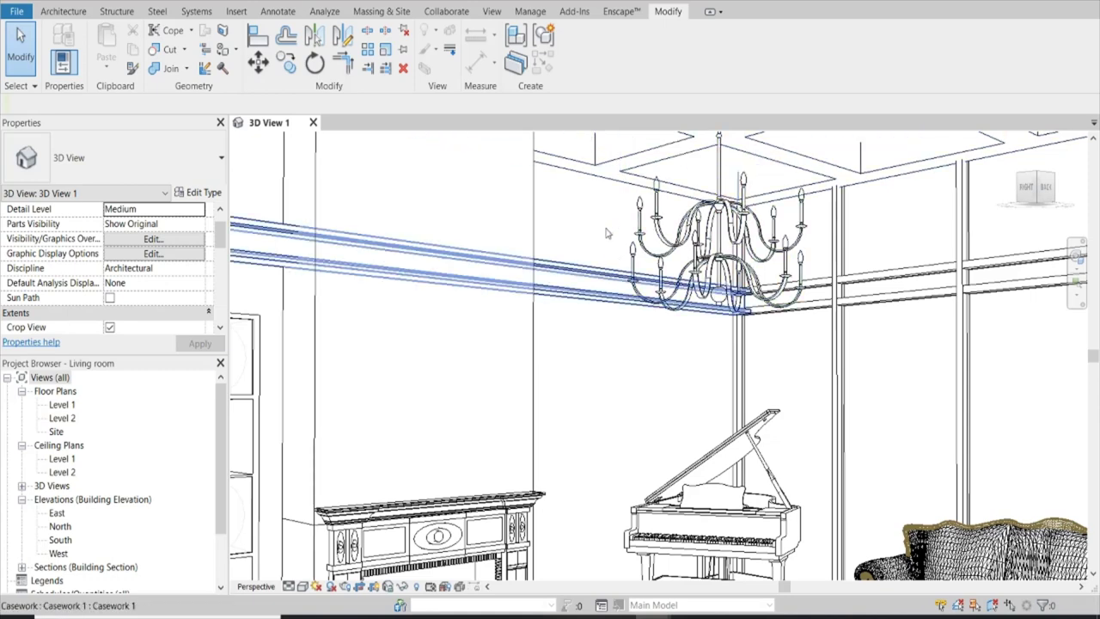
{"action": "scroll", "coordinate": [606, 233], "scroll_direction": "down", "scroll_amount": 3}
{"action": "scroll", "coordinate": [608, 235], "scroll_direction": "down", "scroll_amount": 2}
{"action": "scroll", "coordinate": [611, 237], "scroll_direction": "up", "scroll_amount": 3}
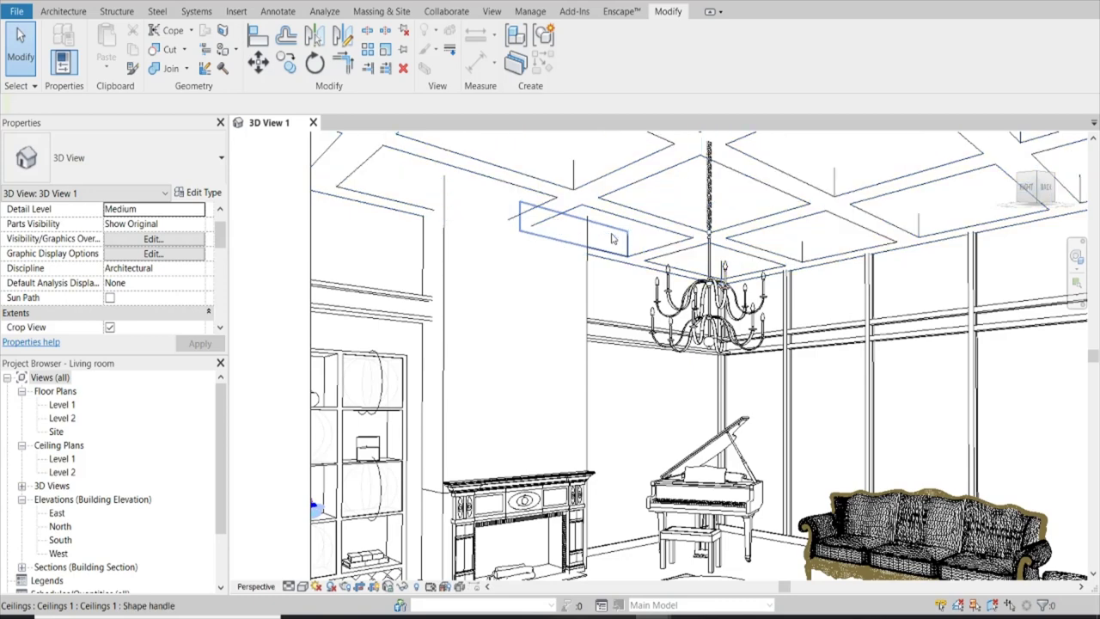
{"action": "left_click", "coordinate": [613, 239]}
Step: Place the Elsje Sitting figure beside the sofa from the People assets
{"action": "left_click", "coordinate": [621, 327]}
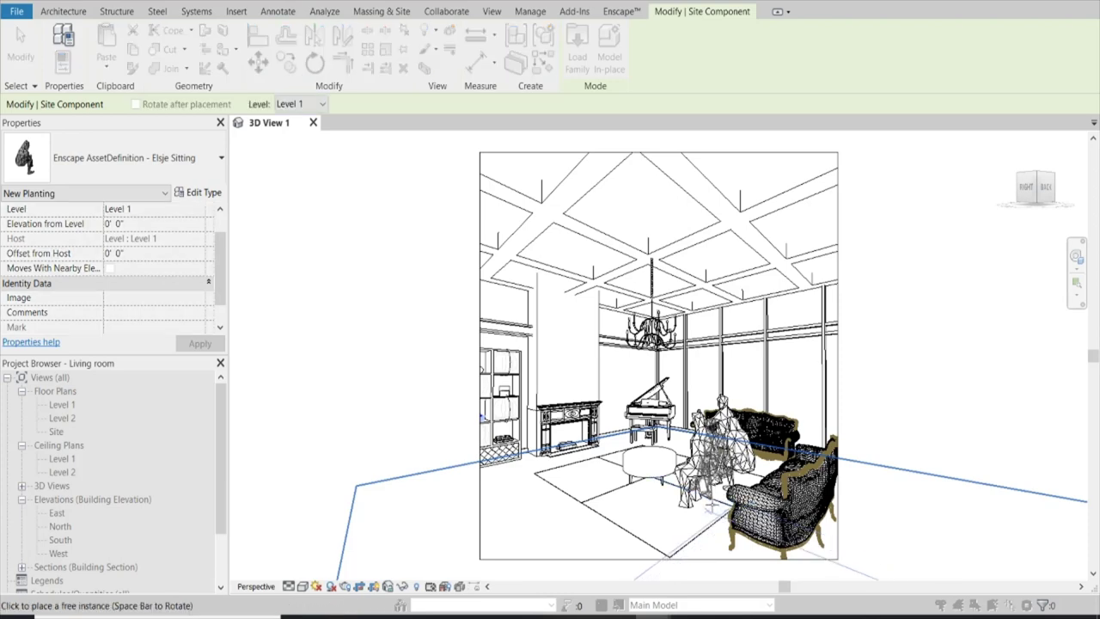
{"action": "left_click", "coordinate": [710, 508]}
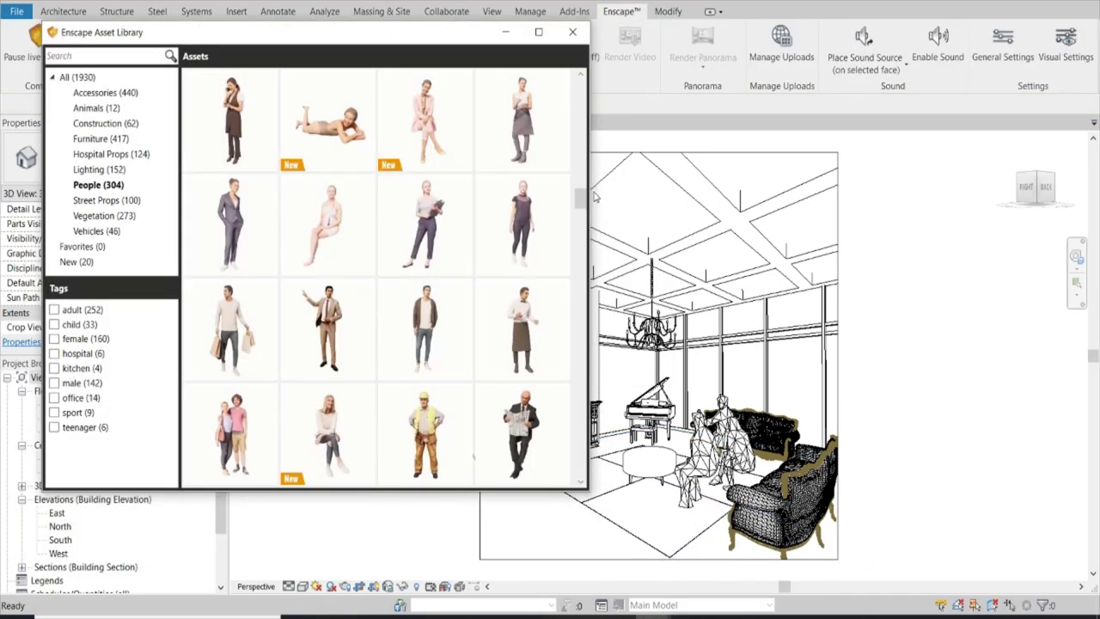
{"action": "left_click_drag", "start_coordinate": [579, 245], "coordinate": [579, 238]}
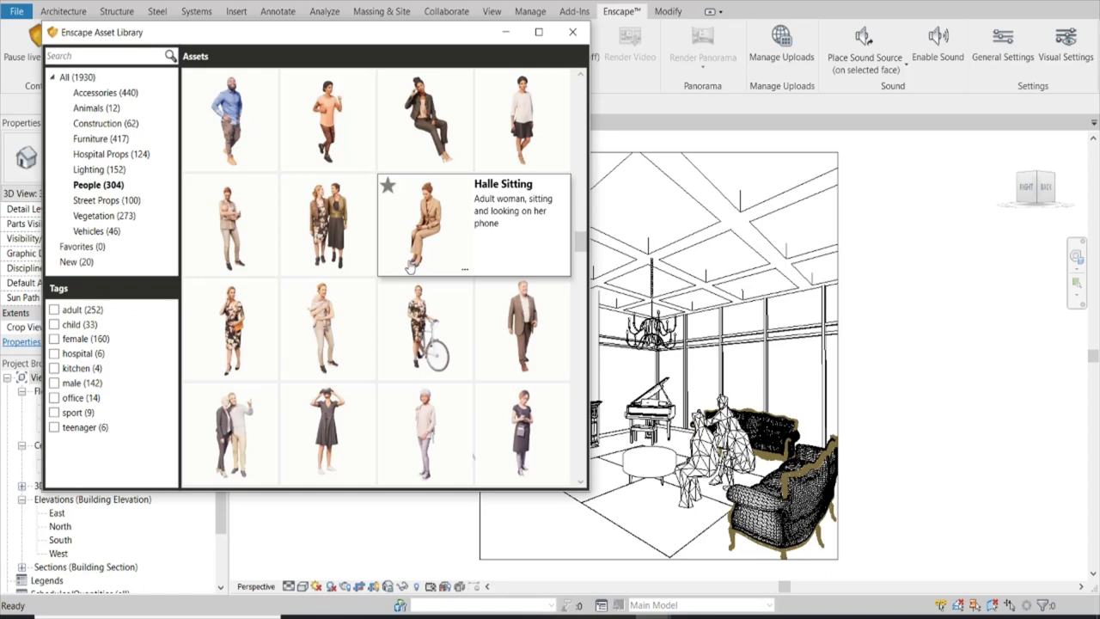
{"action": "scroll", "coordinate": [404, 273], "scroll_direction": "down", "scroll_amount": 1}
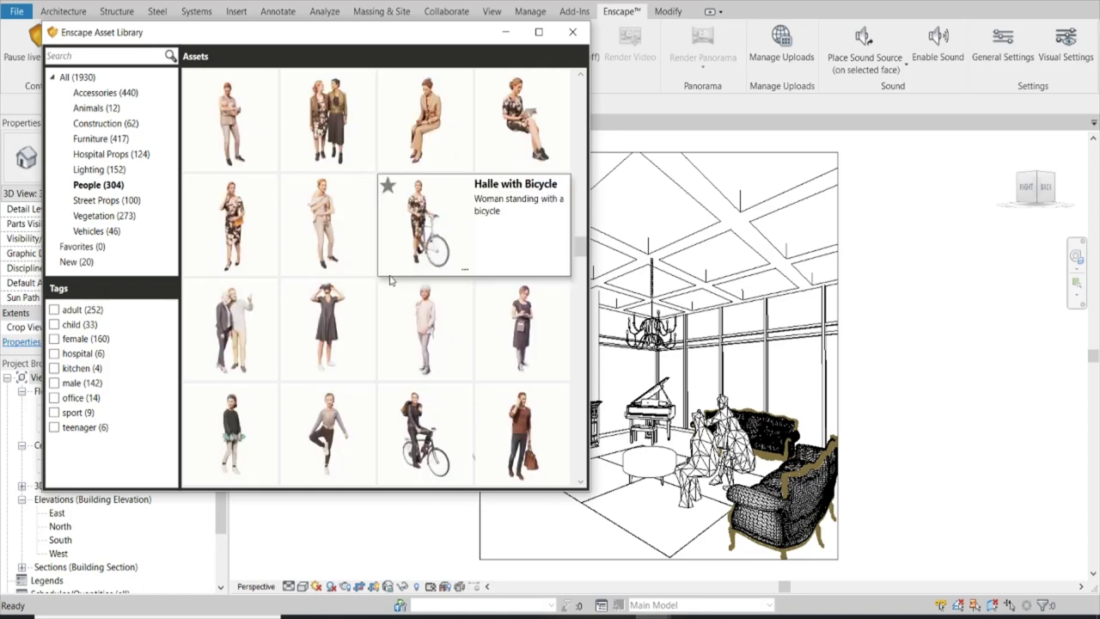